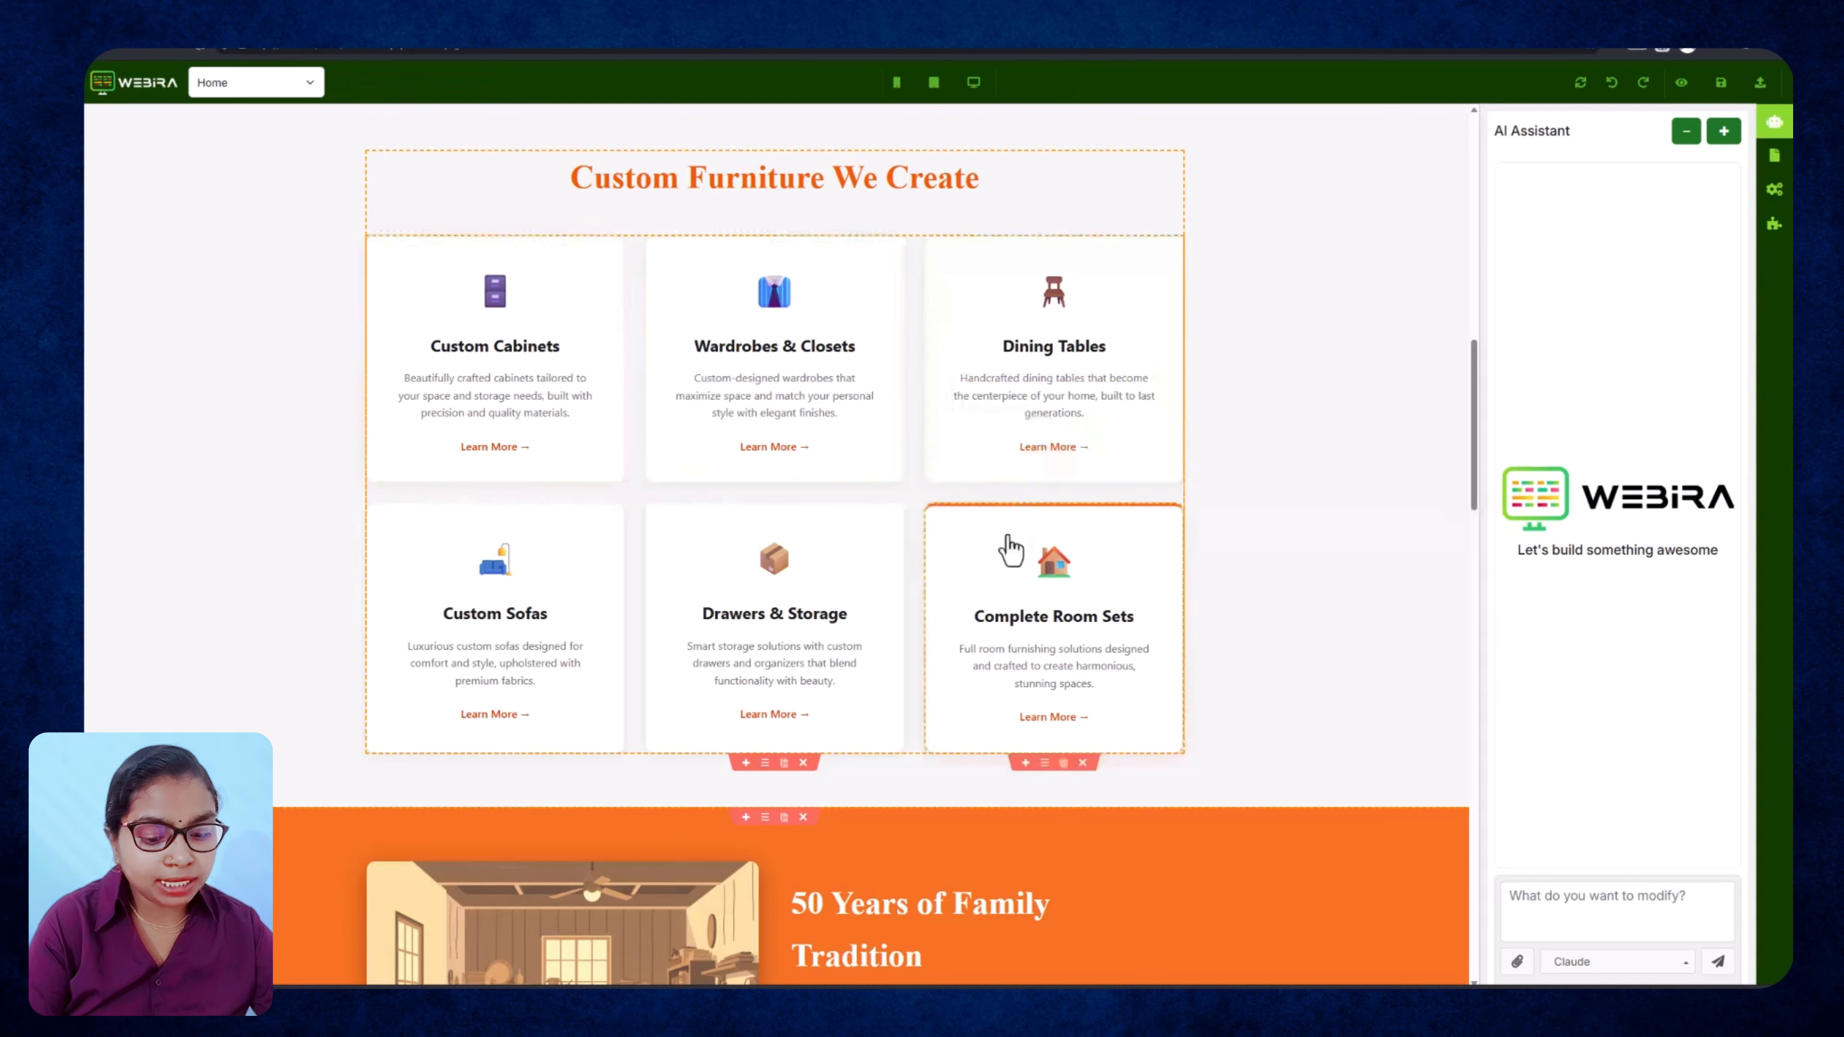
# Review the Home page's furniture categories, family tradition, client testimonials, call-to-action and footer sections.
pyautogui.scroll(-2, 818, 601)
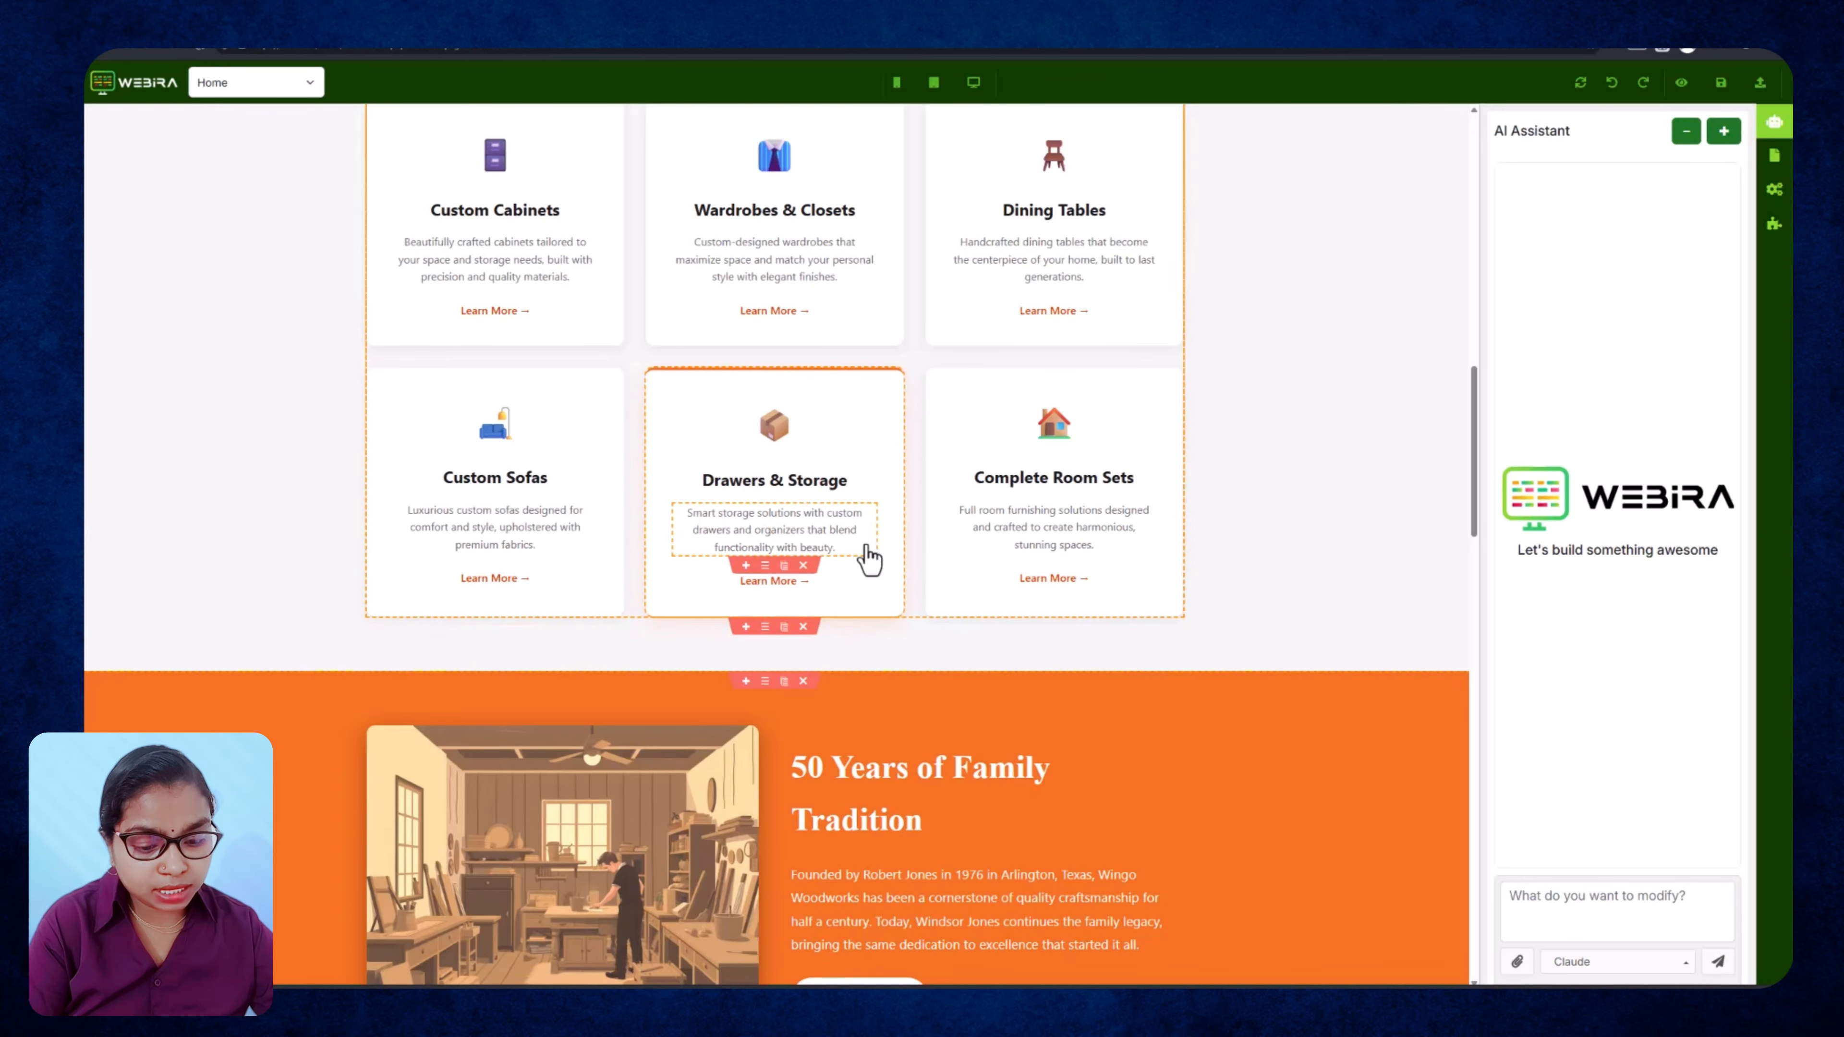
pyautogui.scroll(-4, 869, 558)
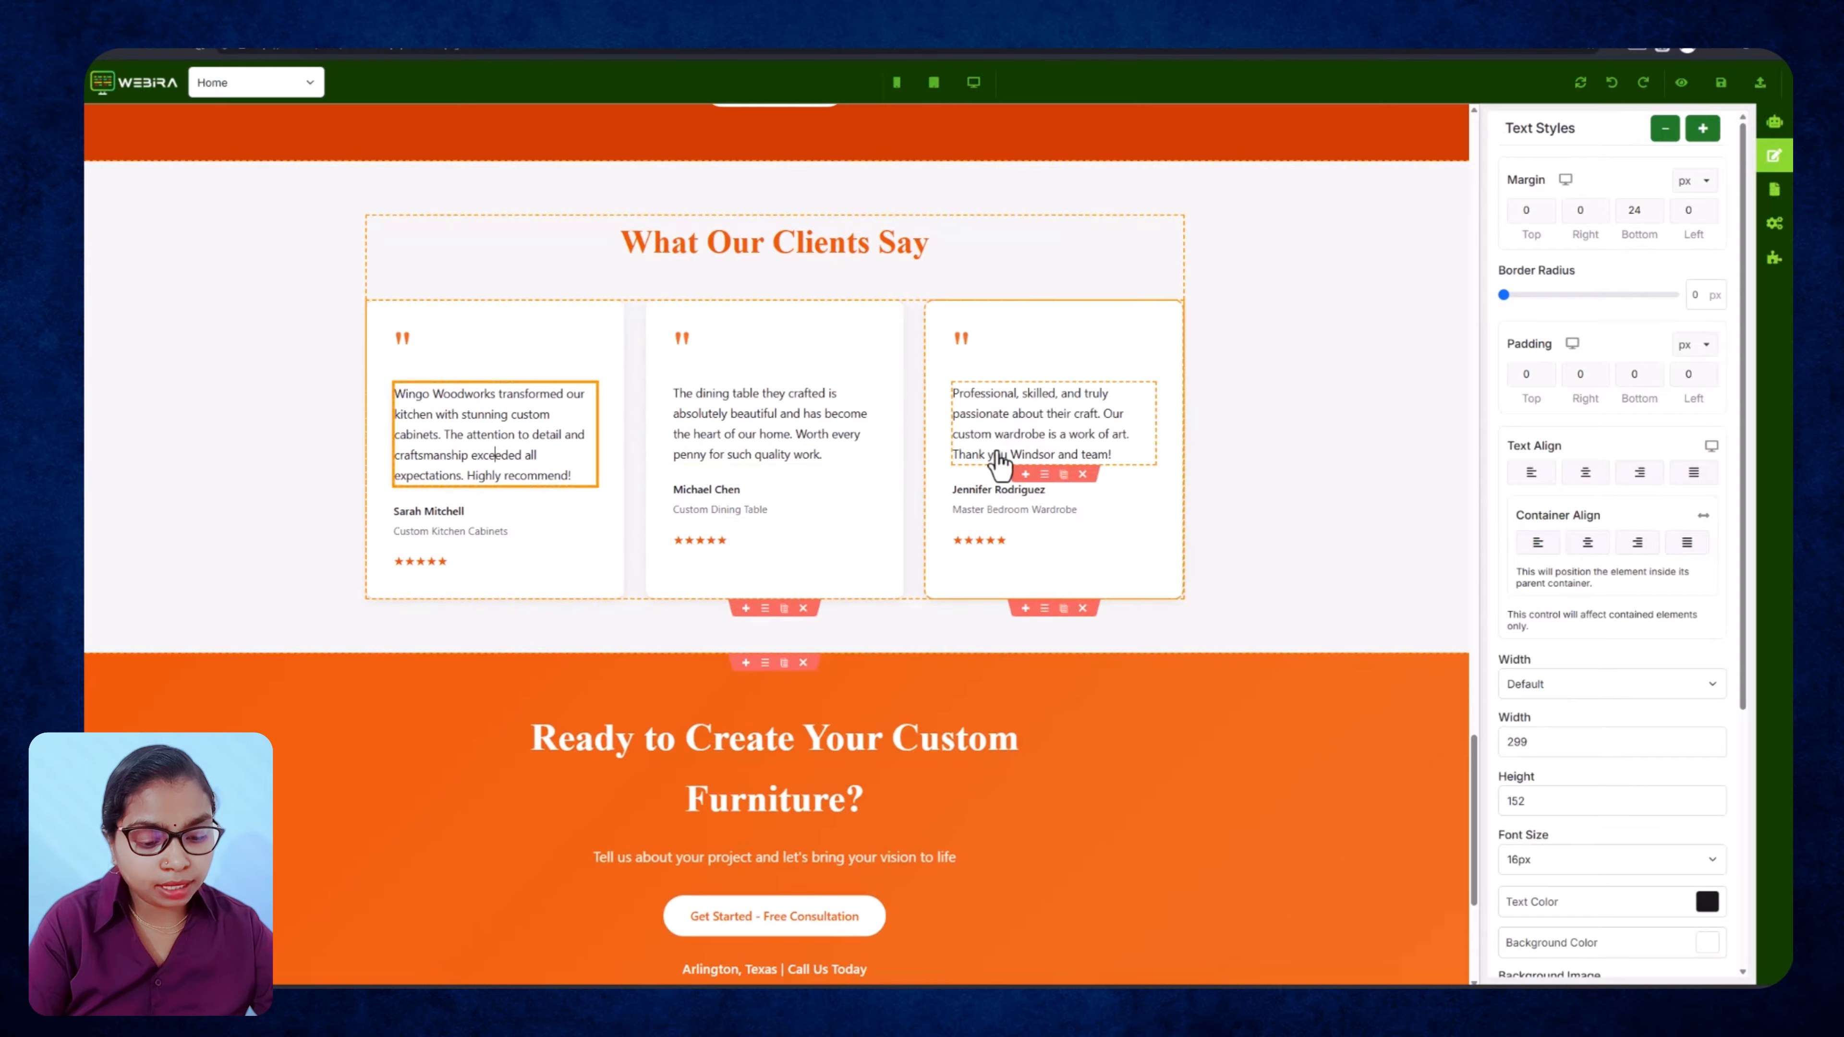
pyautogui.click(993, 441)
pyautogui.scroll(-3, 872, 538)
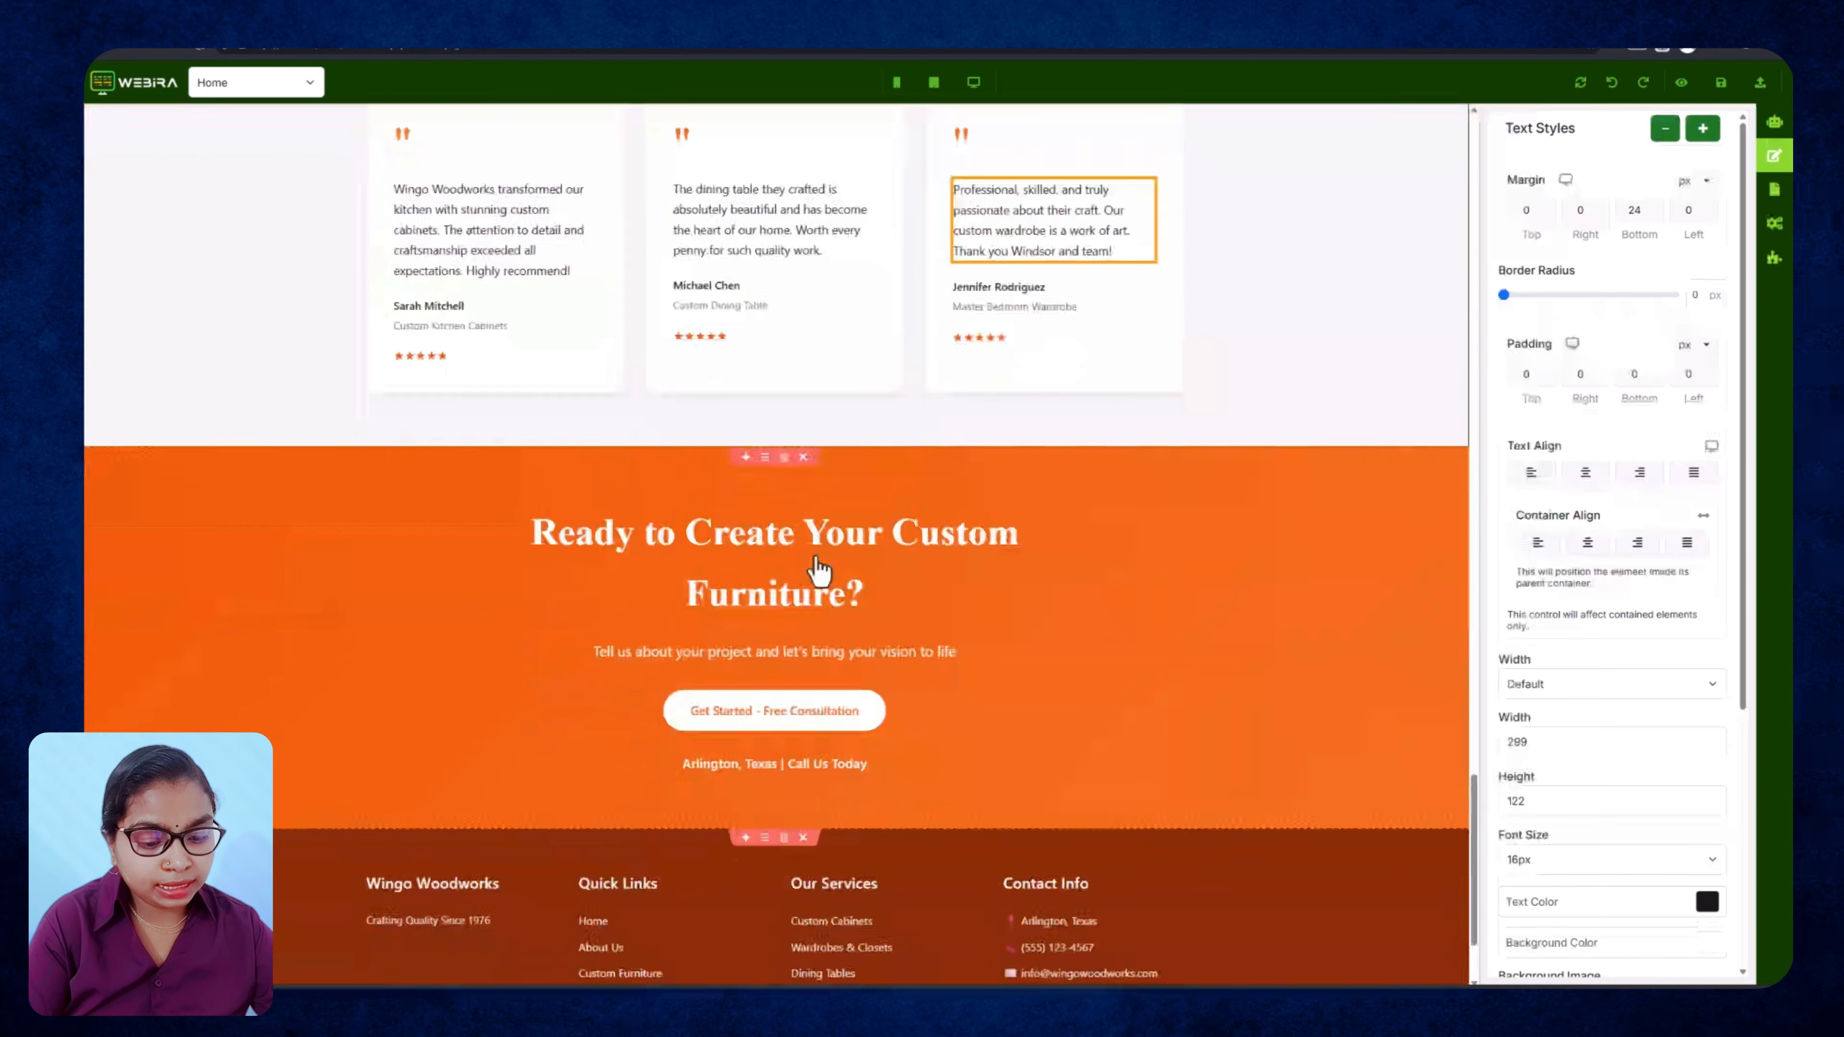
pyautogui.scroll(-1, 819, 570)
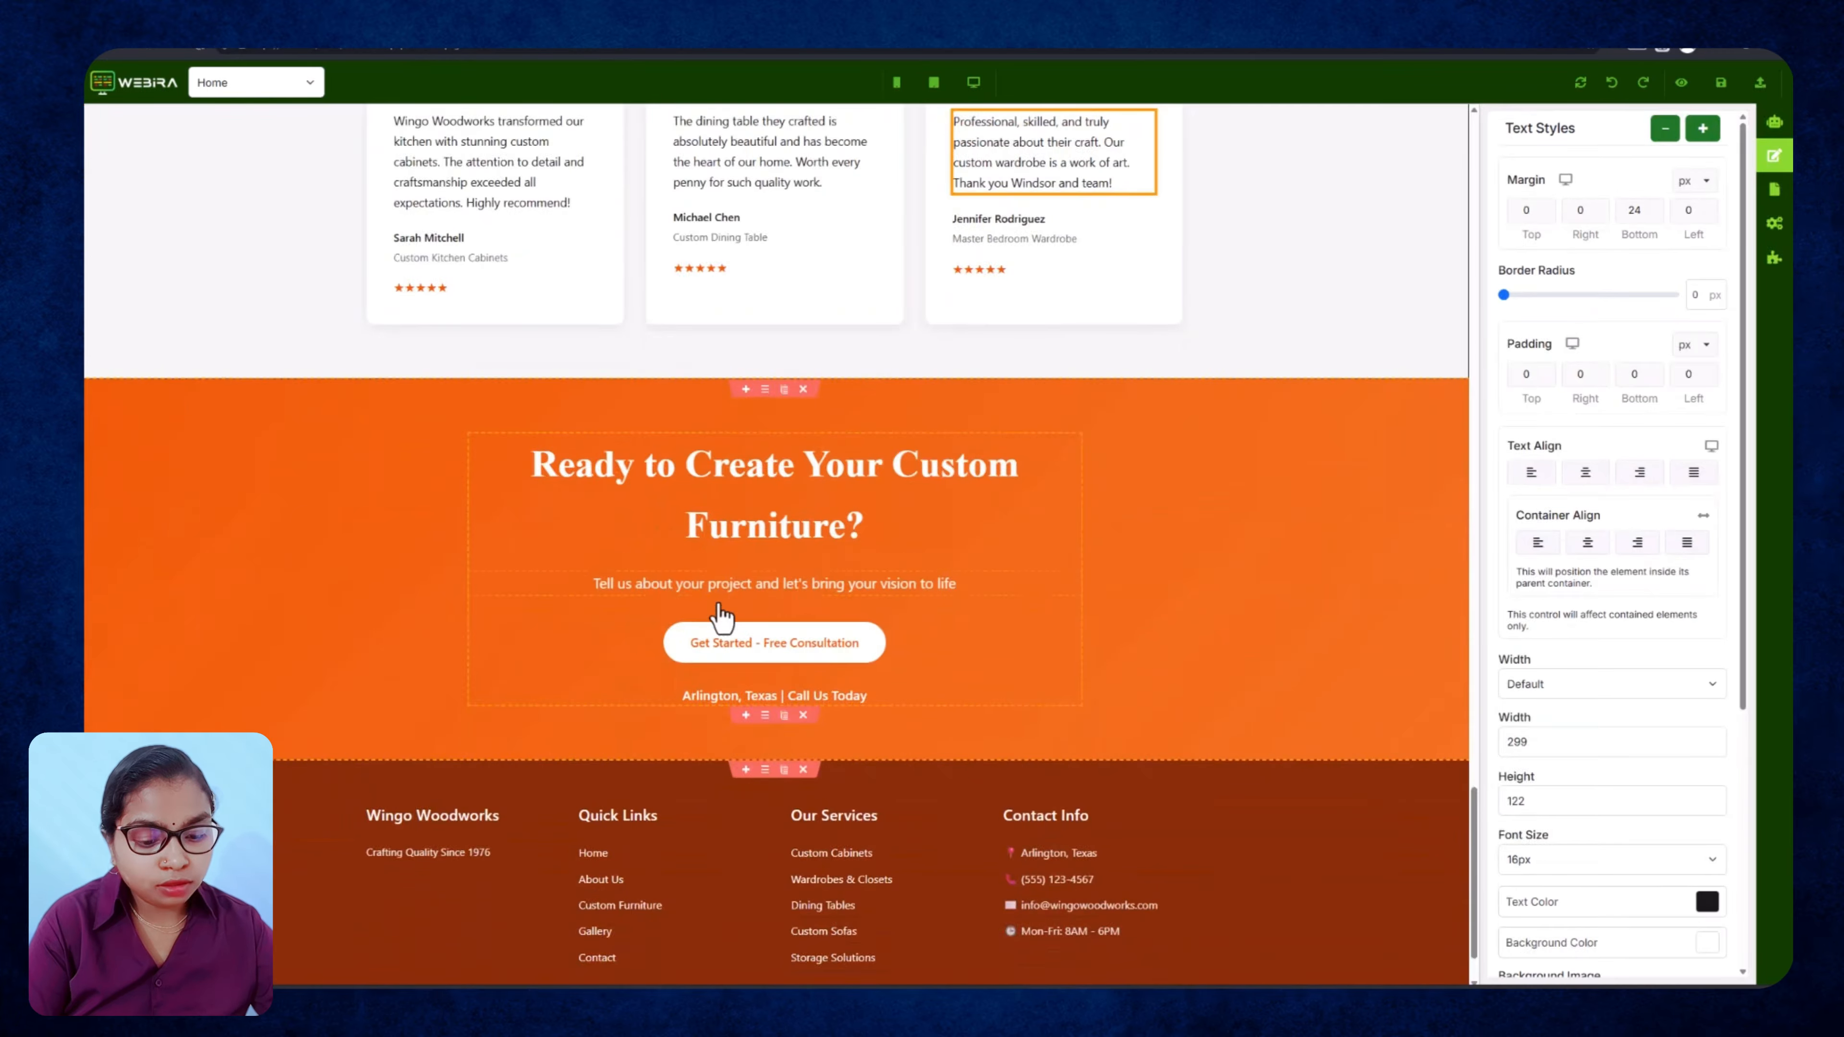
pyautogui.scroll(-1, 846, 639)
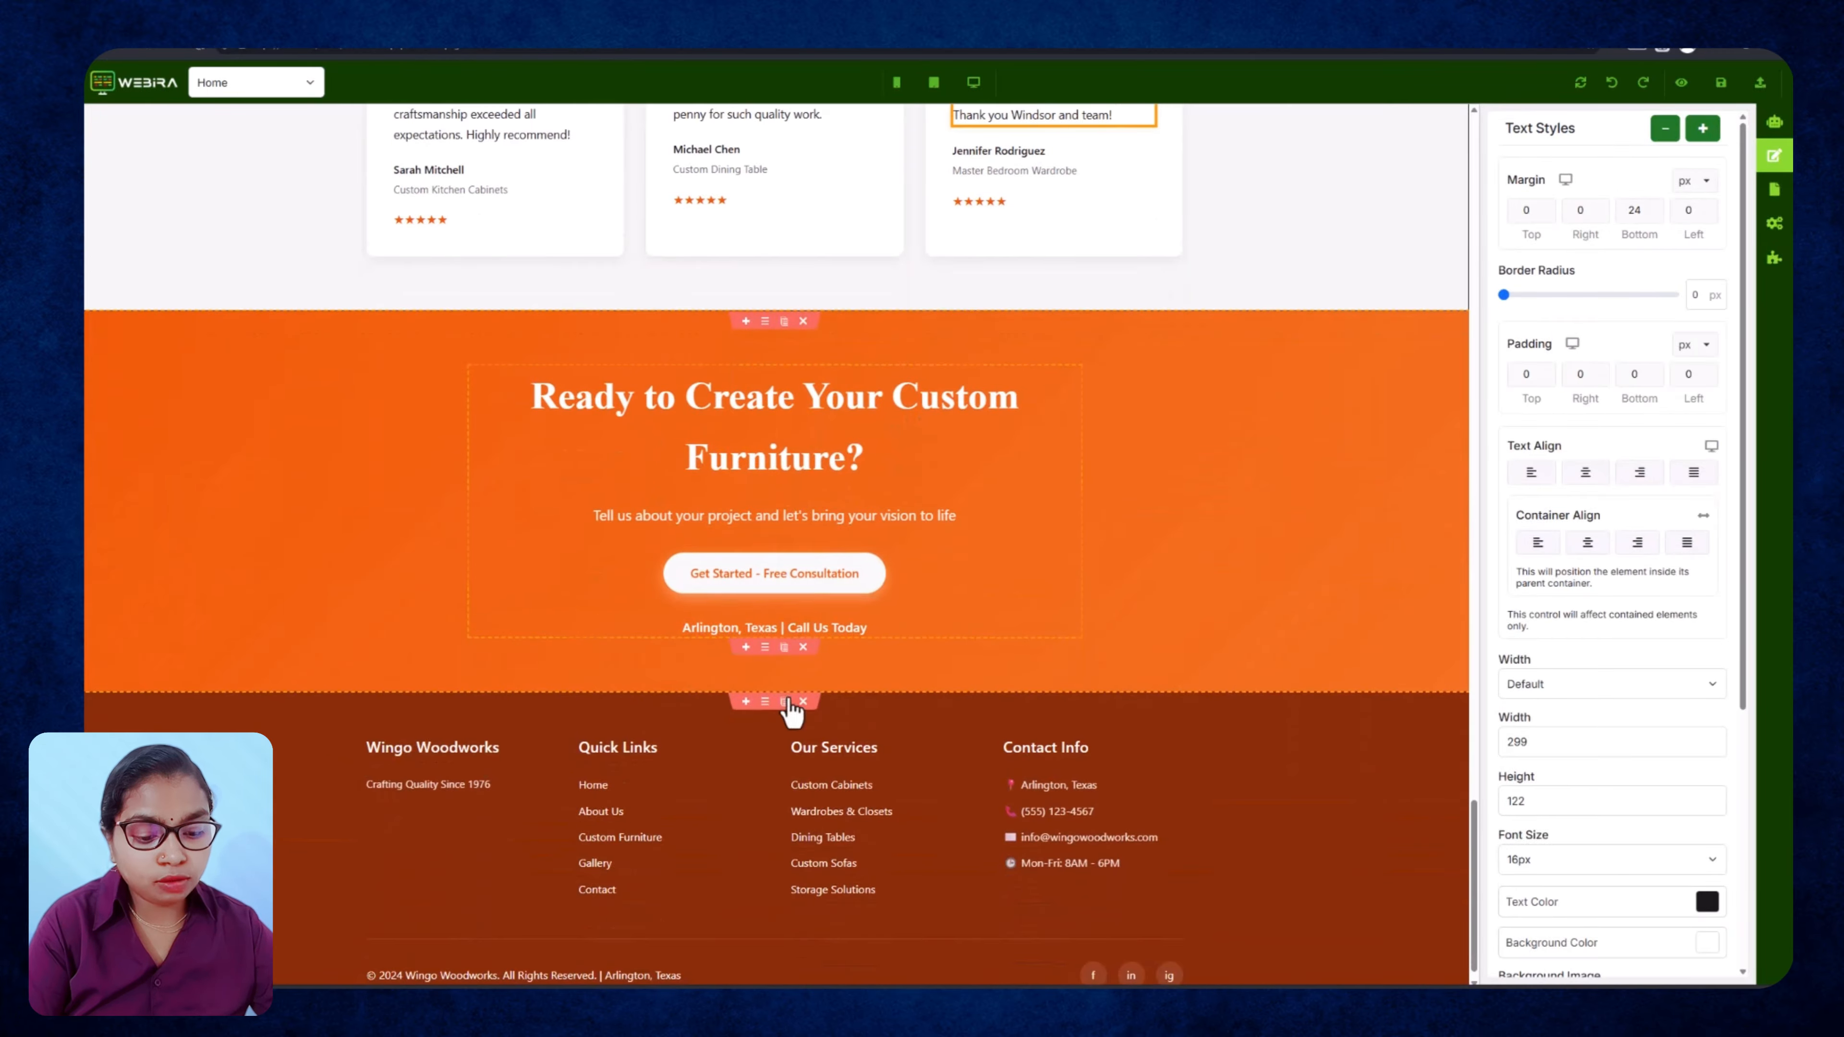
pyautogui.scroll(-1, 508, 618)
pyautogui.scroll(15, 852, 746)
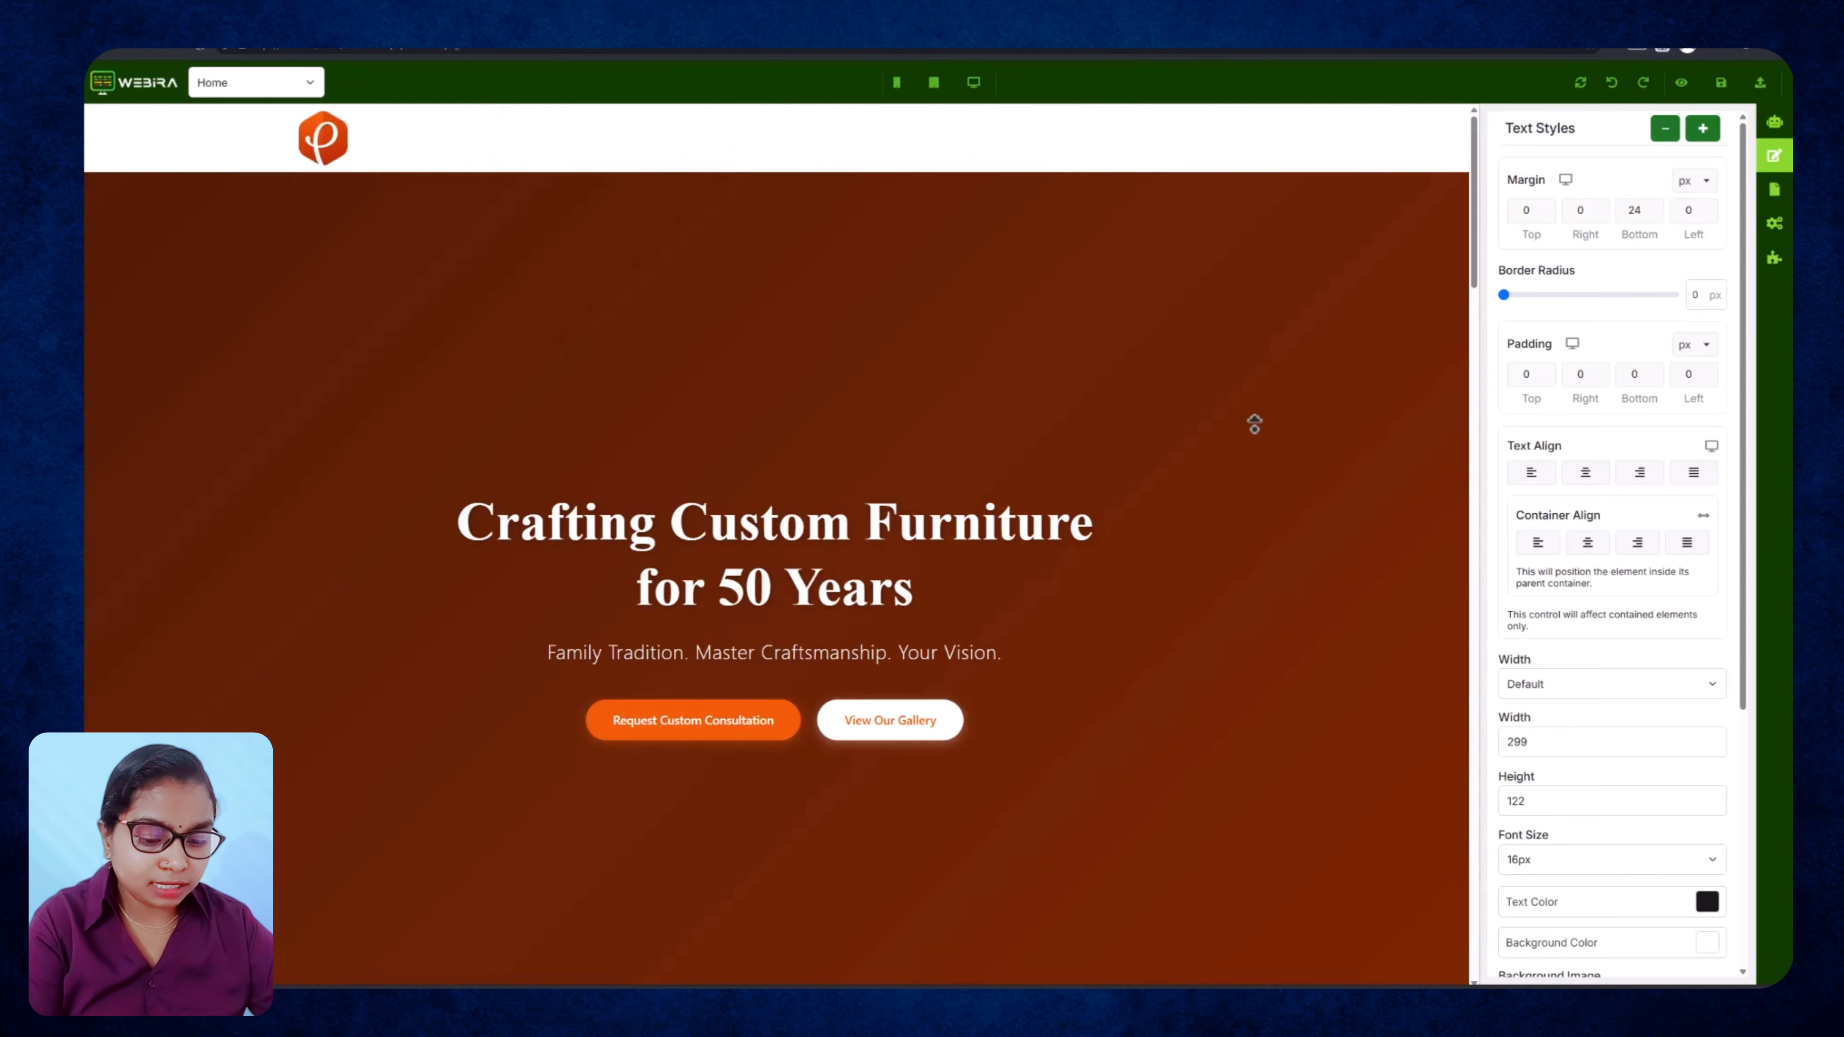
# Switch to the About Us page and review its story sections and the 50 Years of Excellence timeline.
pyautogui.click(299, 82)
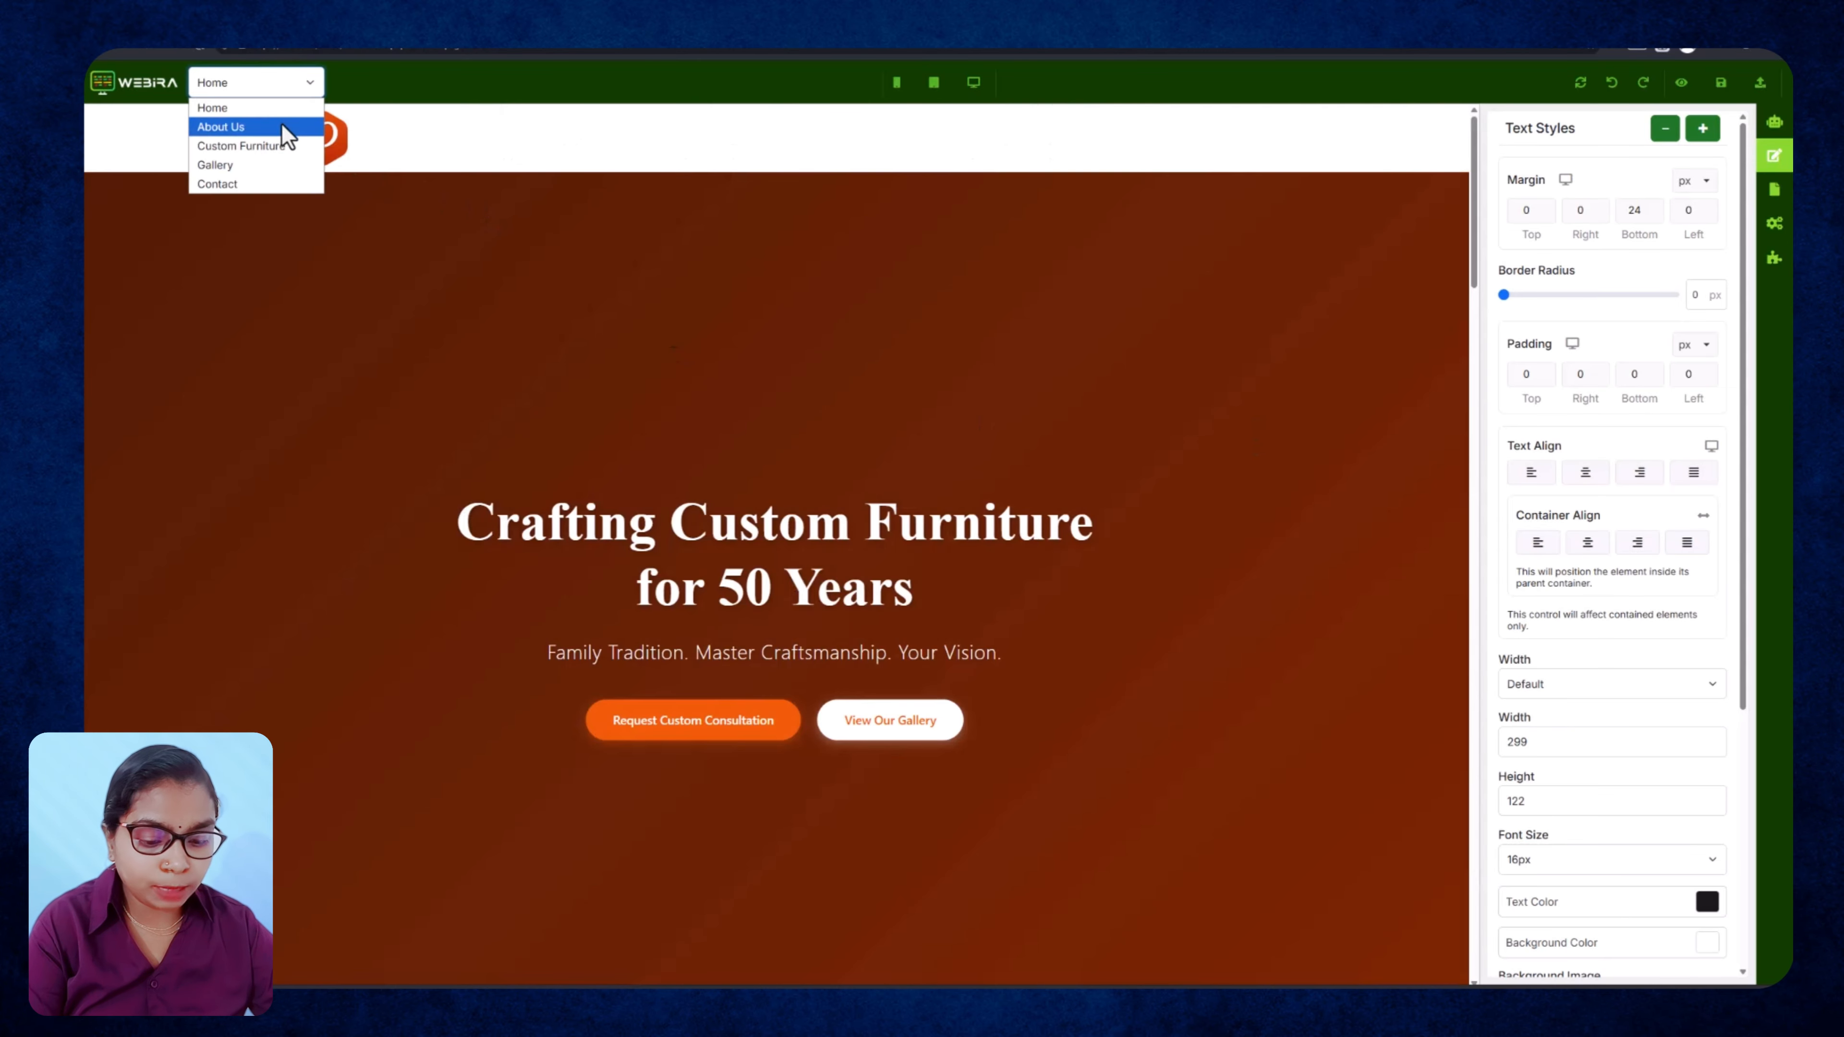
pyautogui.click(284, 127)
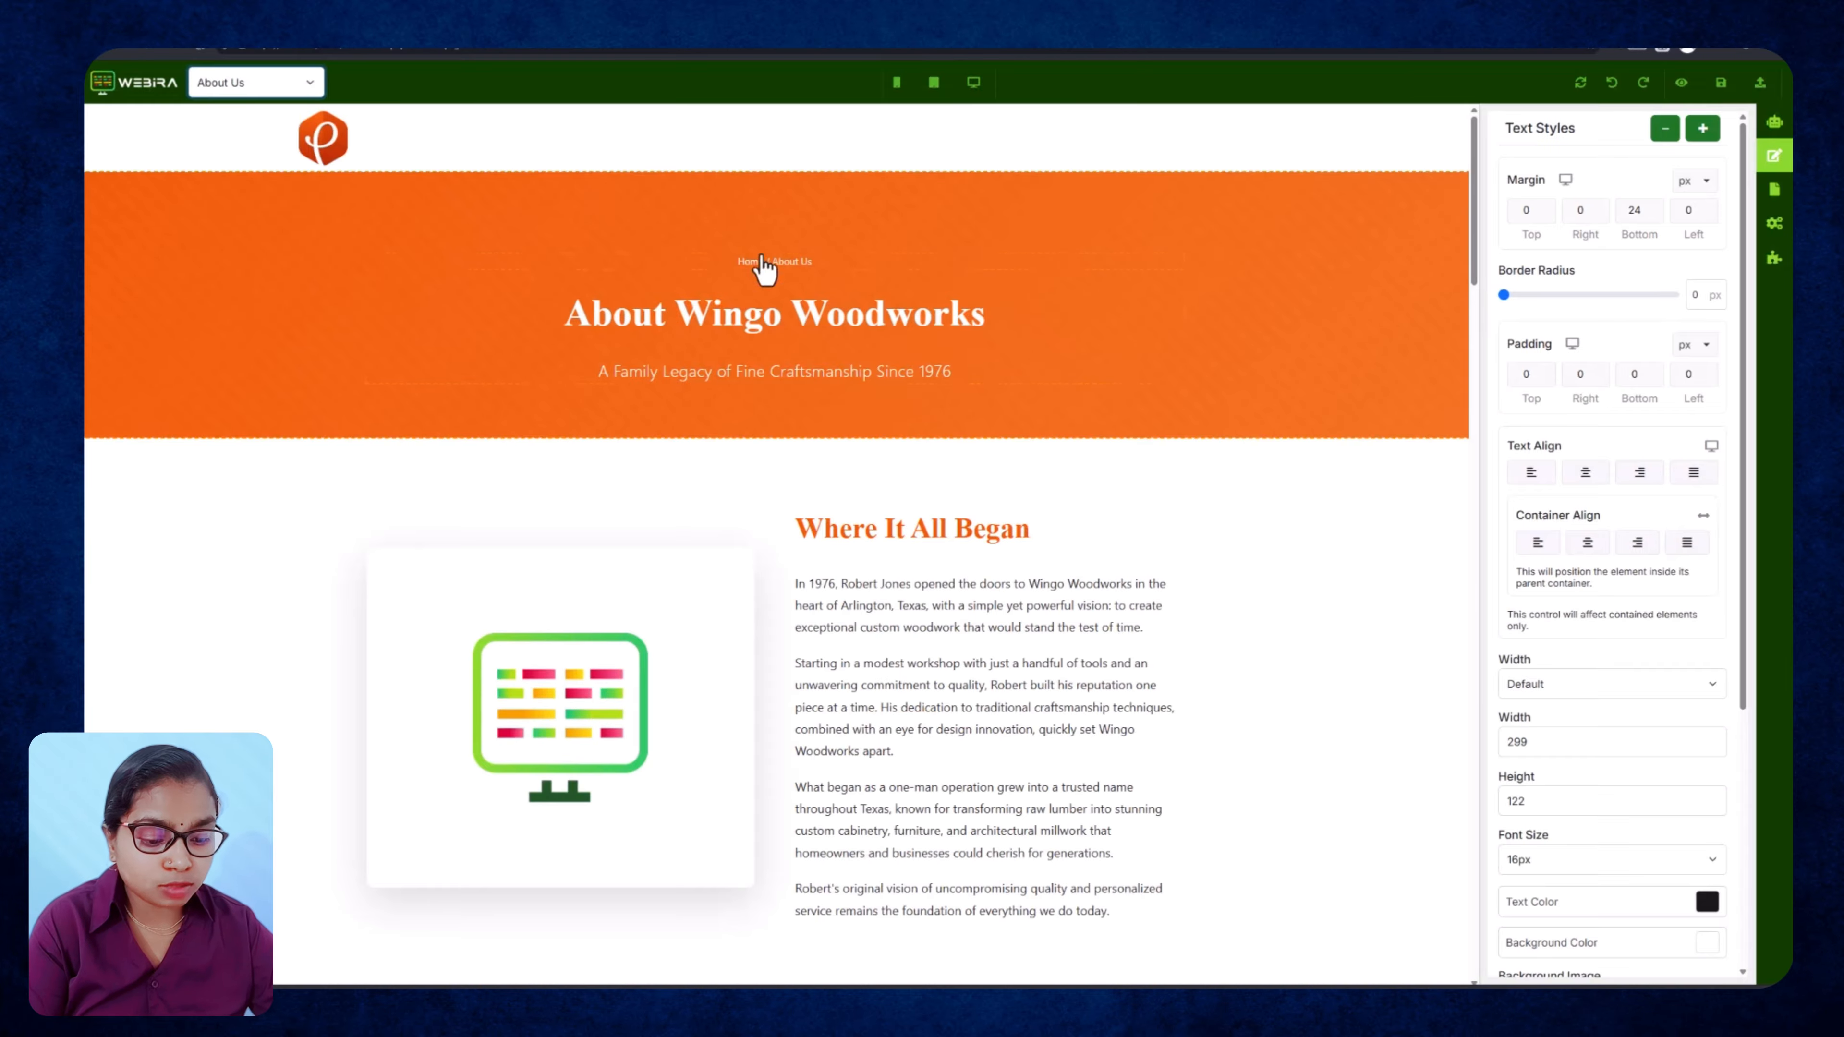
pyautogui.scroll(-3, 967, 504)
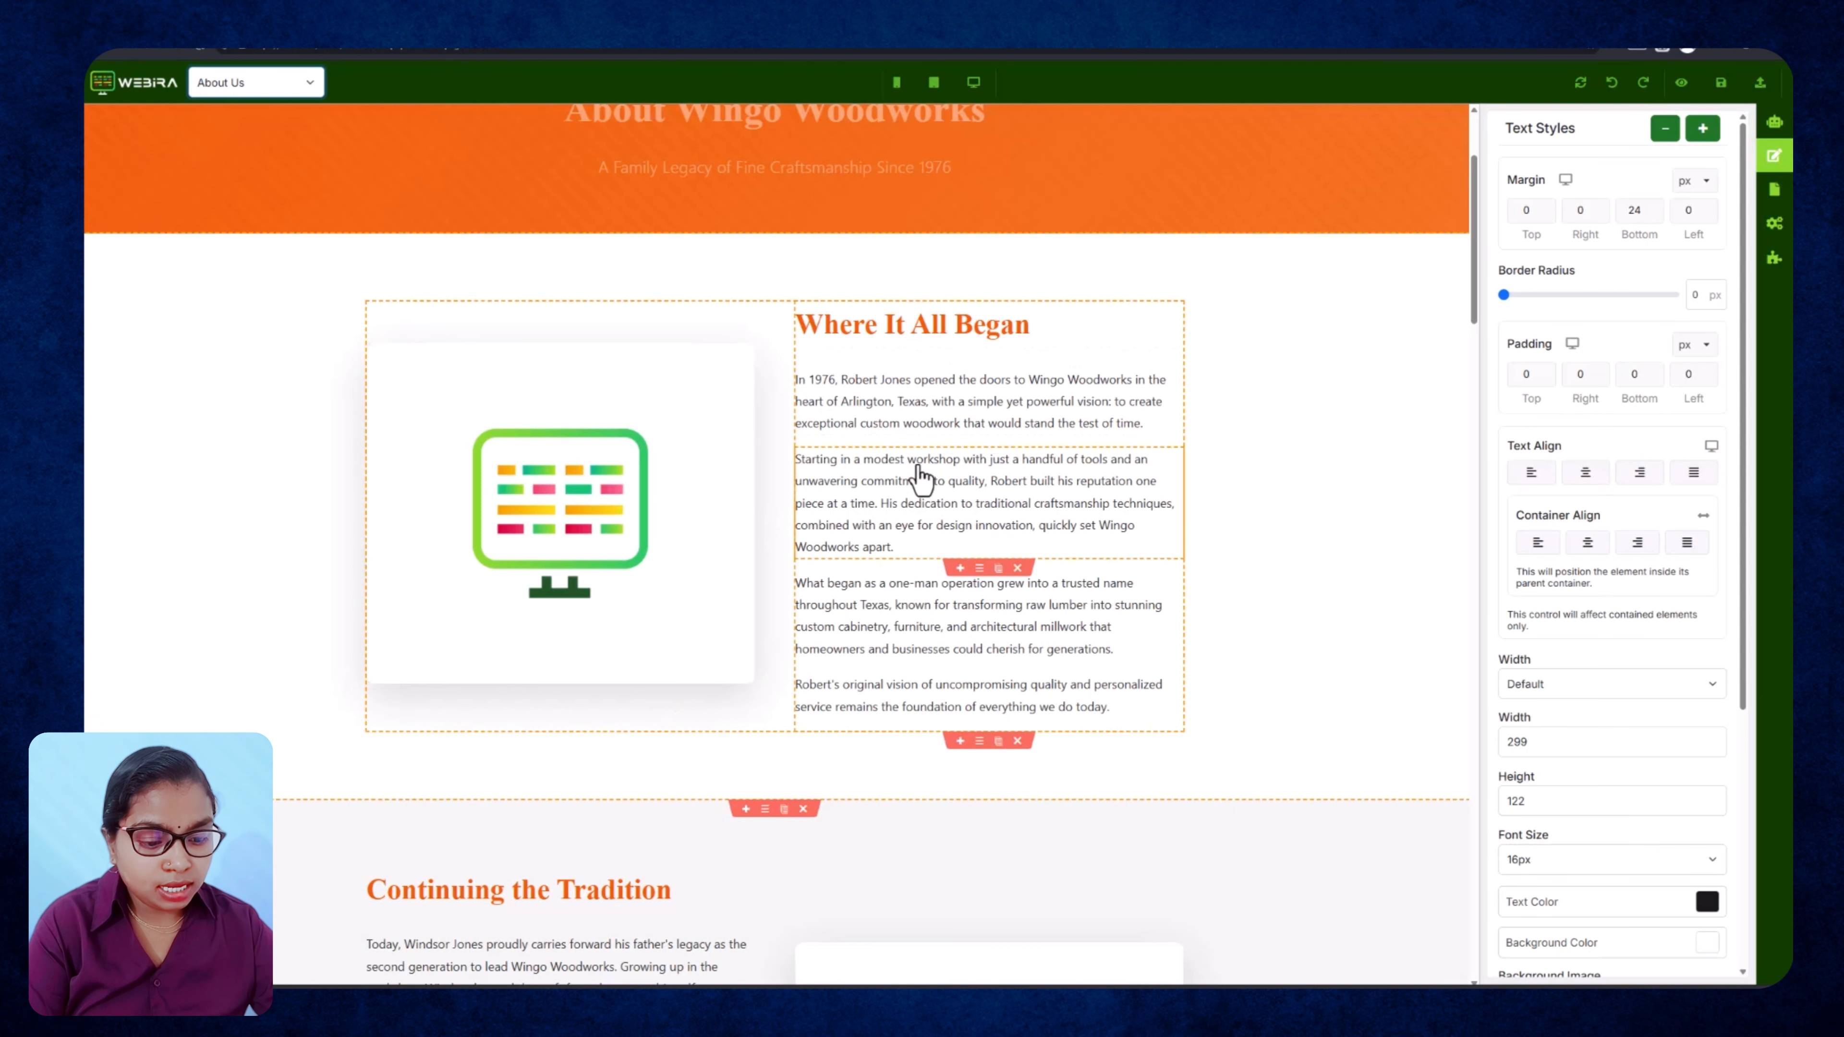
pyautogui.scroll(-2, 900, 447)
pyautogui.scroll(-4, 895, 465)
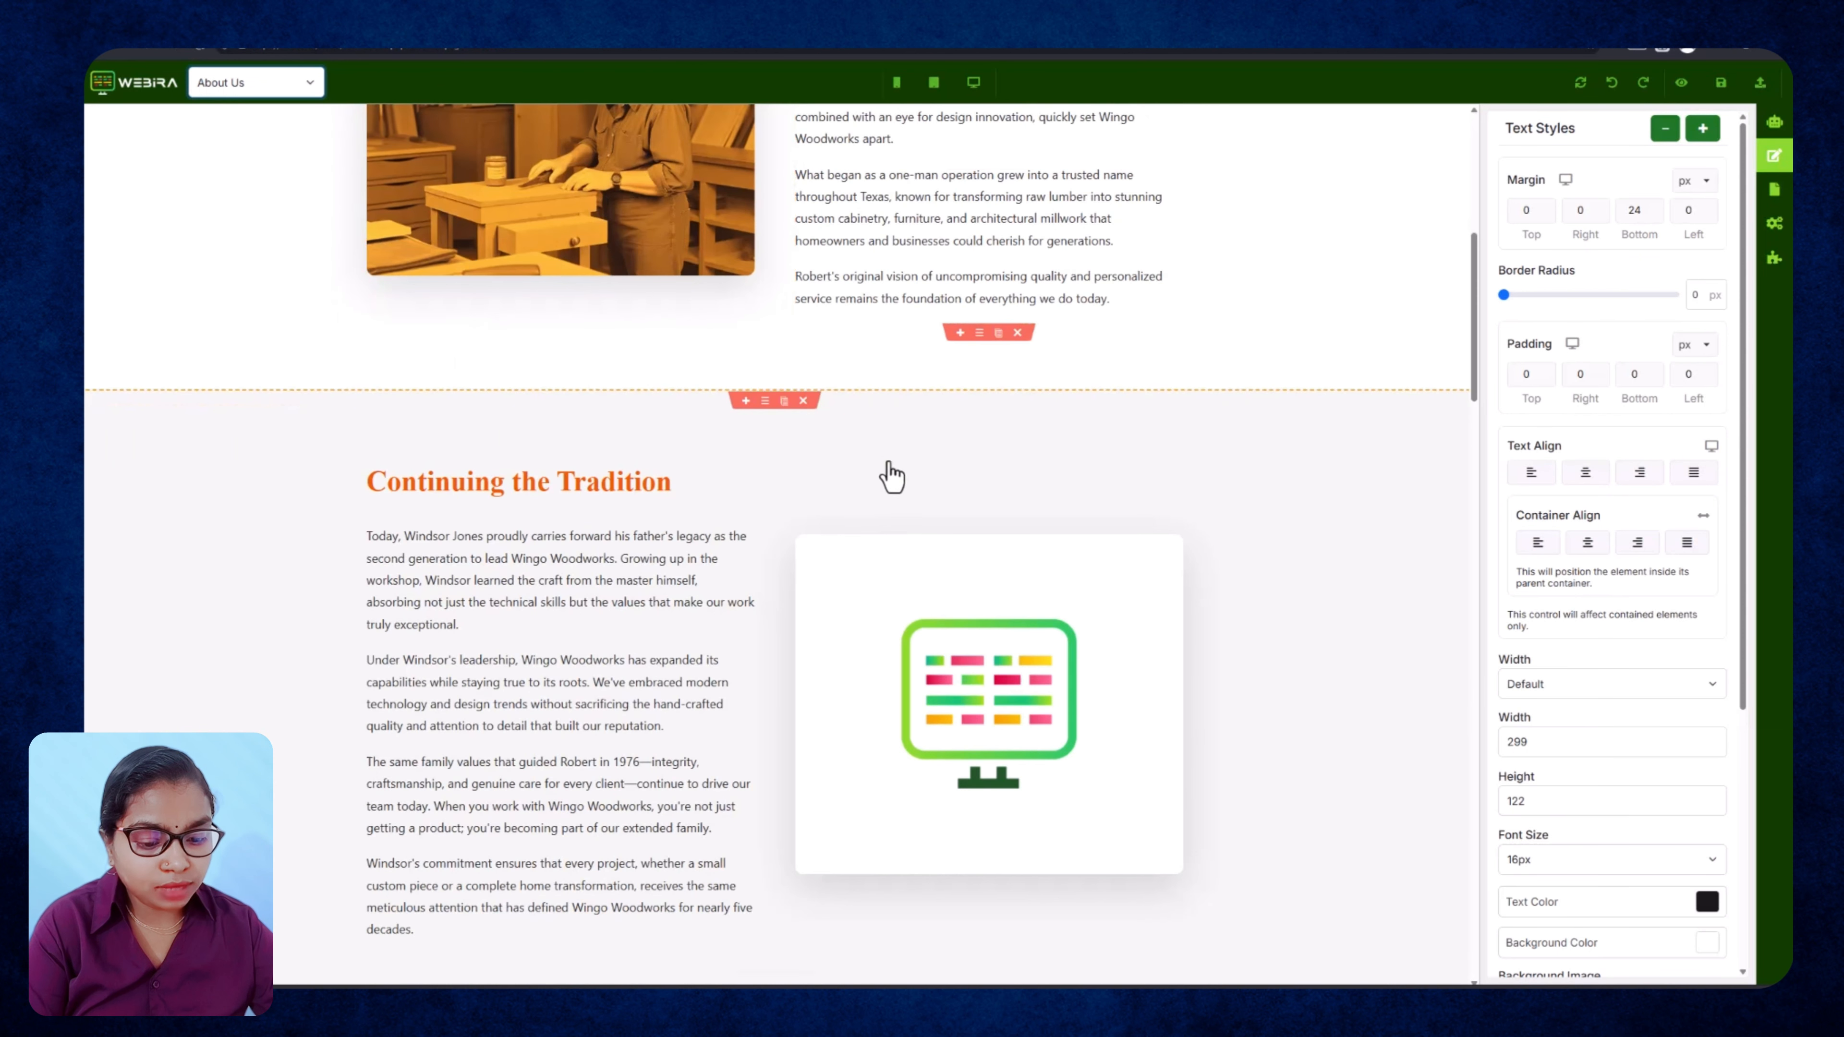
pyautogui.scroll(5, 842, 508)
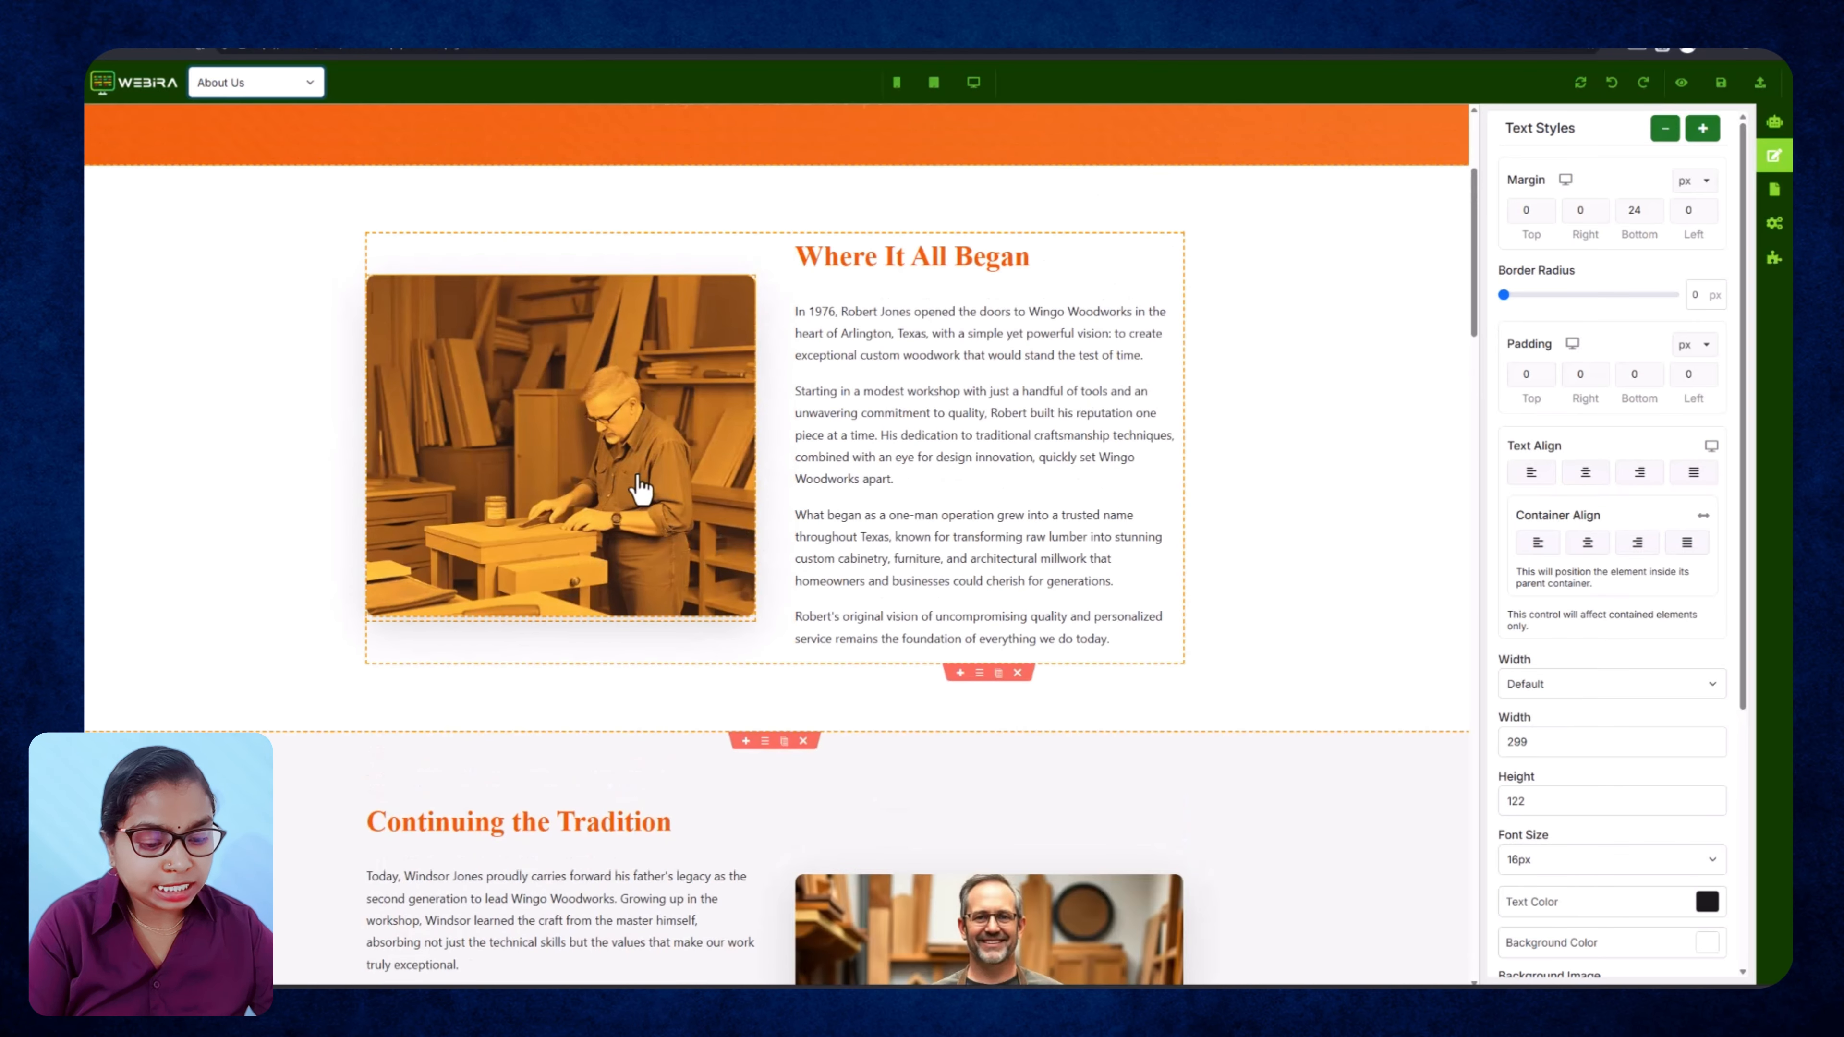
pyautogui.scroll(-6, 654, 494)
pyautogui.scroll(-4, 944, 712)
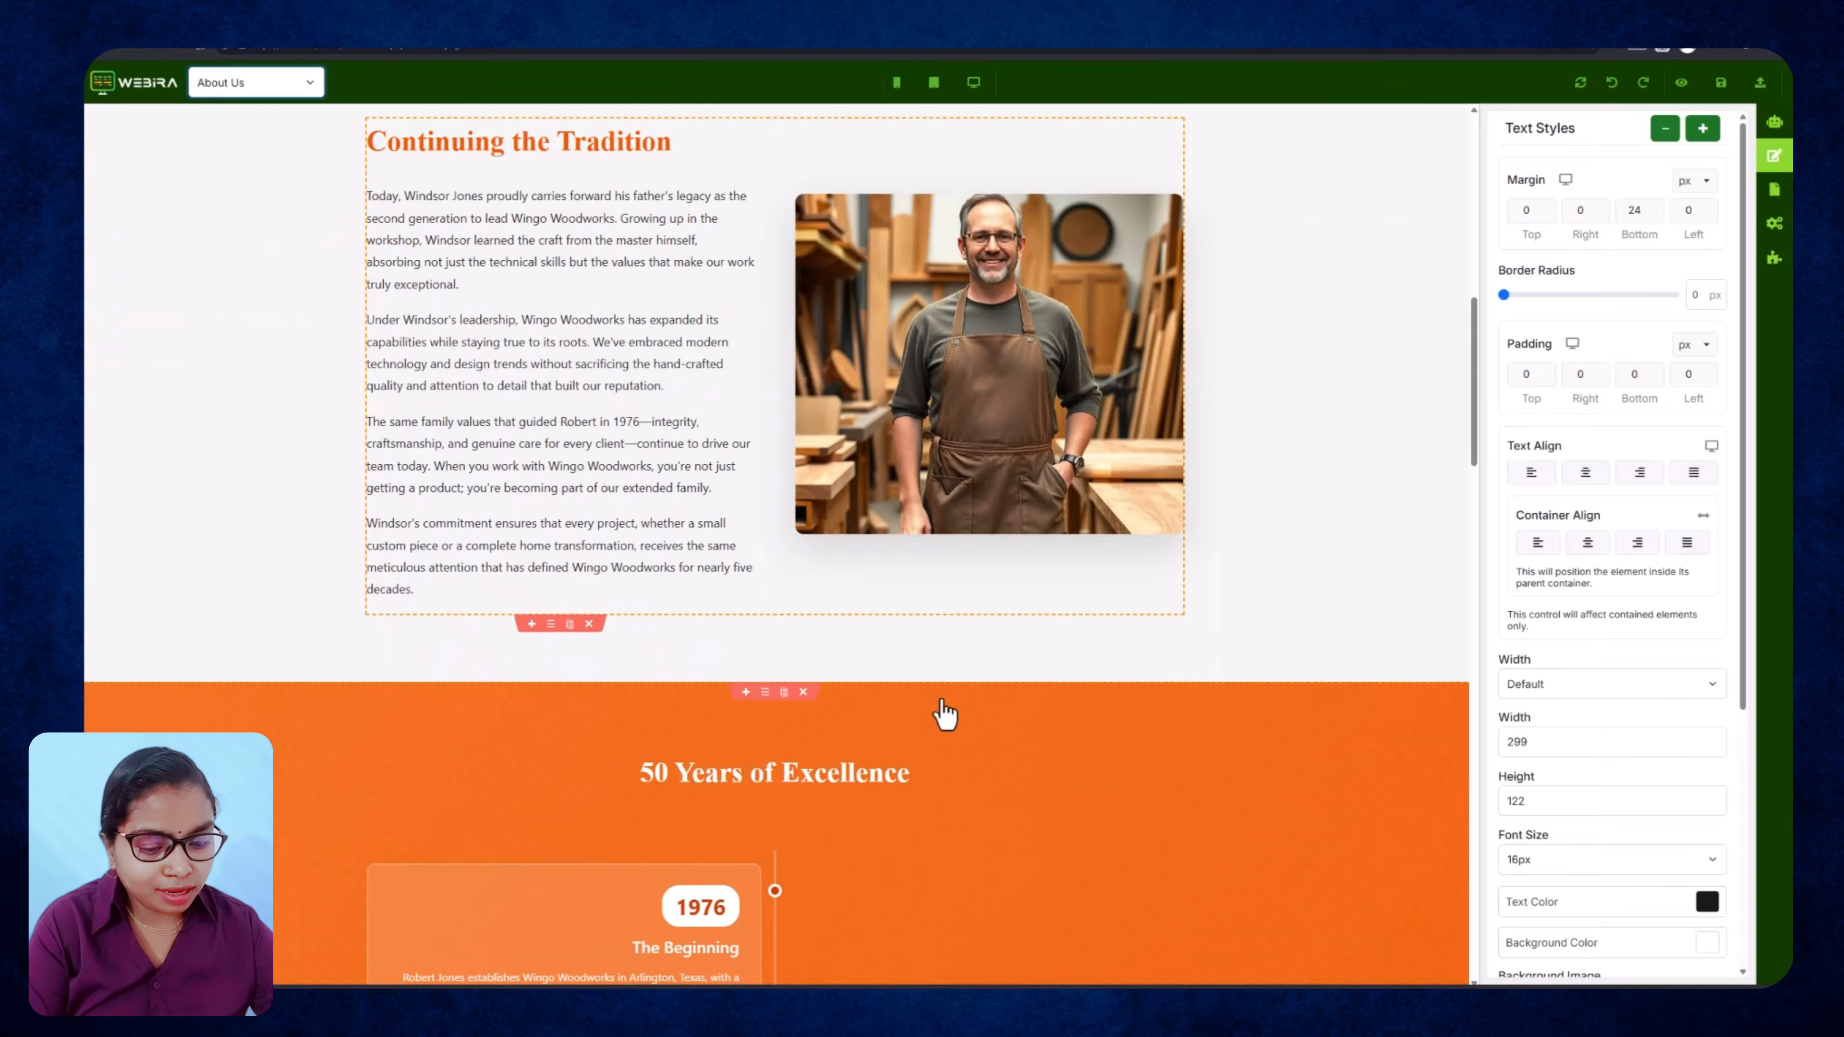
pyautogui.scroll(-5, 842, 719)
pyautogui.scroll(-2, 639, 610)
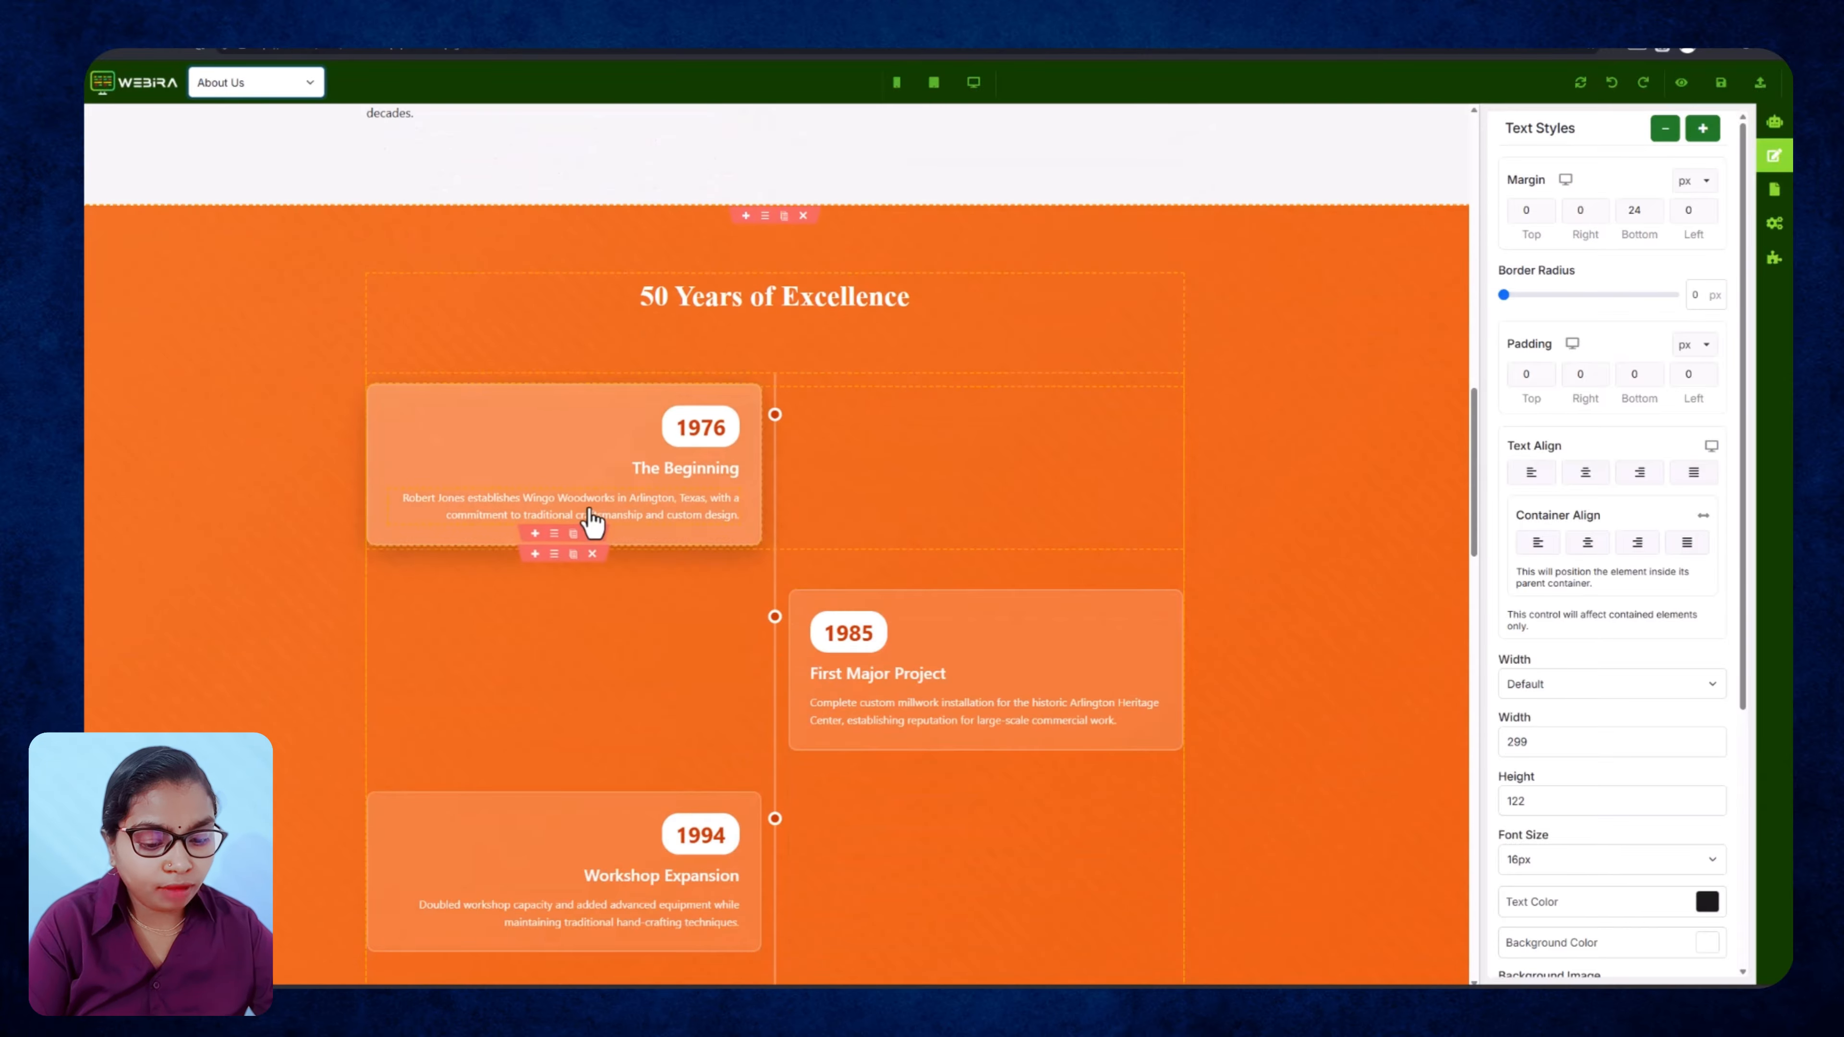
pyautogui.scroll(-3, 799, 632)
pyautogui.scroll(-4, 695, 779)
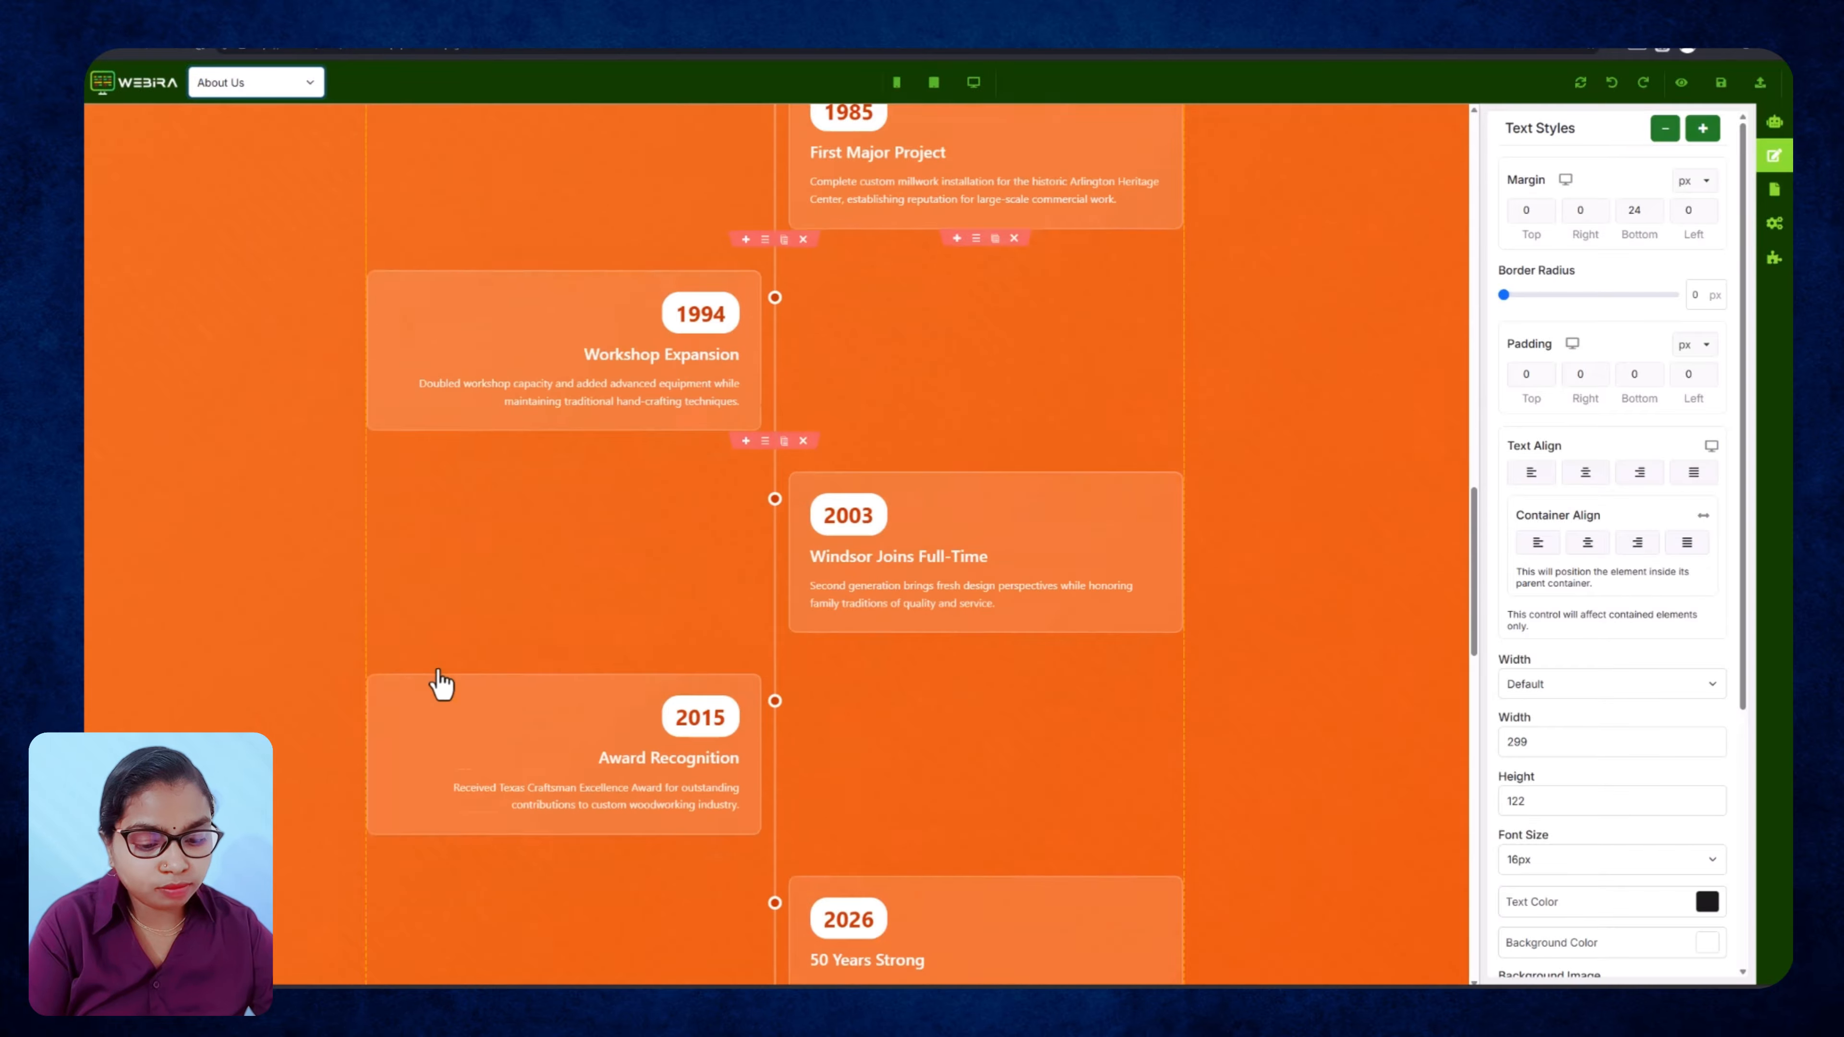
# Change the year of the First Major Project timeline entry to 1995.
pyautogui.scroll(5, 740, 647)
pyautogui.click(851, 430)
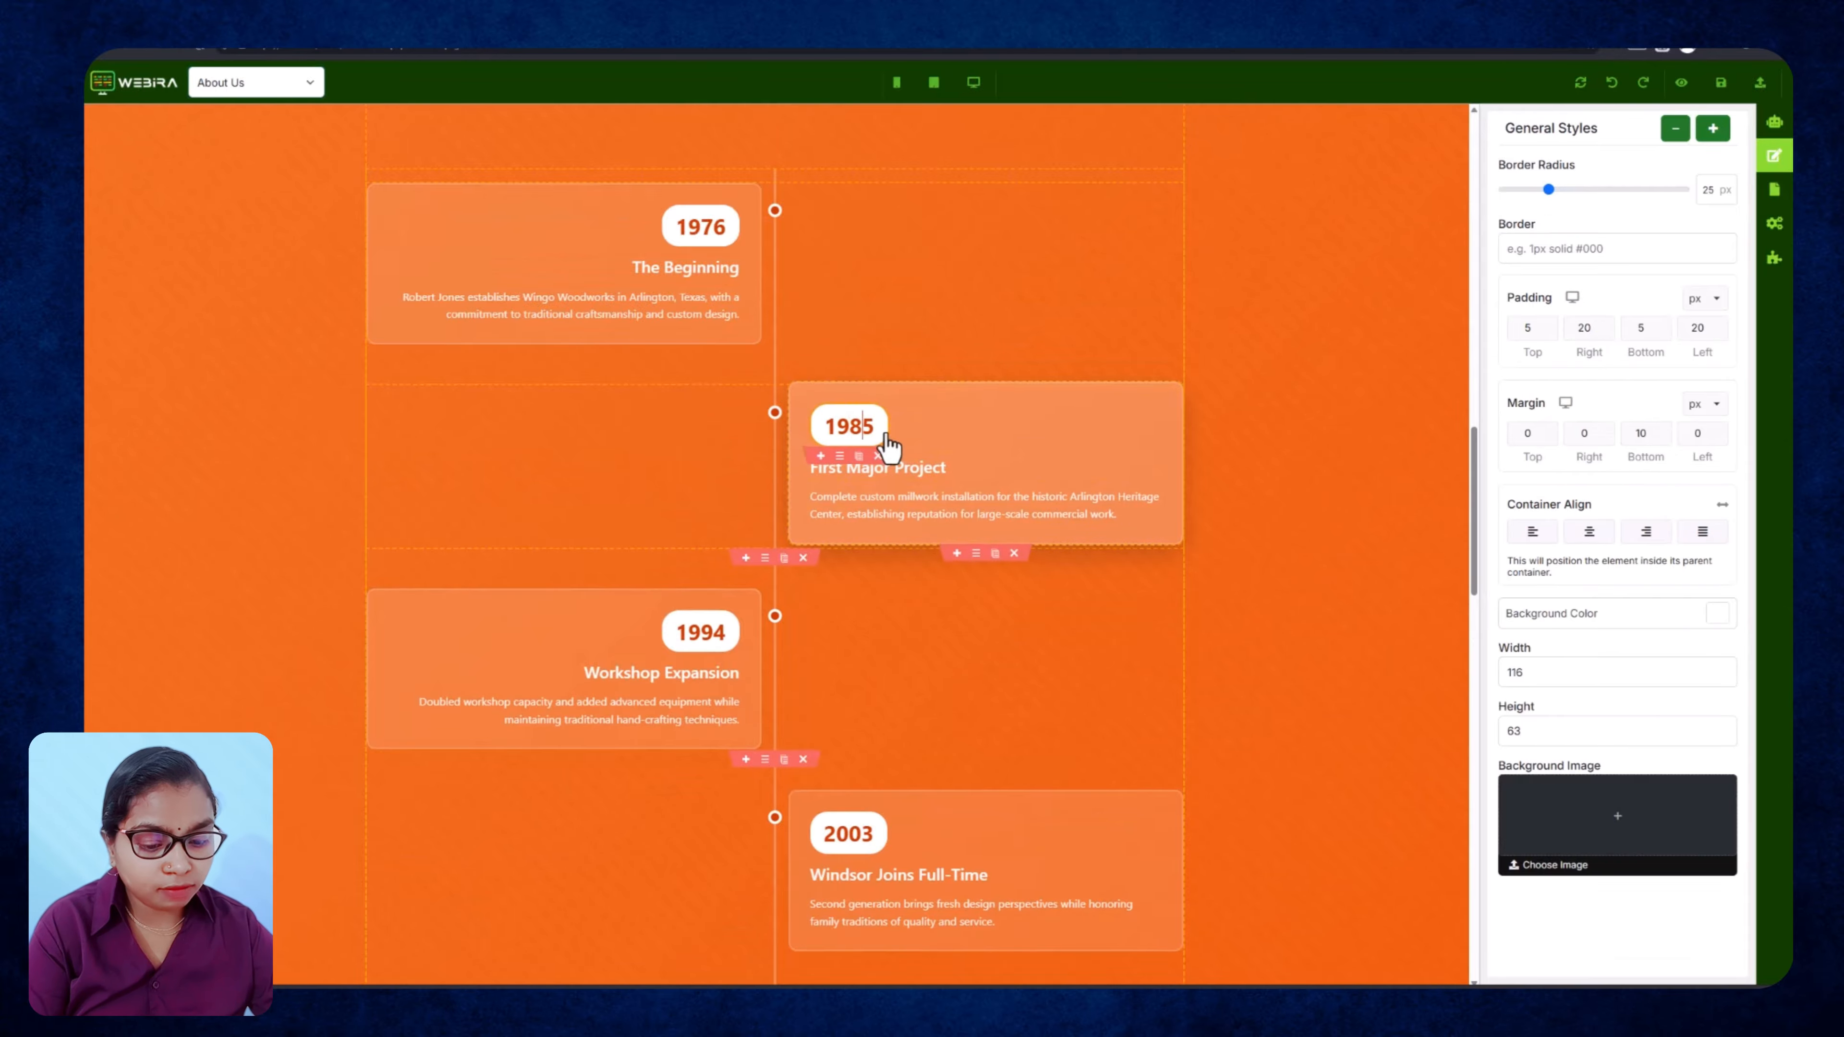
pyautogui.write('9')
pyautogui.press('BackSpace')
pyautogui.press('BackSpace')
pyautogui.write('9')
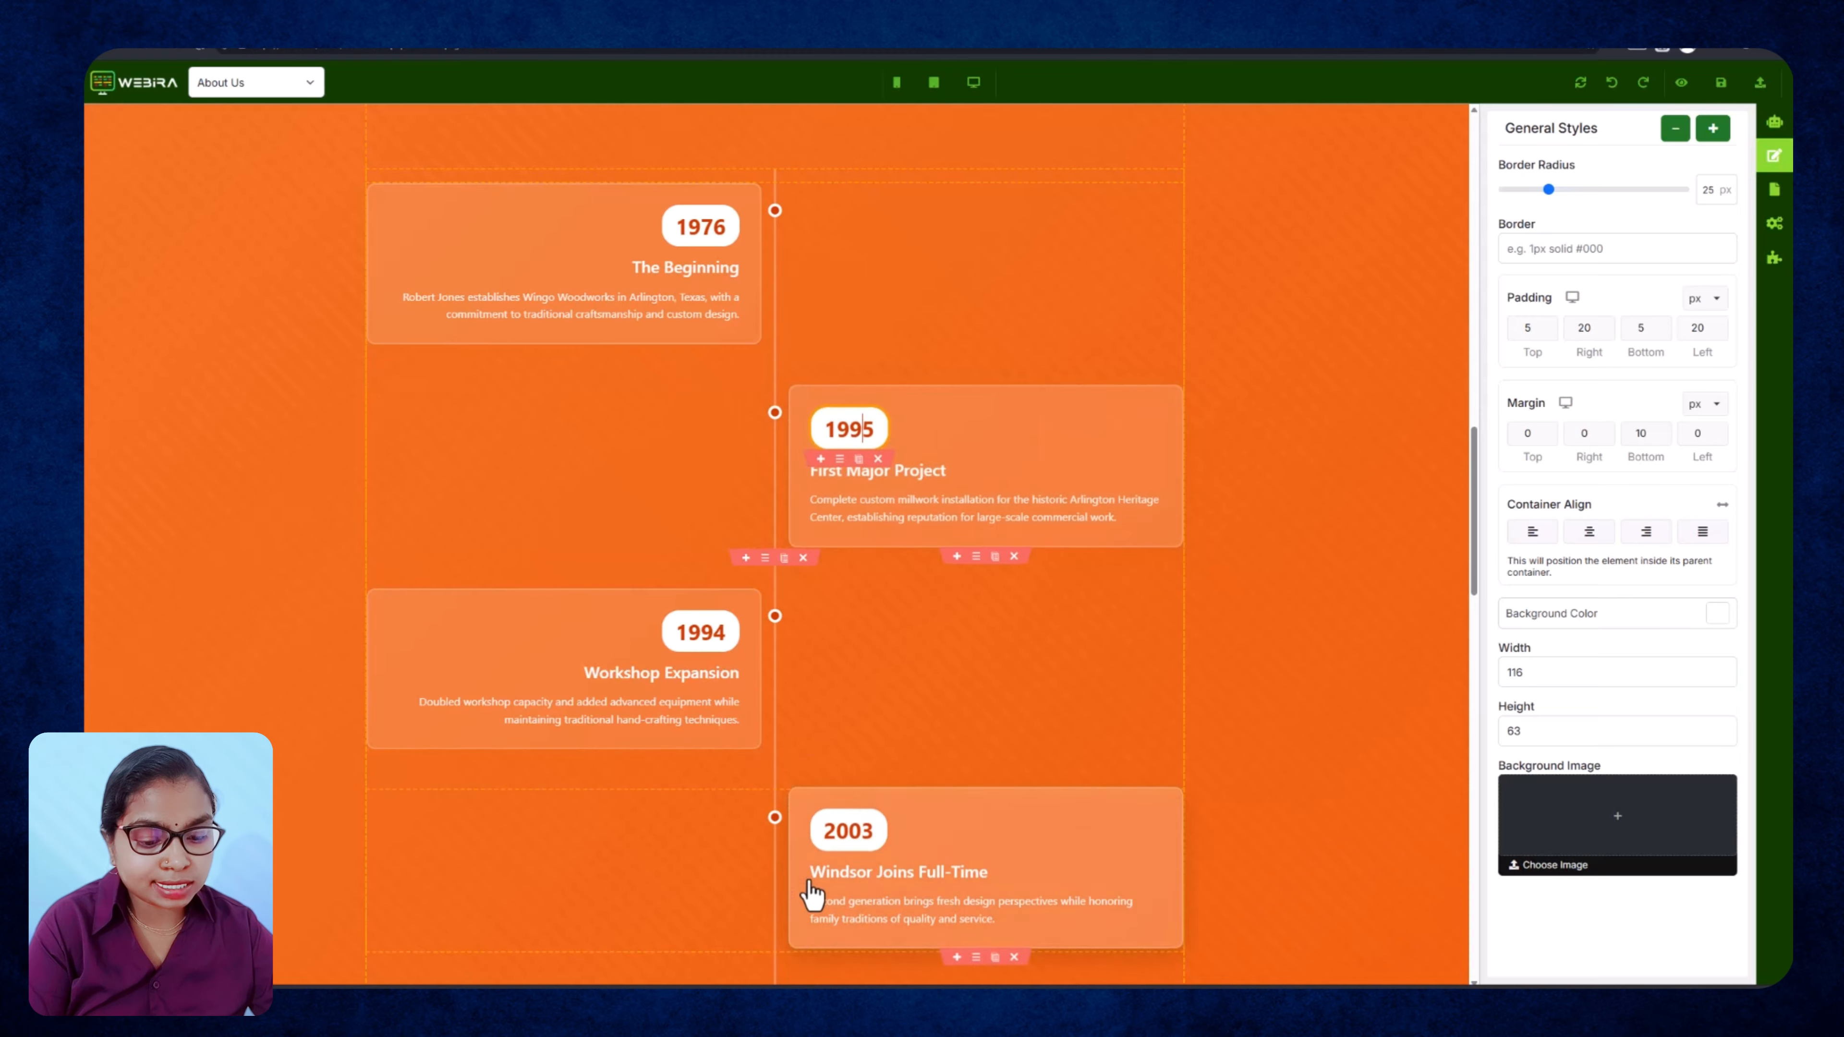
pyautogui.click(1009, 782)
# Review the remaining timeline entries and the Master Craftsmen section of the About Us page.
pyautogui.scroll(-2, 1028, 725)
pyautogui.scroll(-4, 1029, 724)
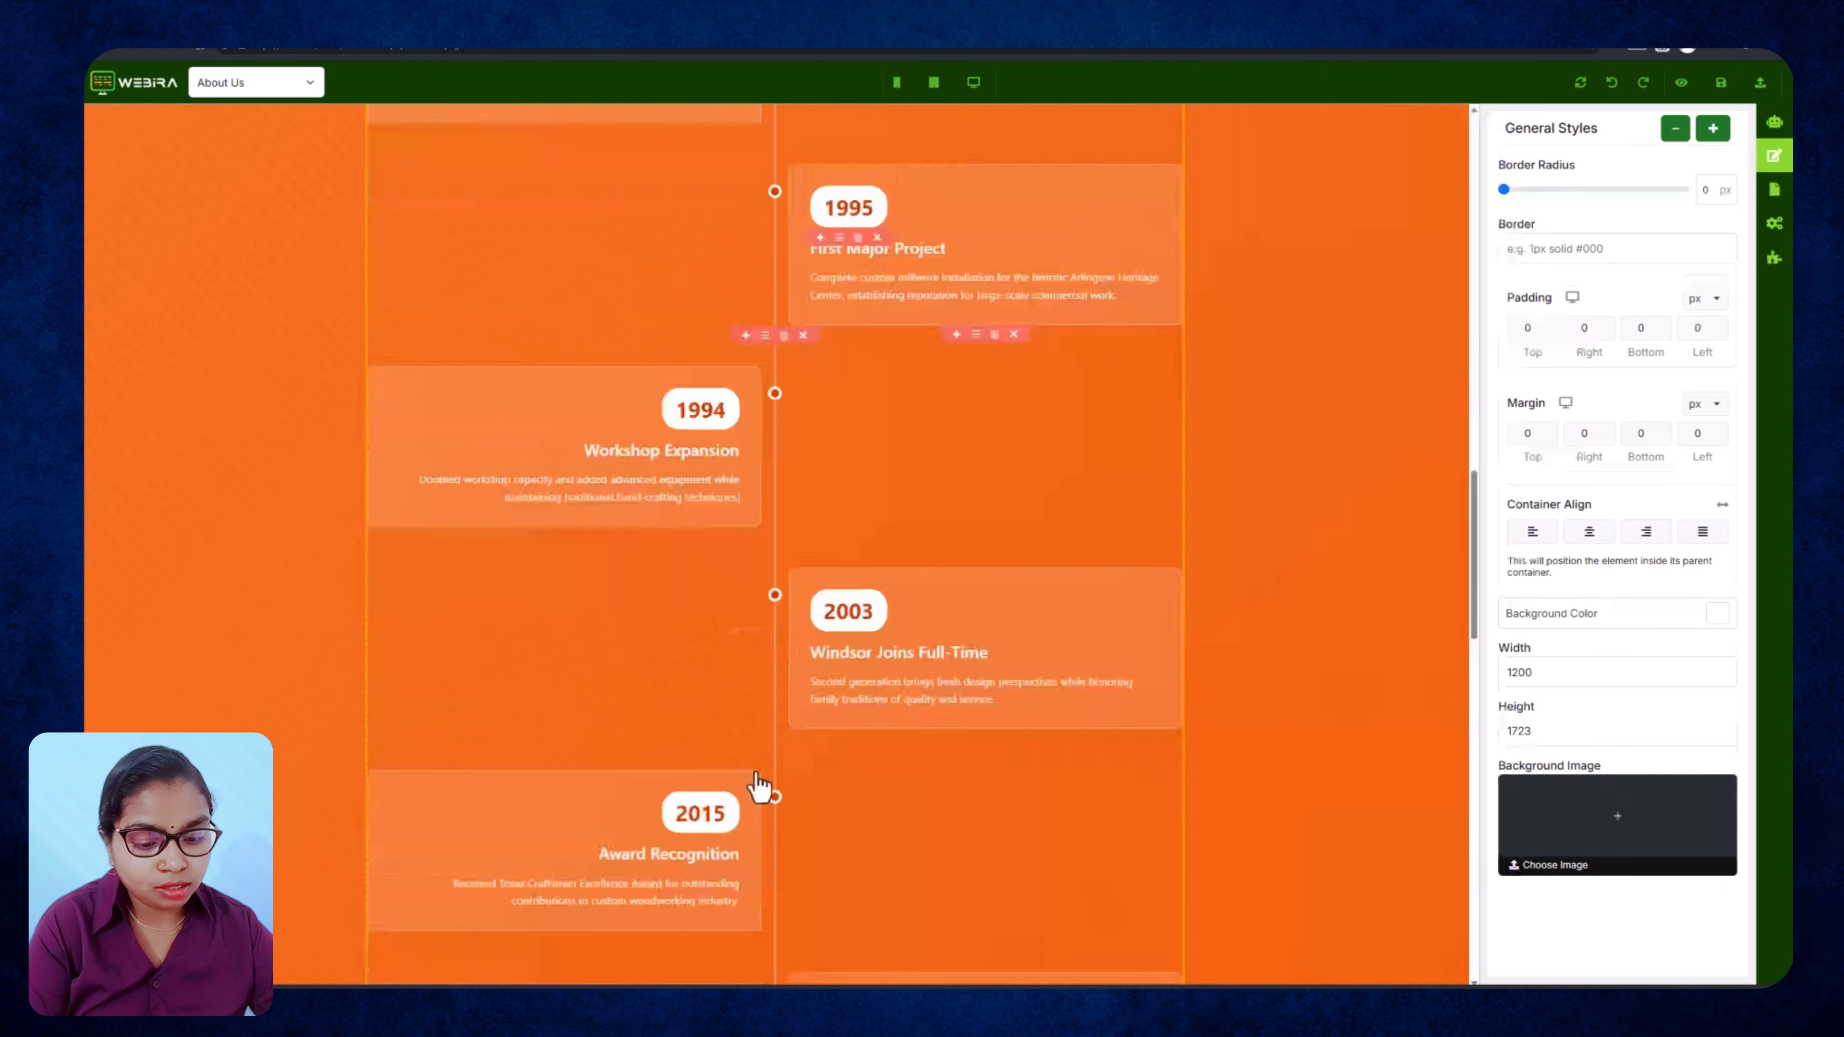
pyautogui.doubleClick(847, 539)
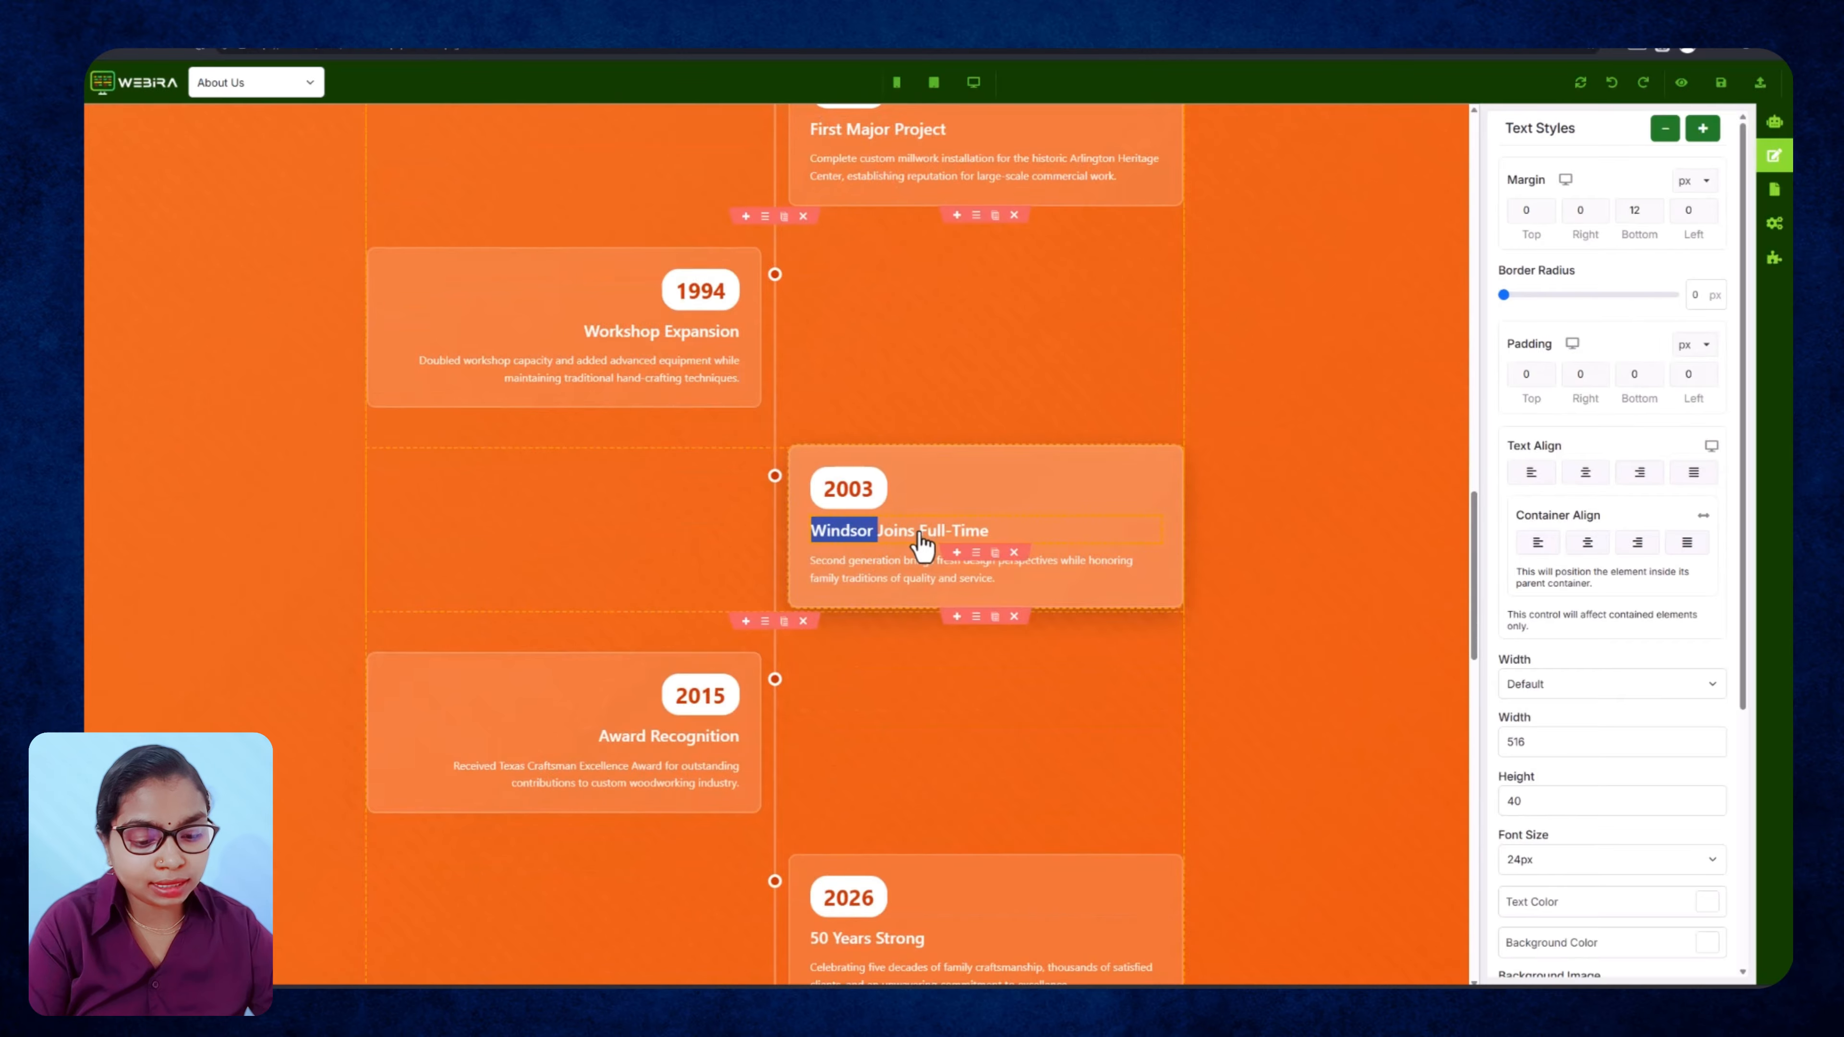
pyautogui.click(859, 503)
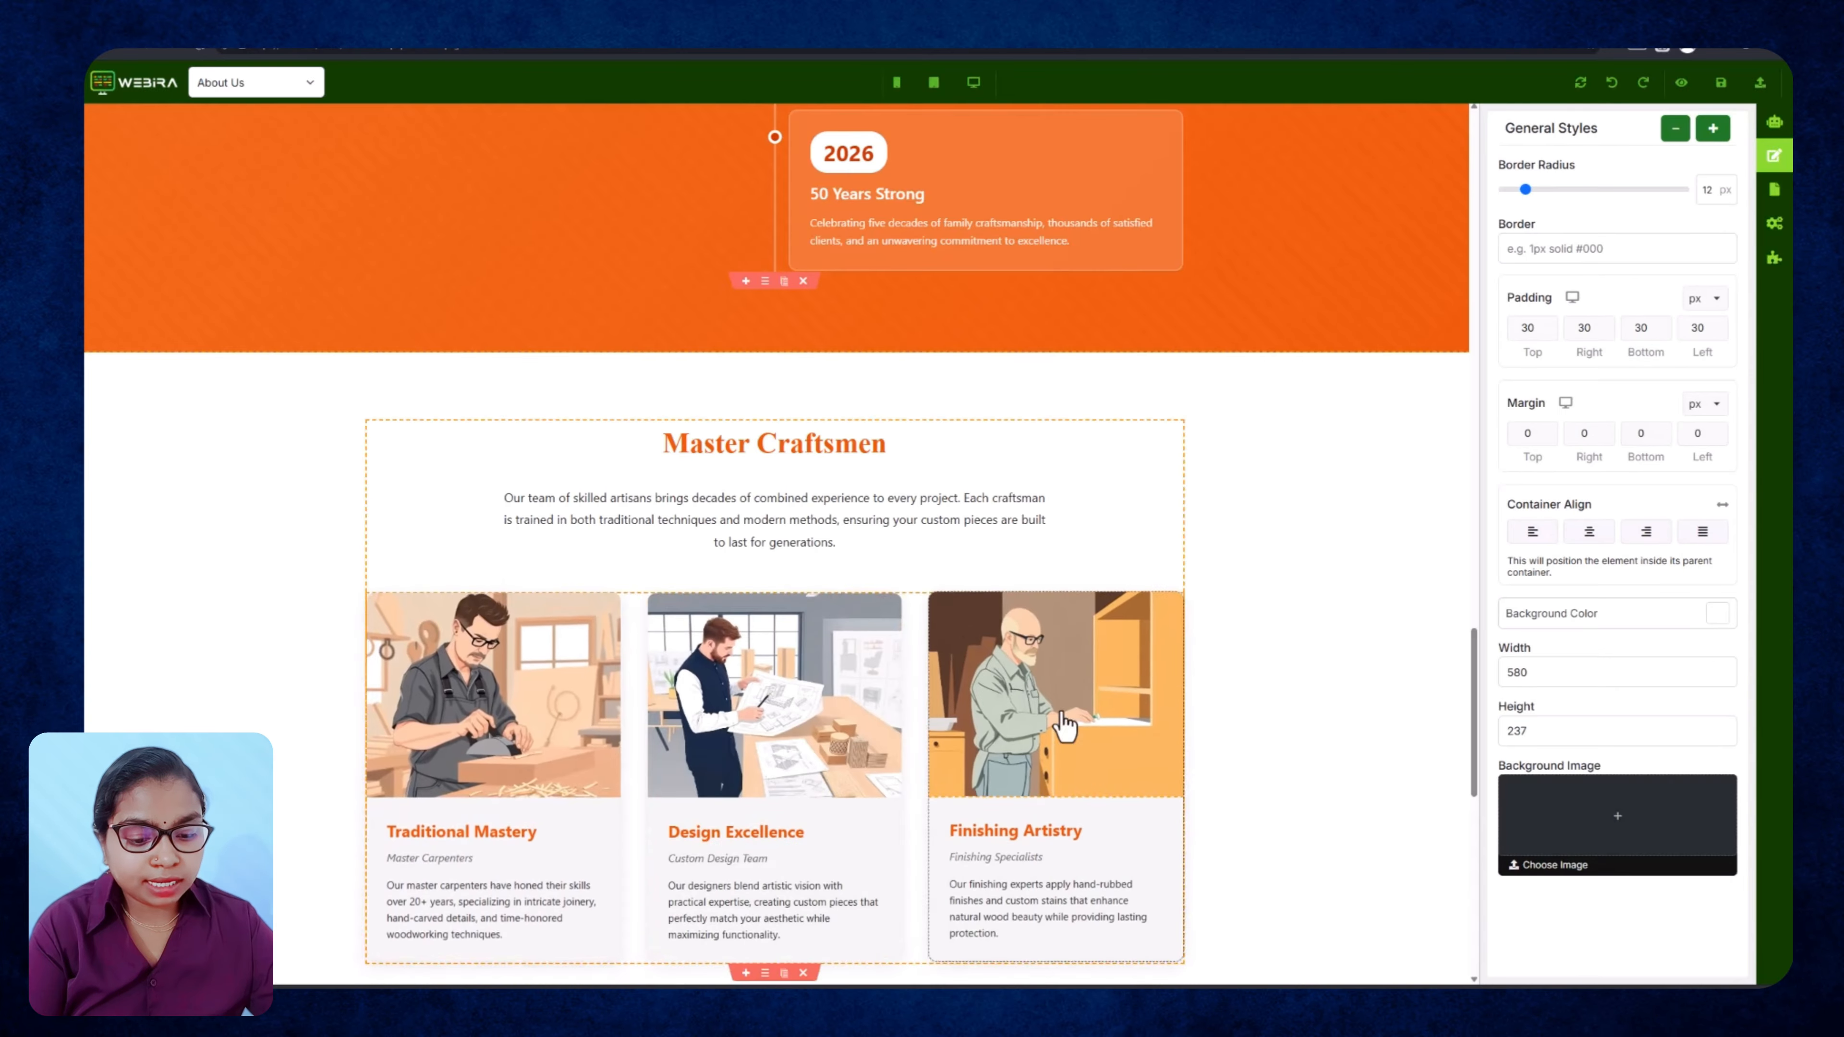
pyautogui.scroll(20, 1246, 690)
pyautogui.scroll(-9, 850, 654)
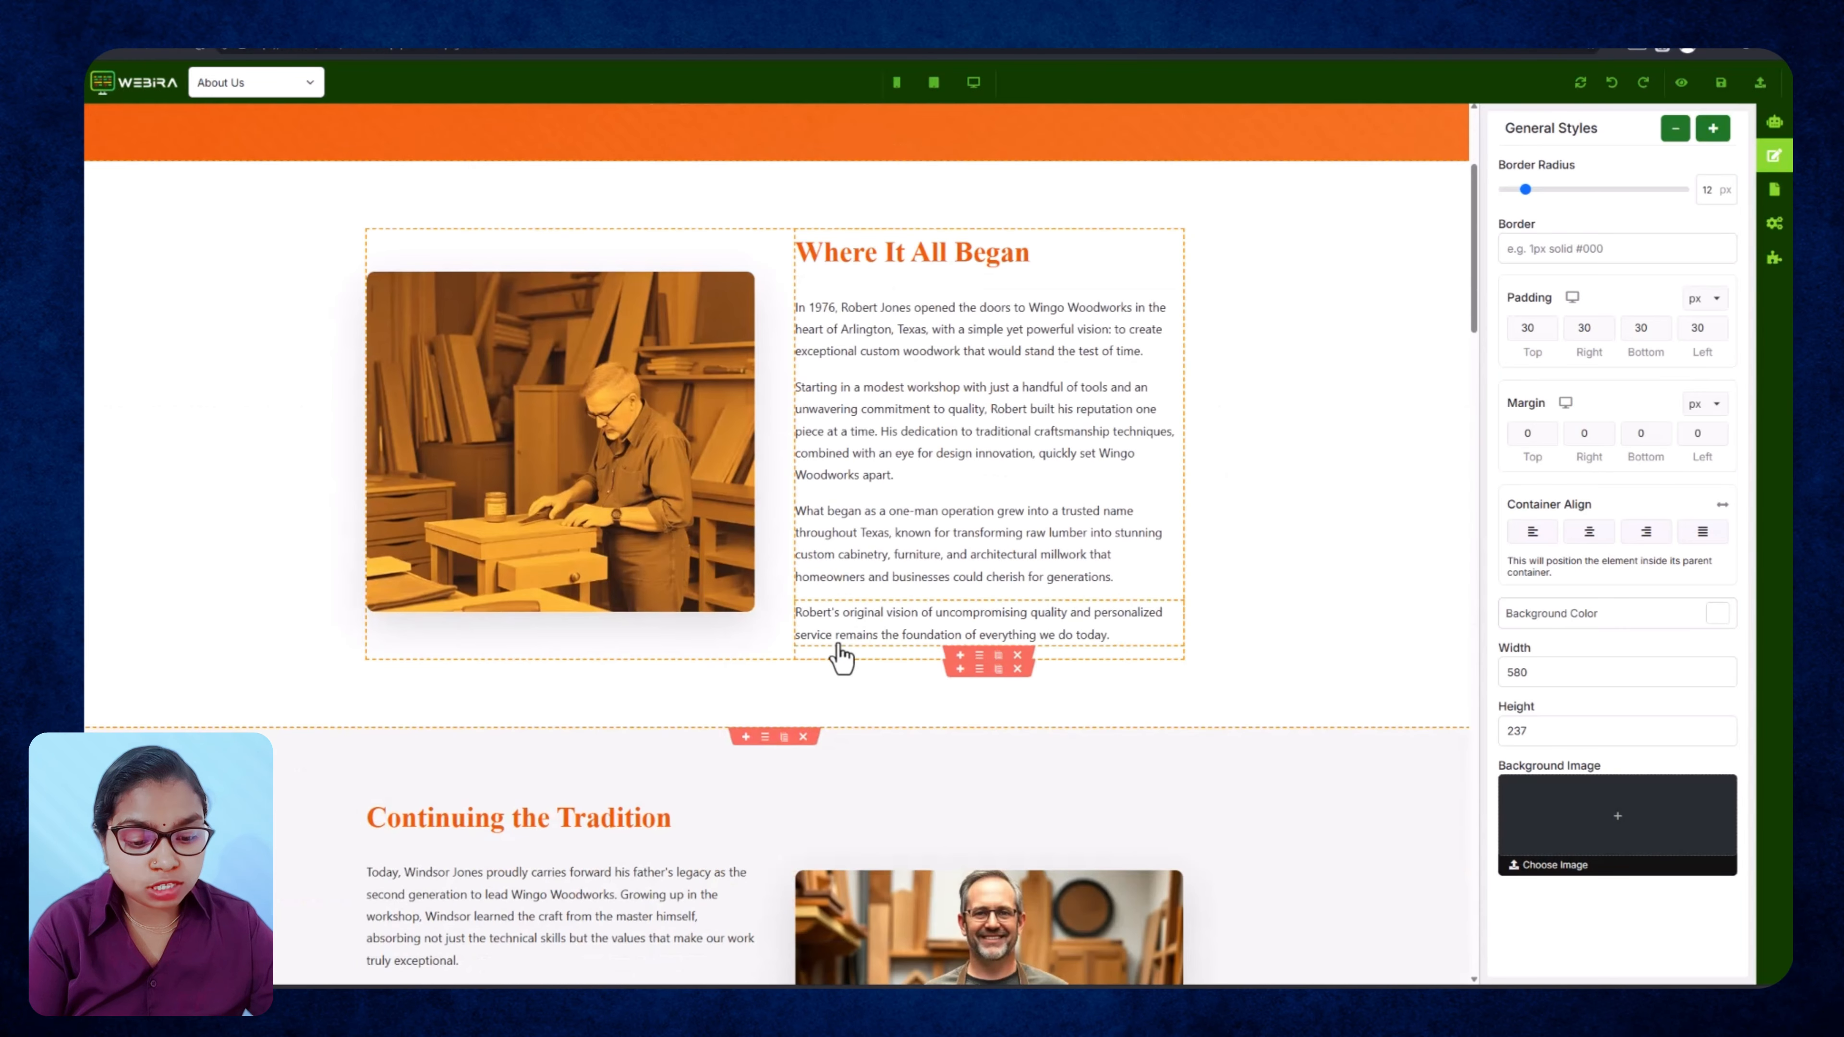
# Start an AI edit of the image beside Where It All Began, using the Flux Kontext Pro model.
pyautogui.scroll(6, 770, 647)
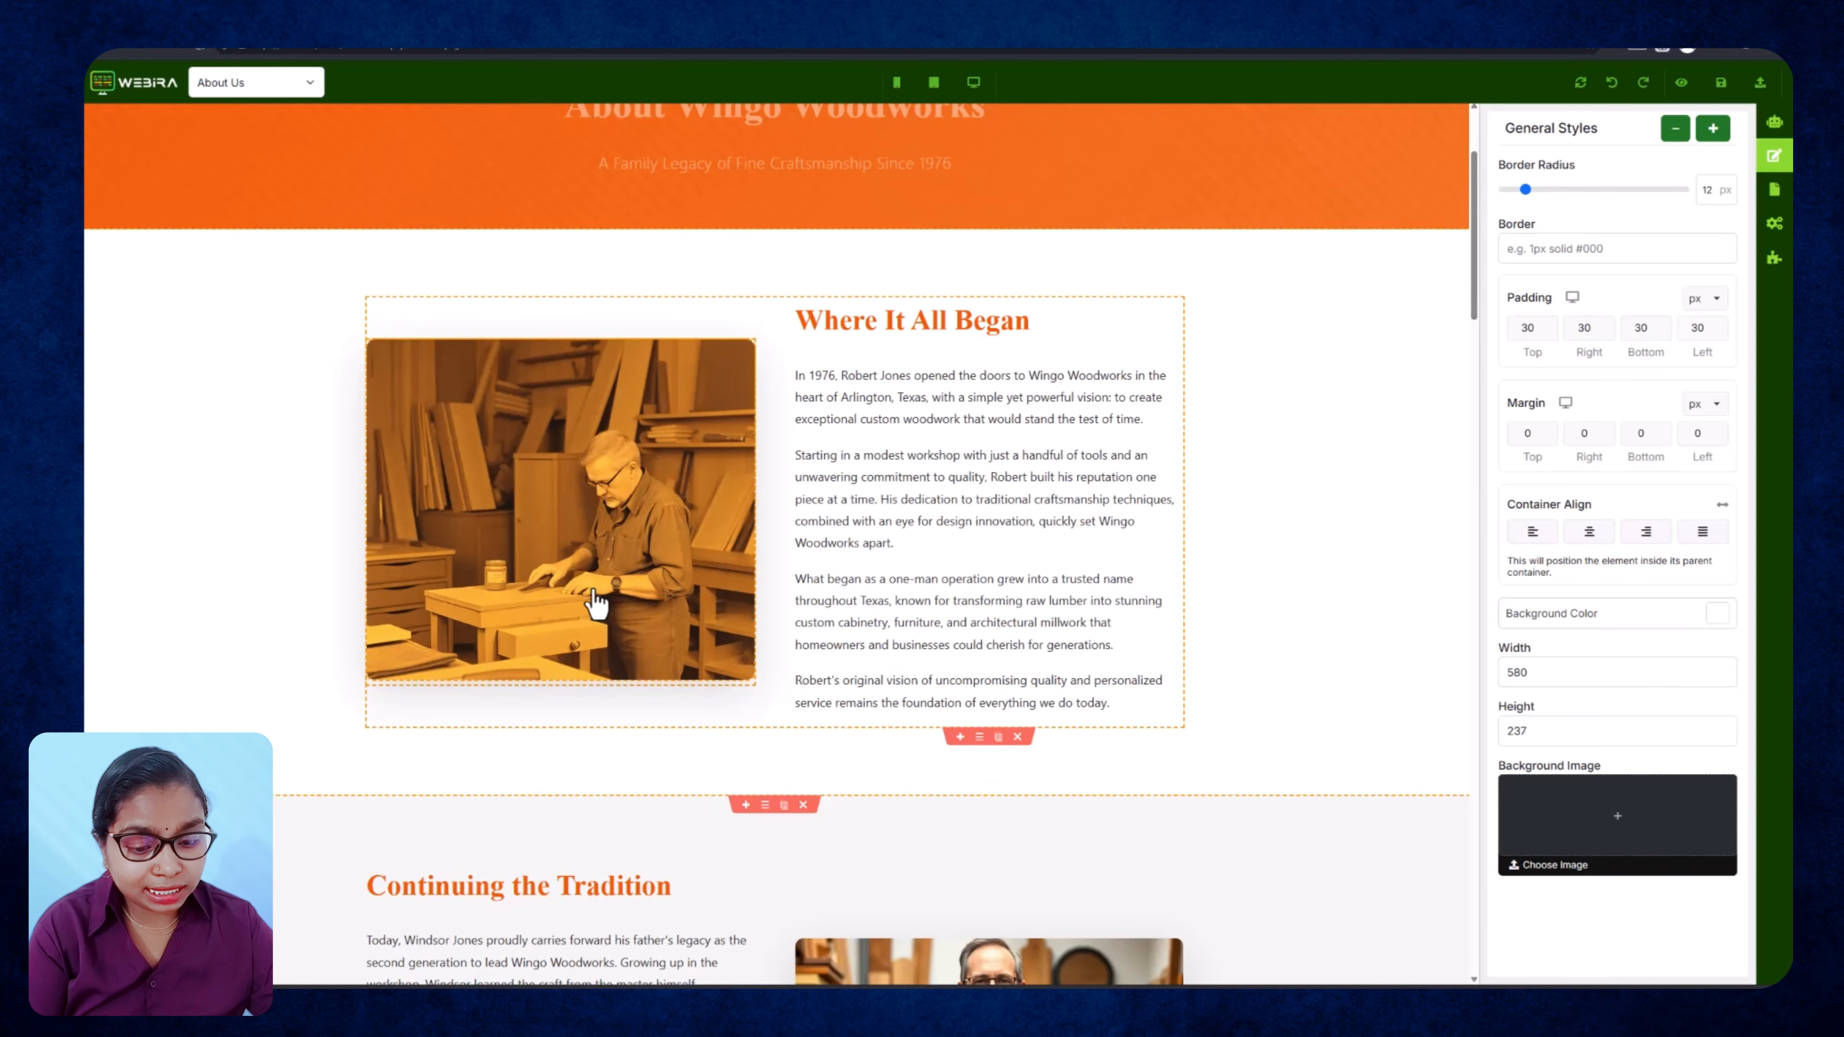
pyautogui.click(584, 445)
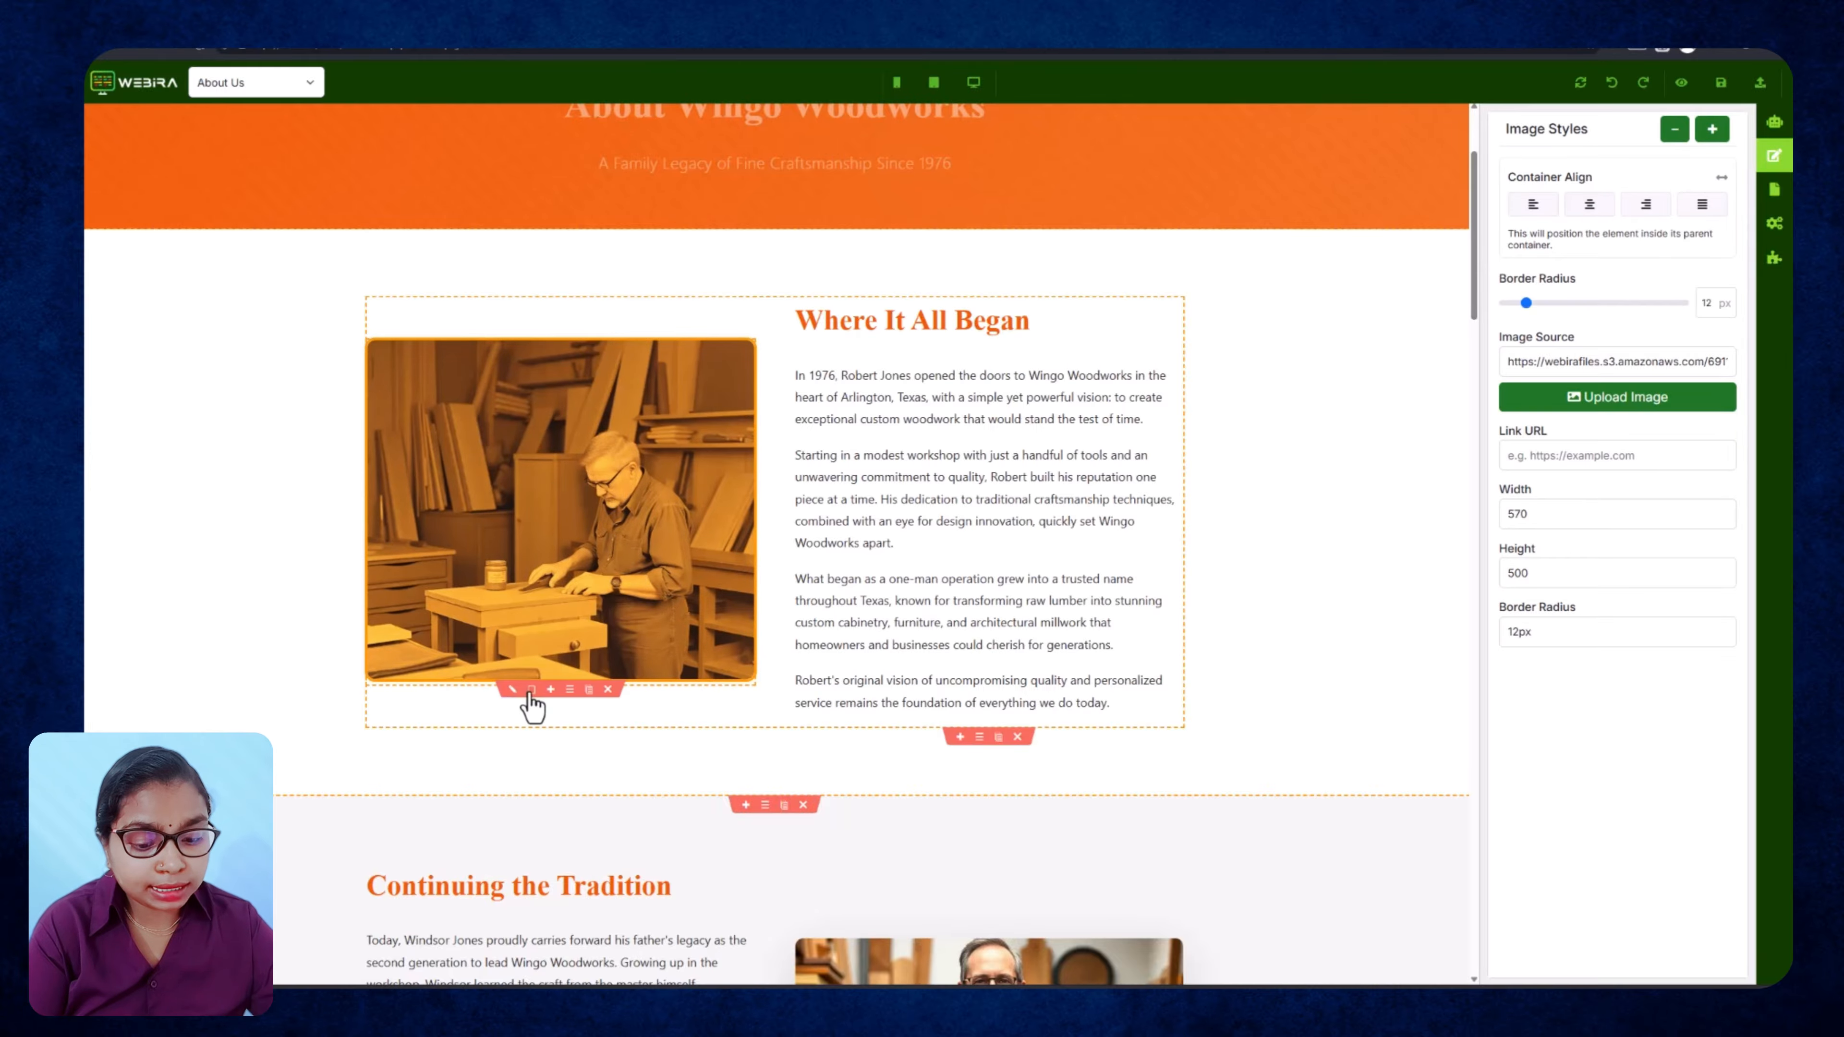
pyautogui.click(530, 694)
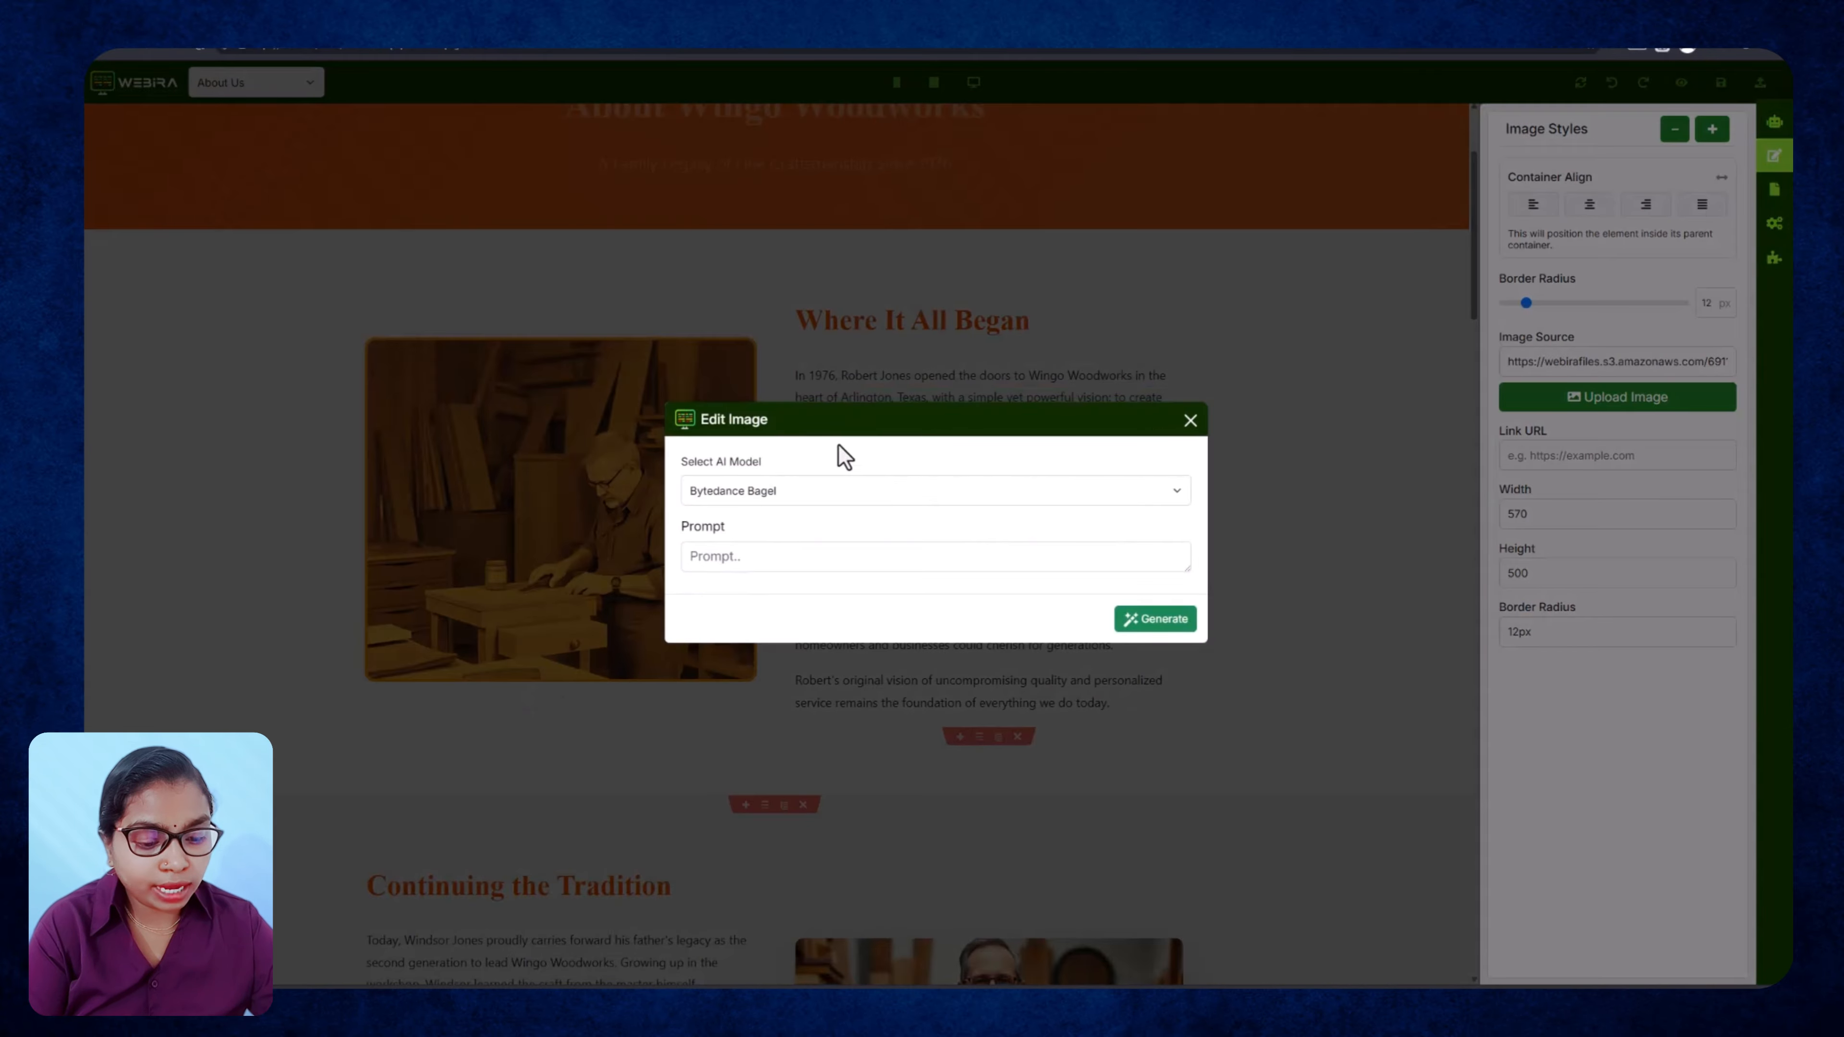
pyautogui.click(833, 493)
pyautogui.click(840, 497)
pyautogui.click(829, 490)
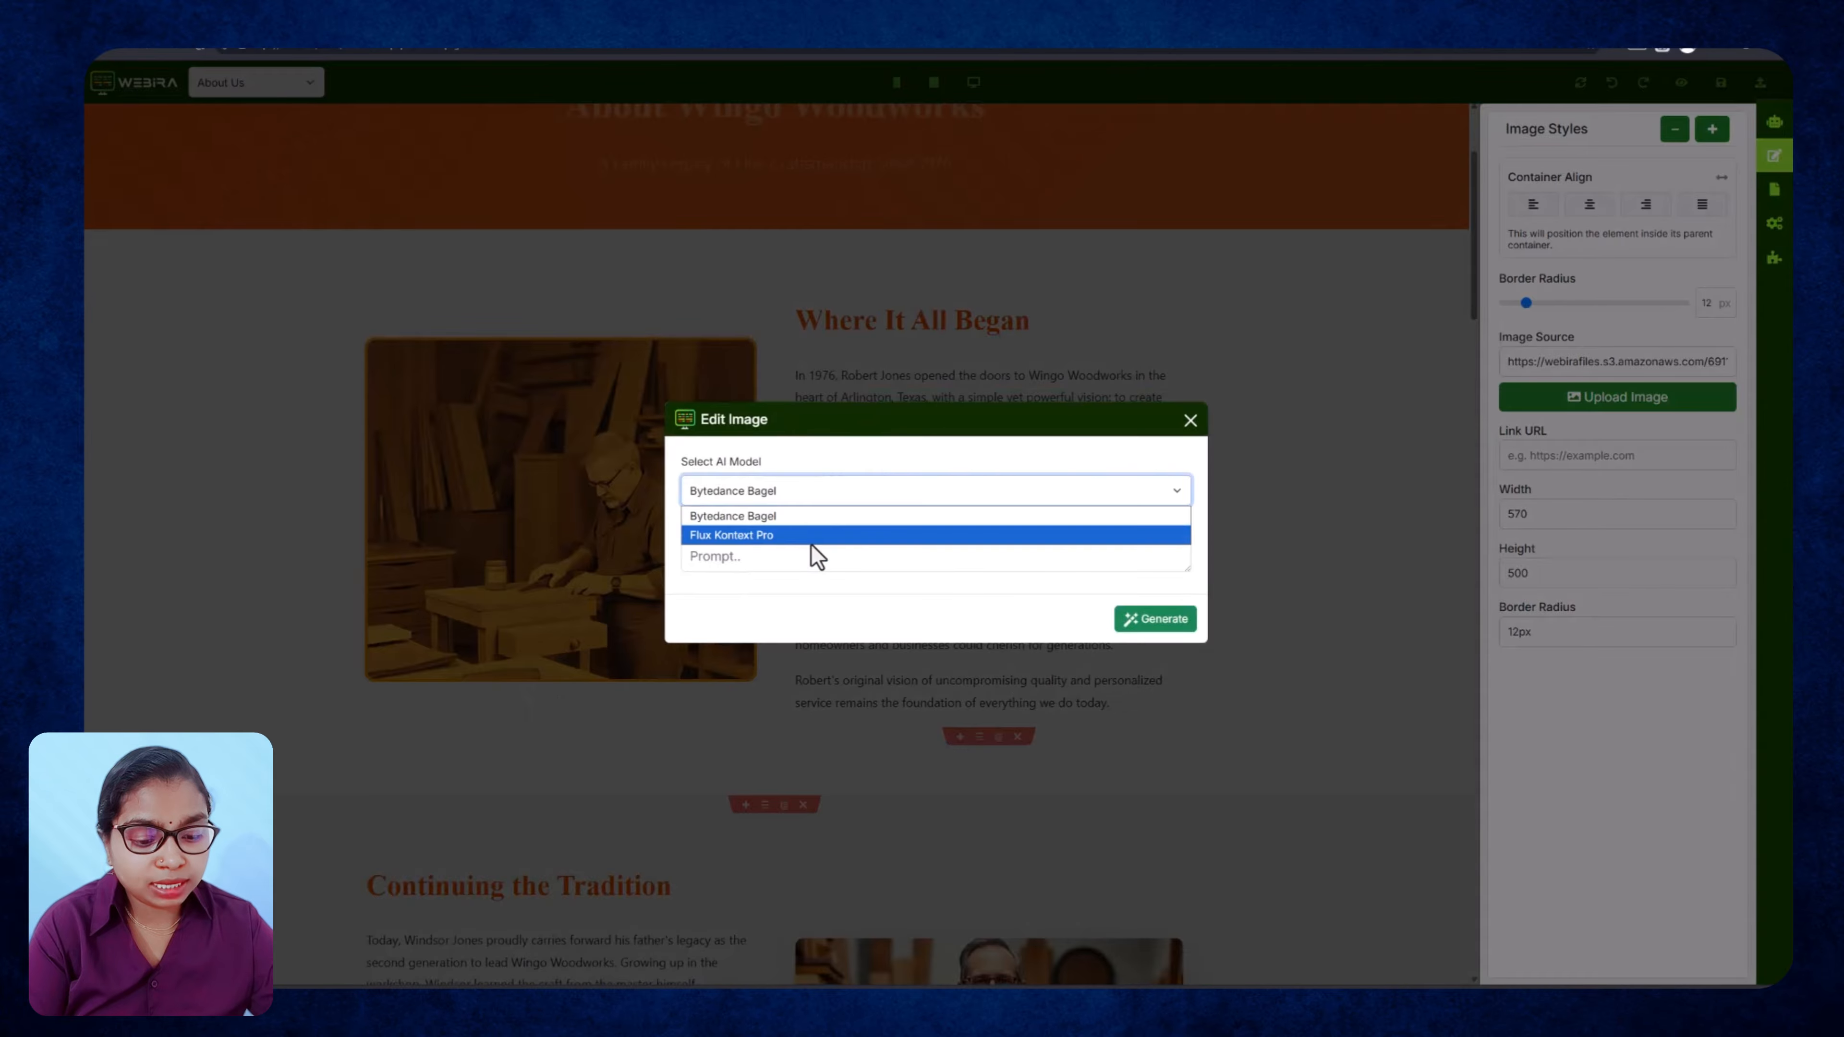
pyautogui.click(811, 542)
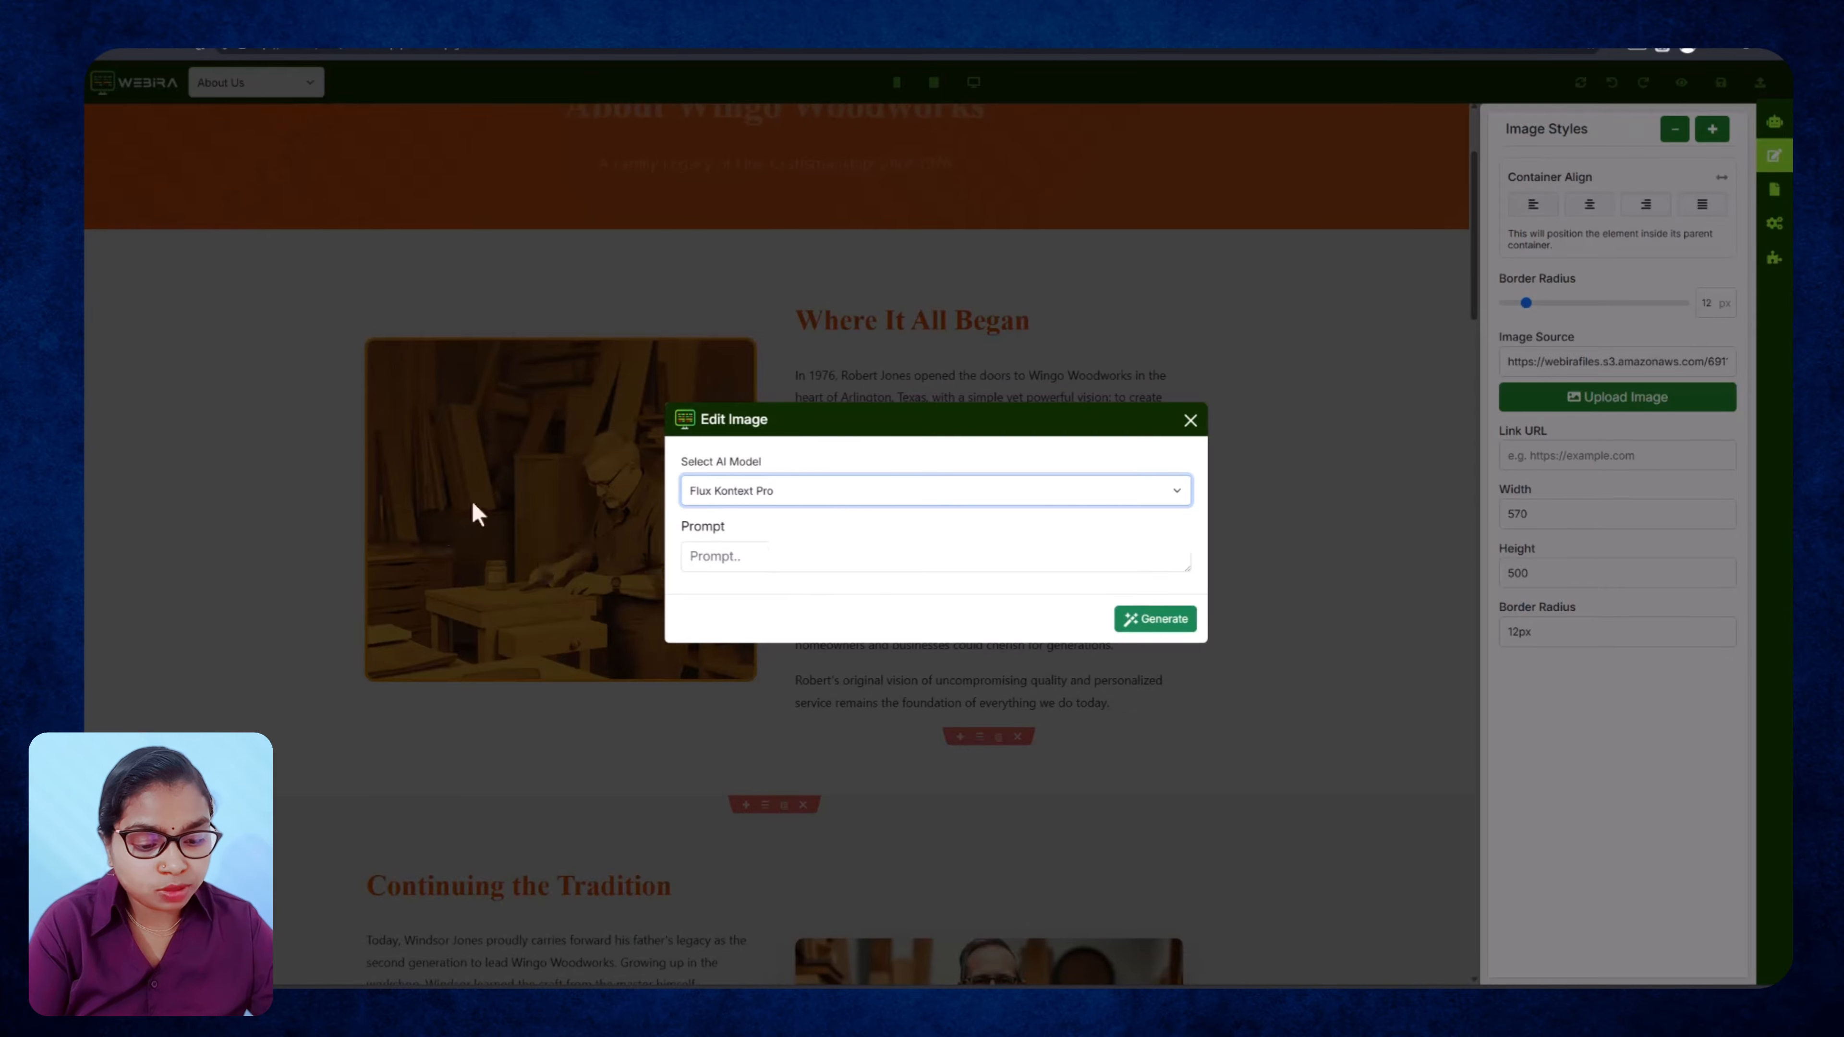
# Generate the edited image from the prompt "Make the person hold a pen. Also make him smile and look at the camera.".
pyautogui.click(747, 560)
pyautogui.write('Make the person hold a pen. Also make him smile and look at the viewer')
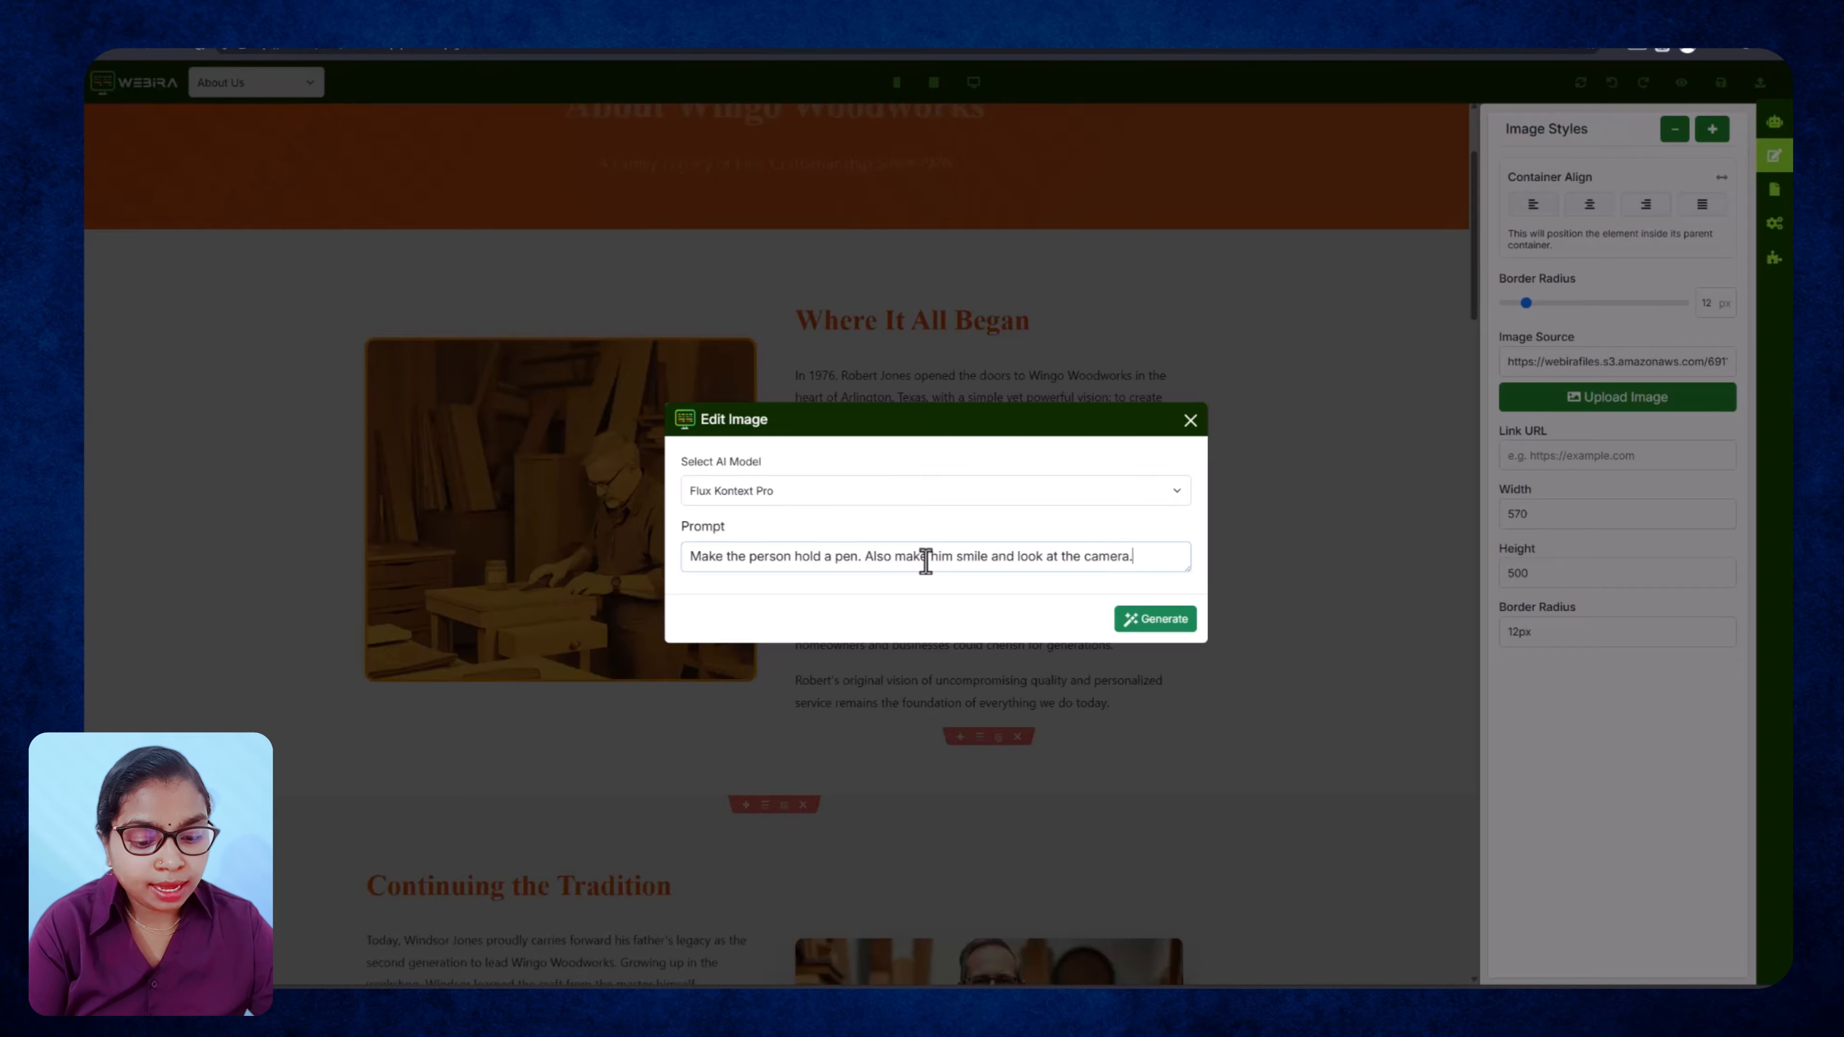
pyautogui.click(1169, 619)
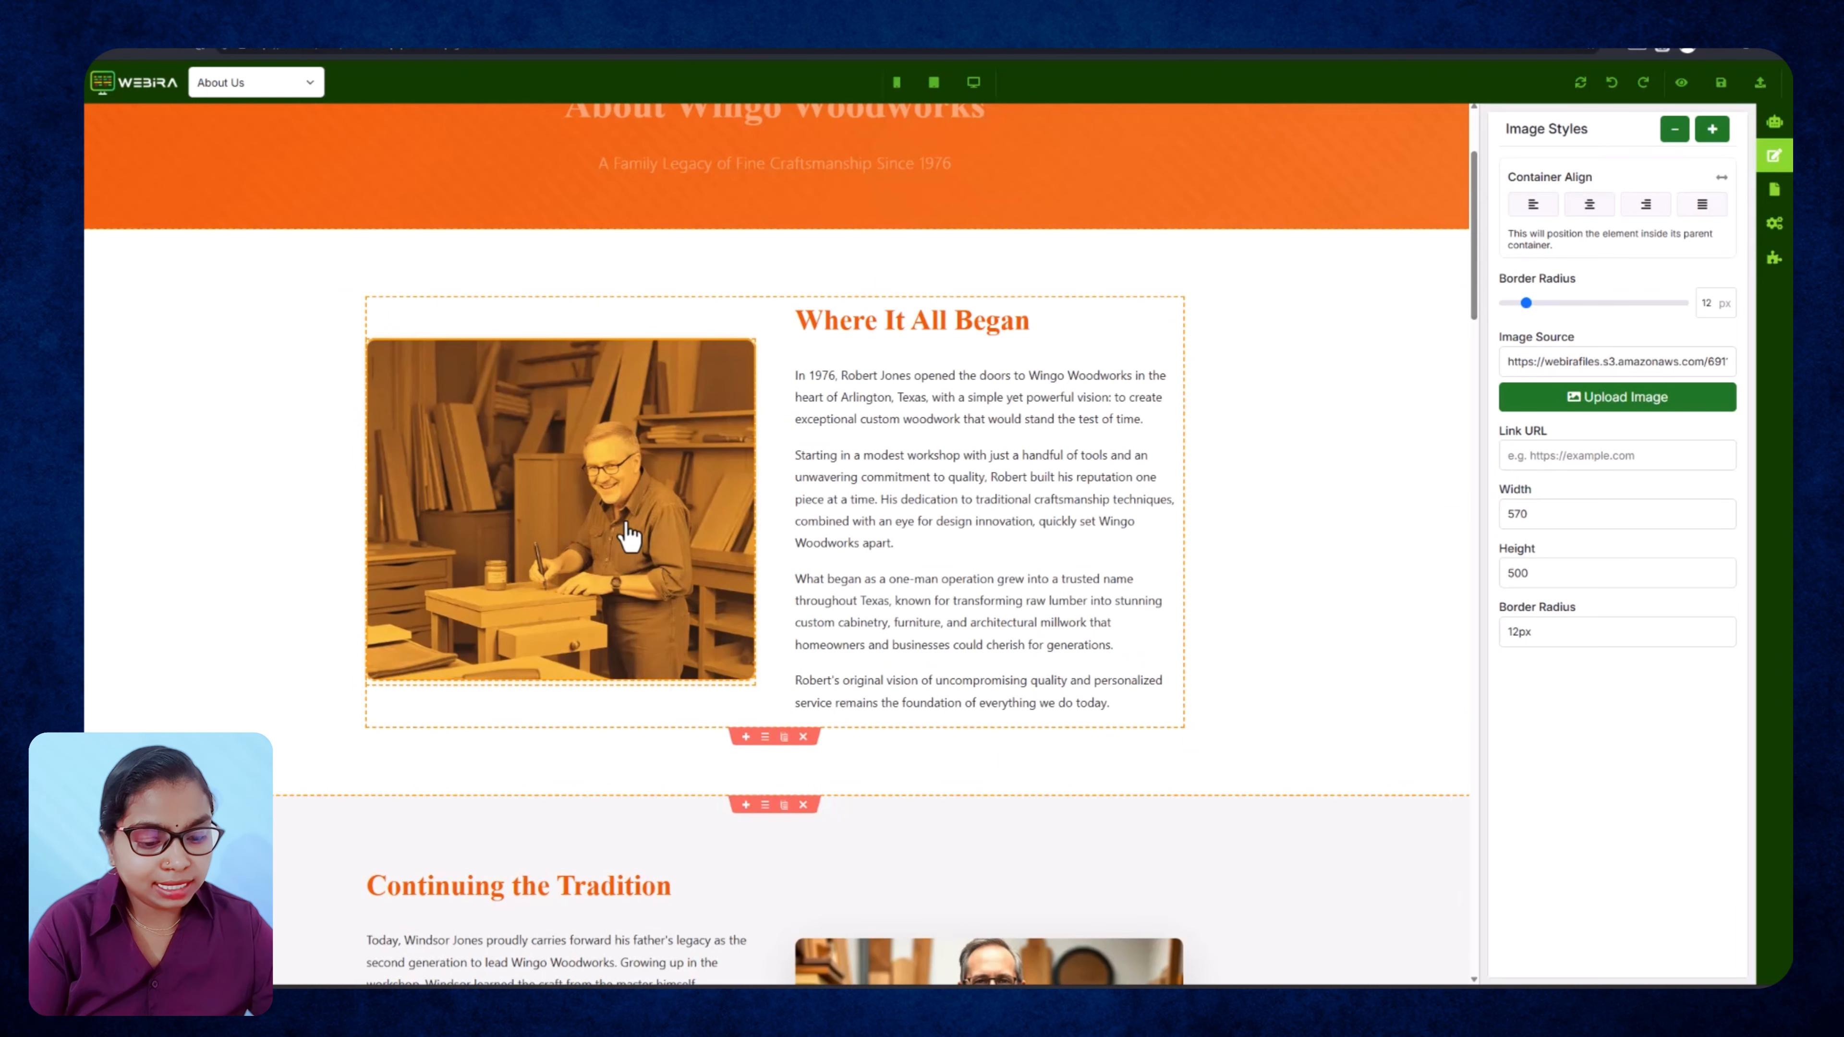
# Start creating a new AI image for the Where It All Began section, using the Ideogram model.
pyautogui.click(626, 524)
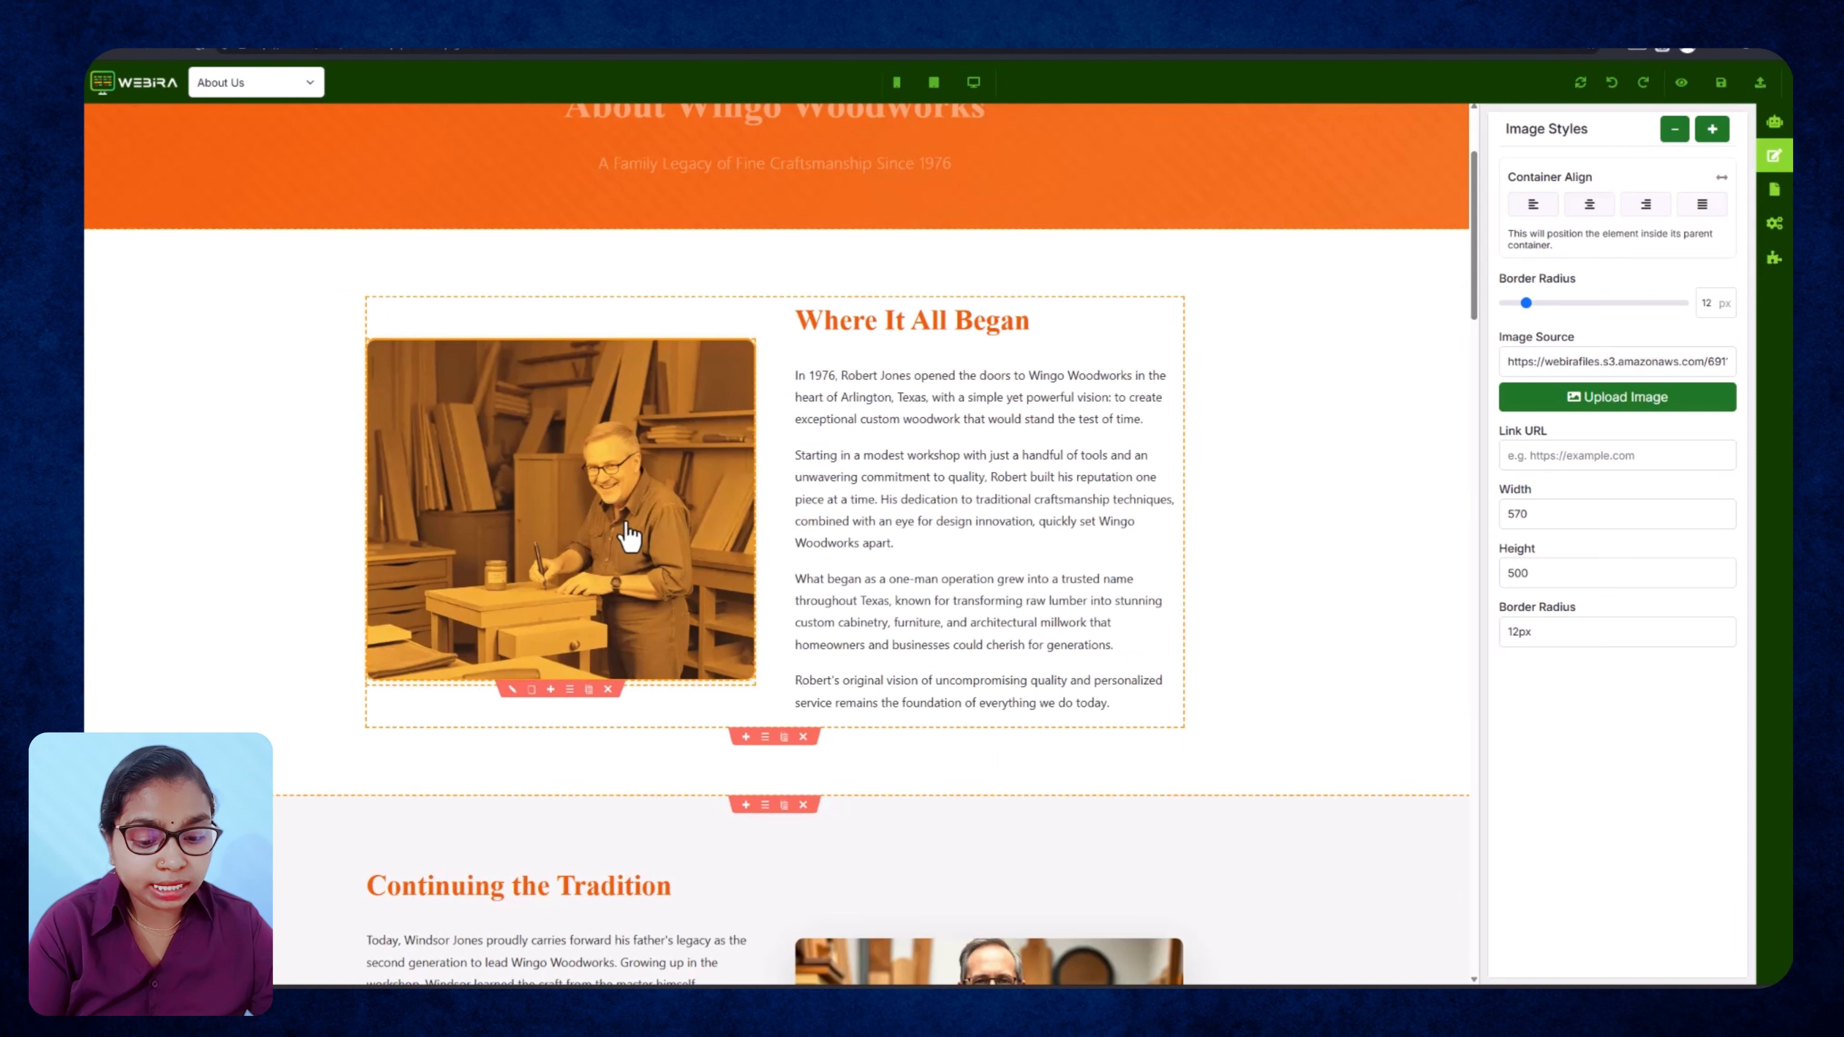
pyautogui.click(514, 690)
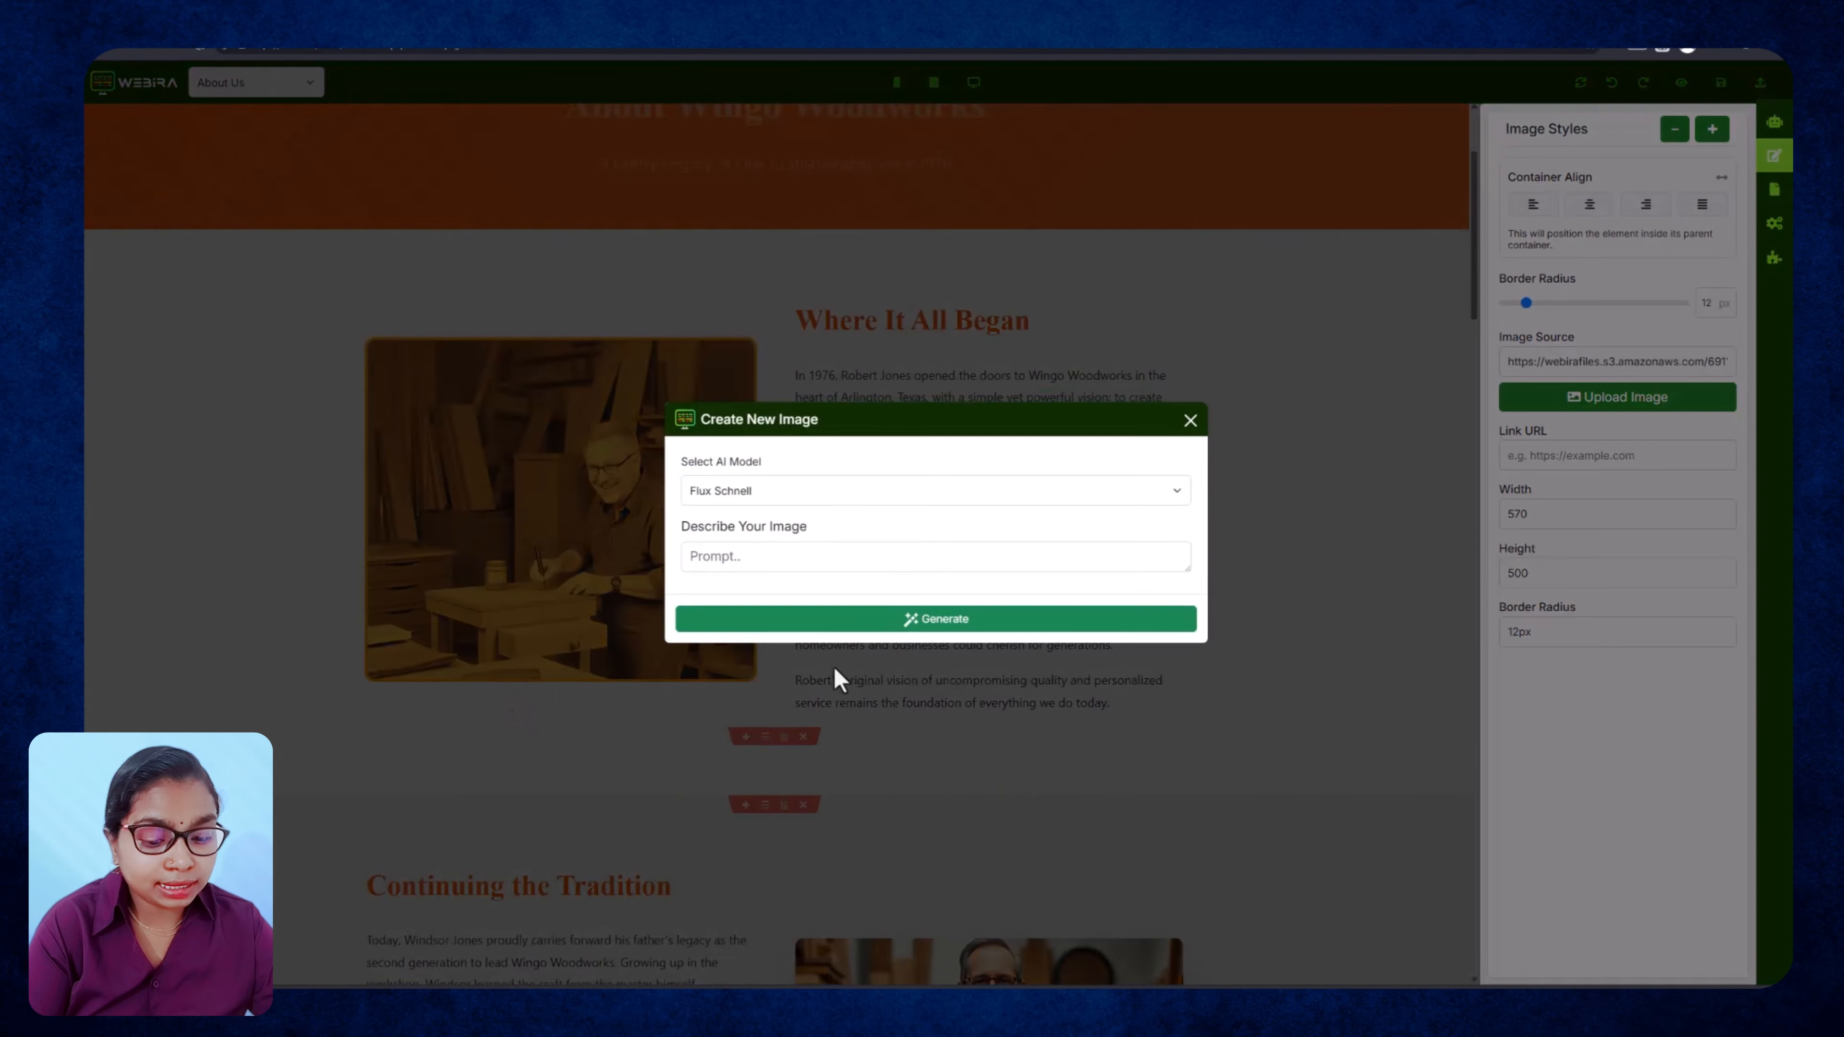
pyautogui.click(837, 494)
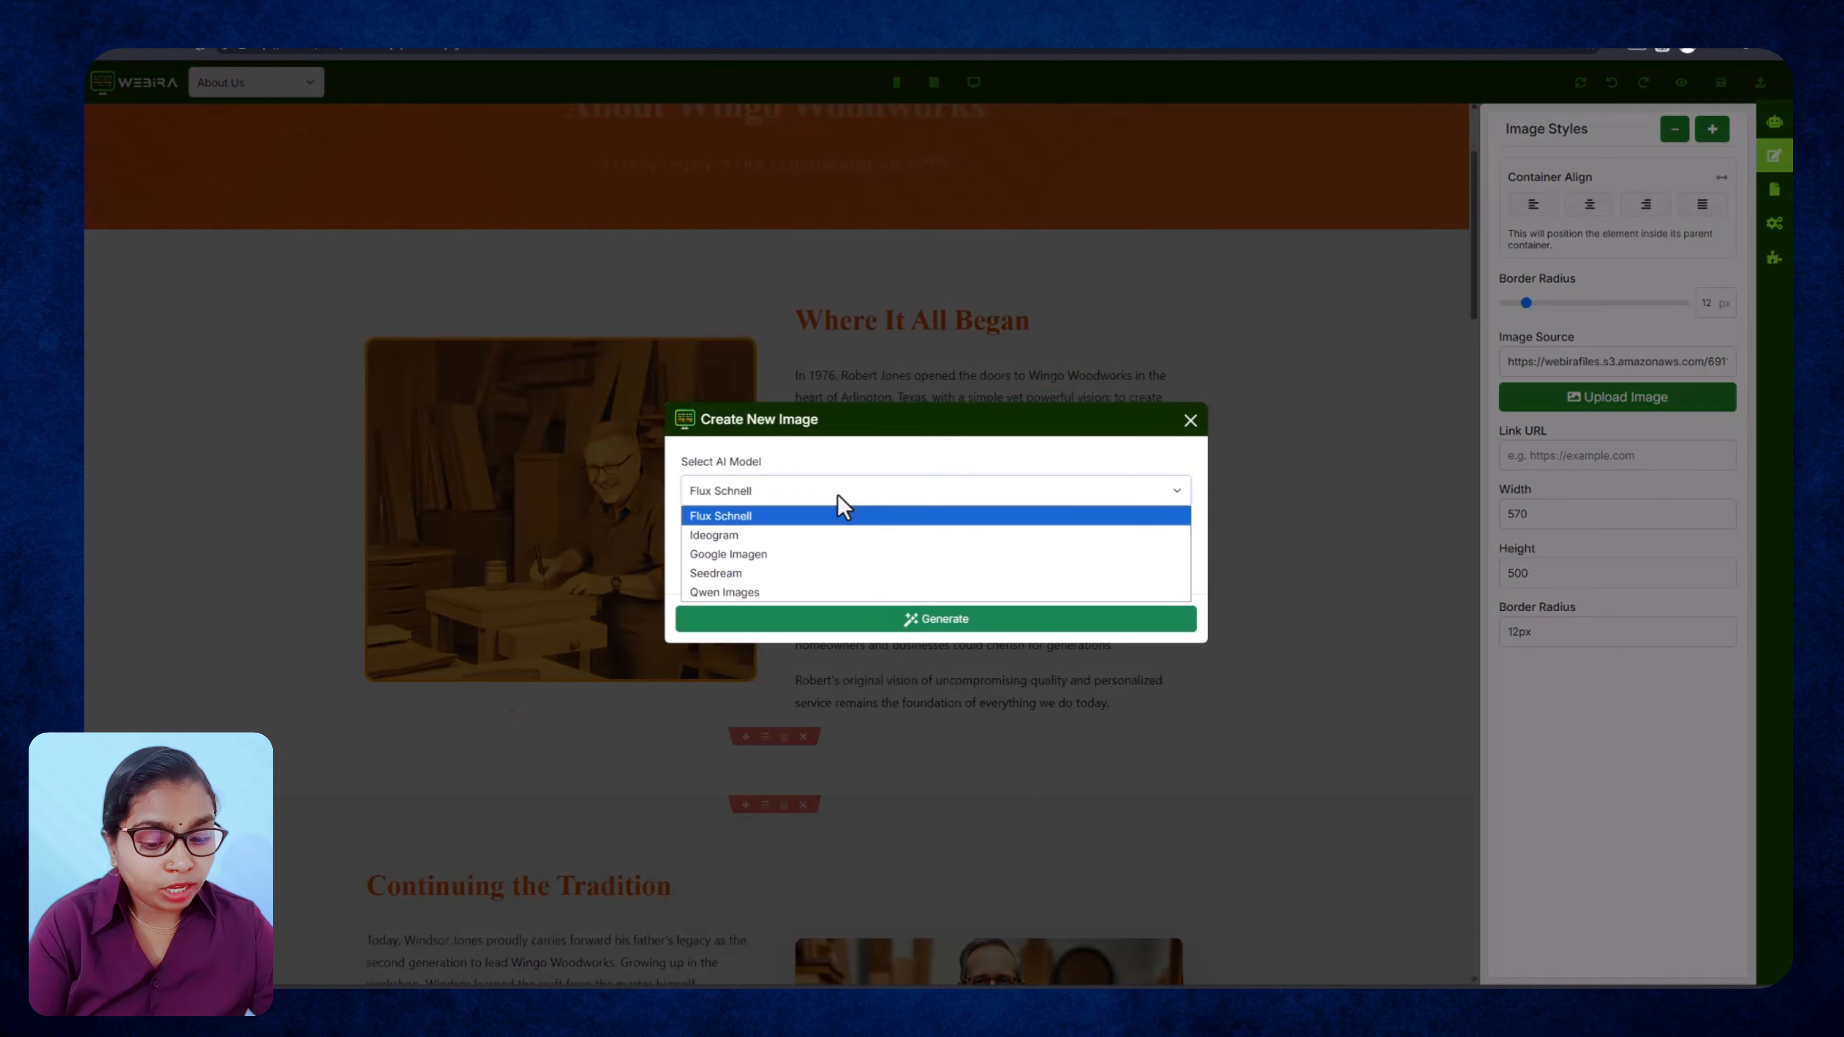
pyautogui.click(841, 536)
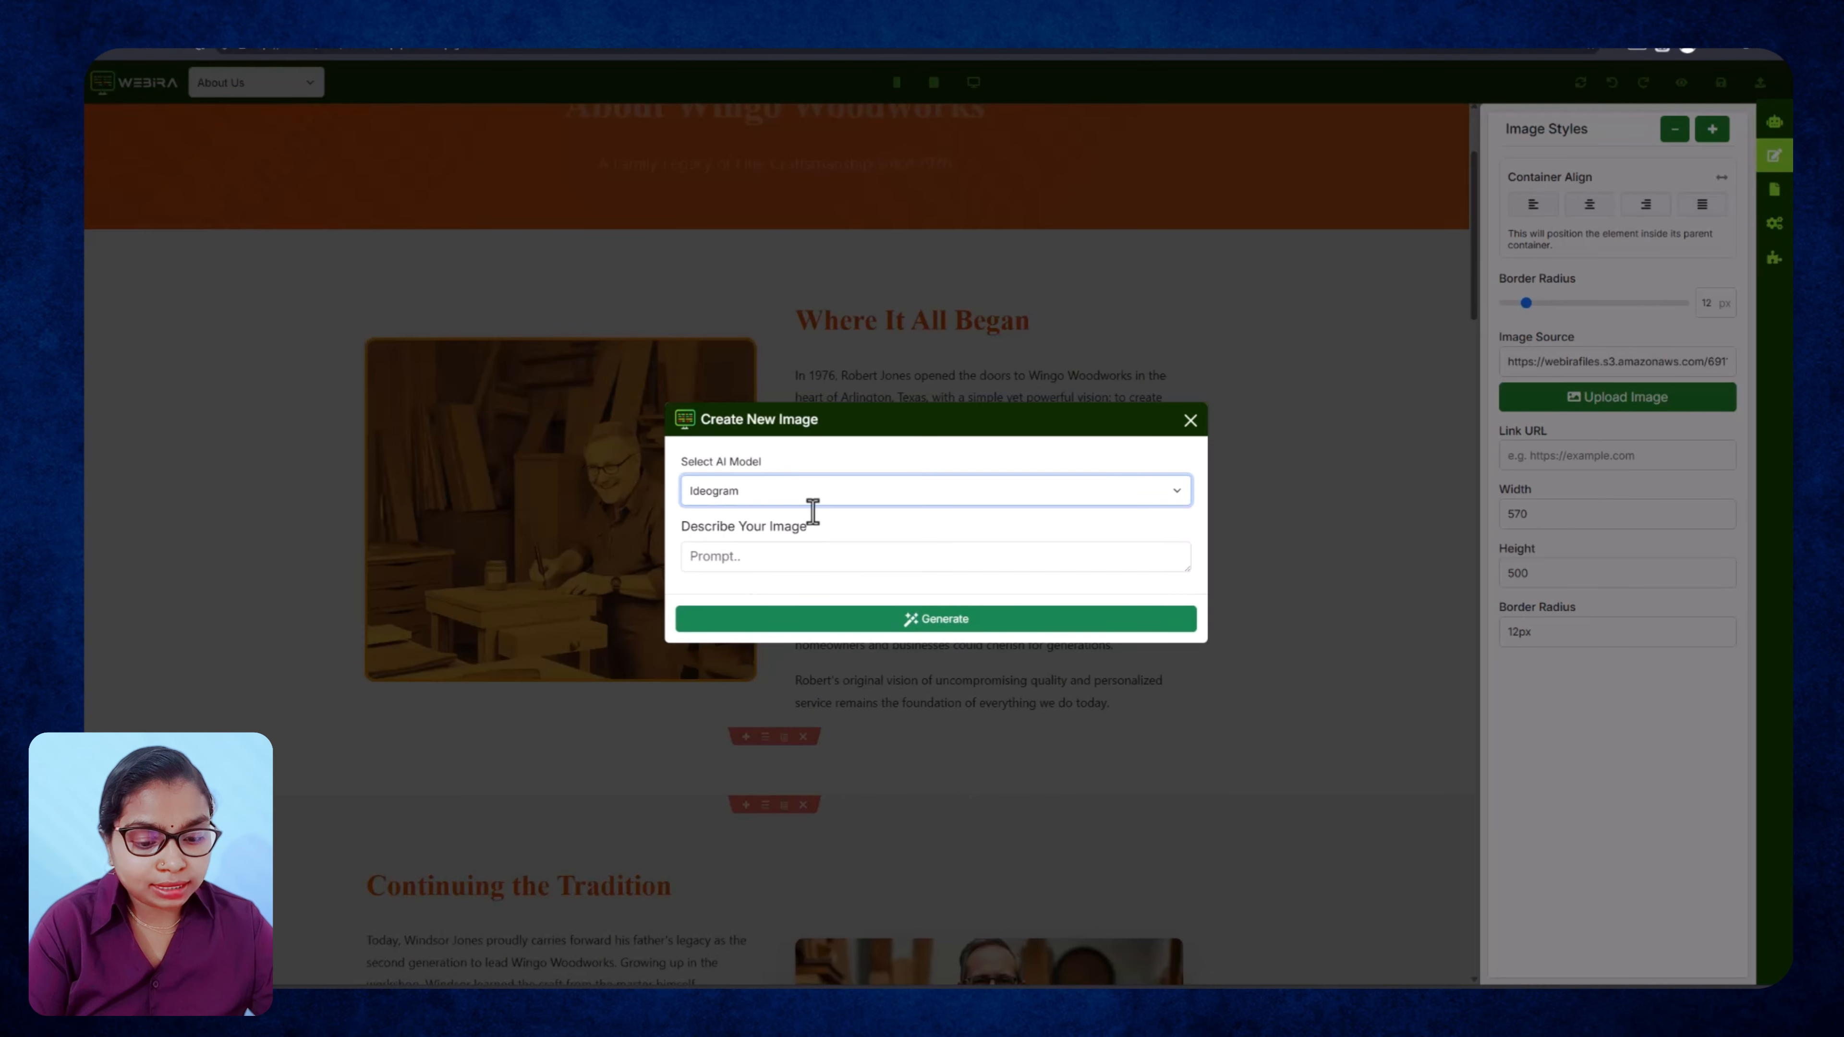
pyautogui.click(842, 500)
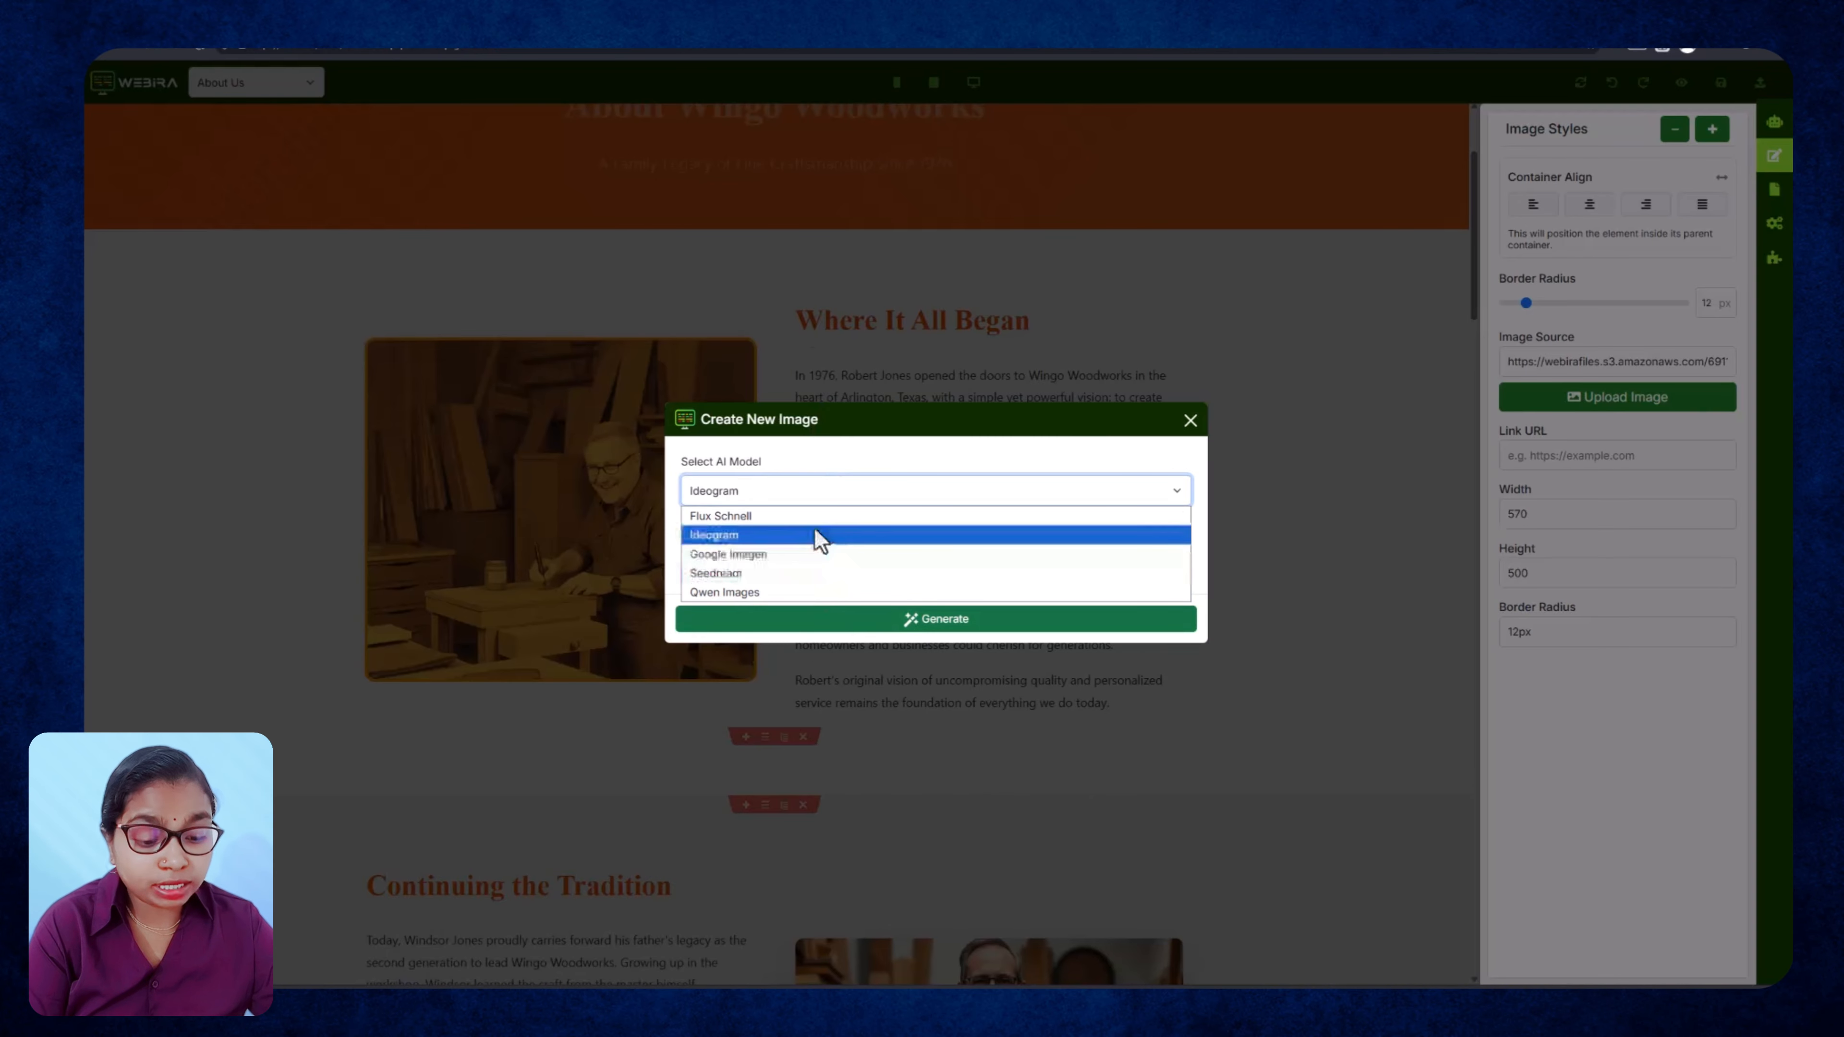
pyautogui.click(814, 536)
# Generate the new image from the prompt "Create a realistic of a 65 year old man in his carpentry workshop. He's making a fine oak table.".
pyautogui.click(757, 561)
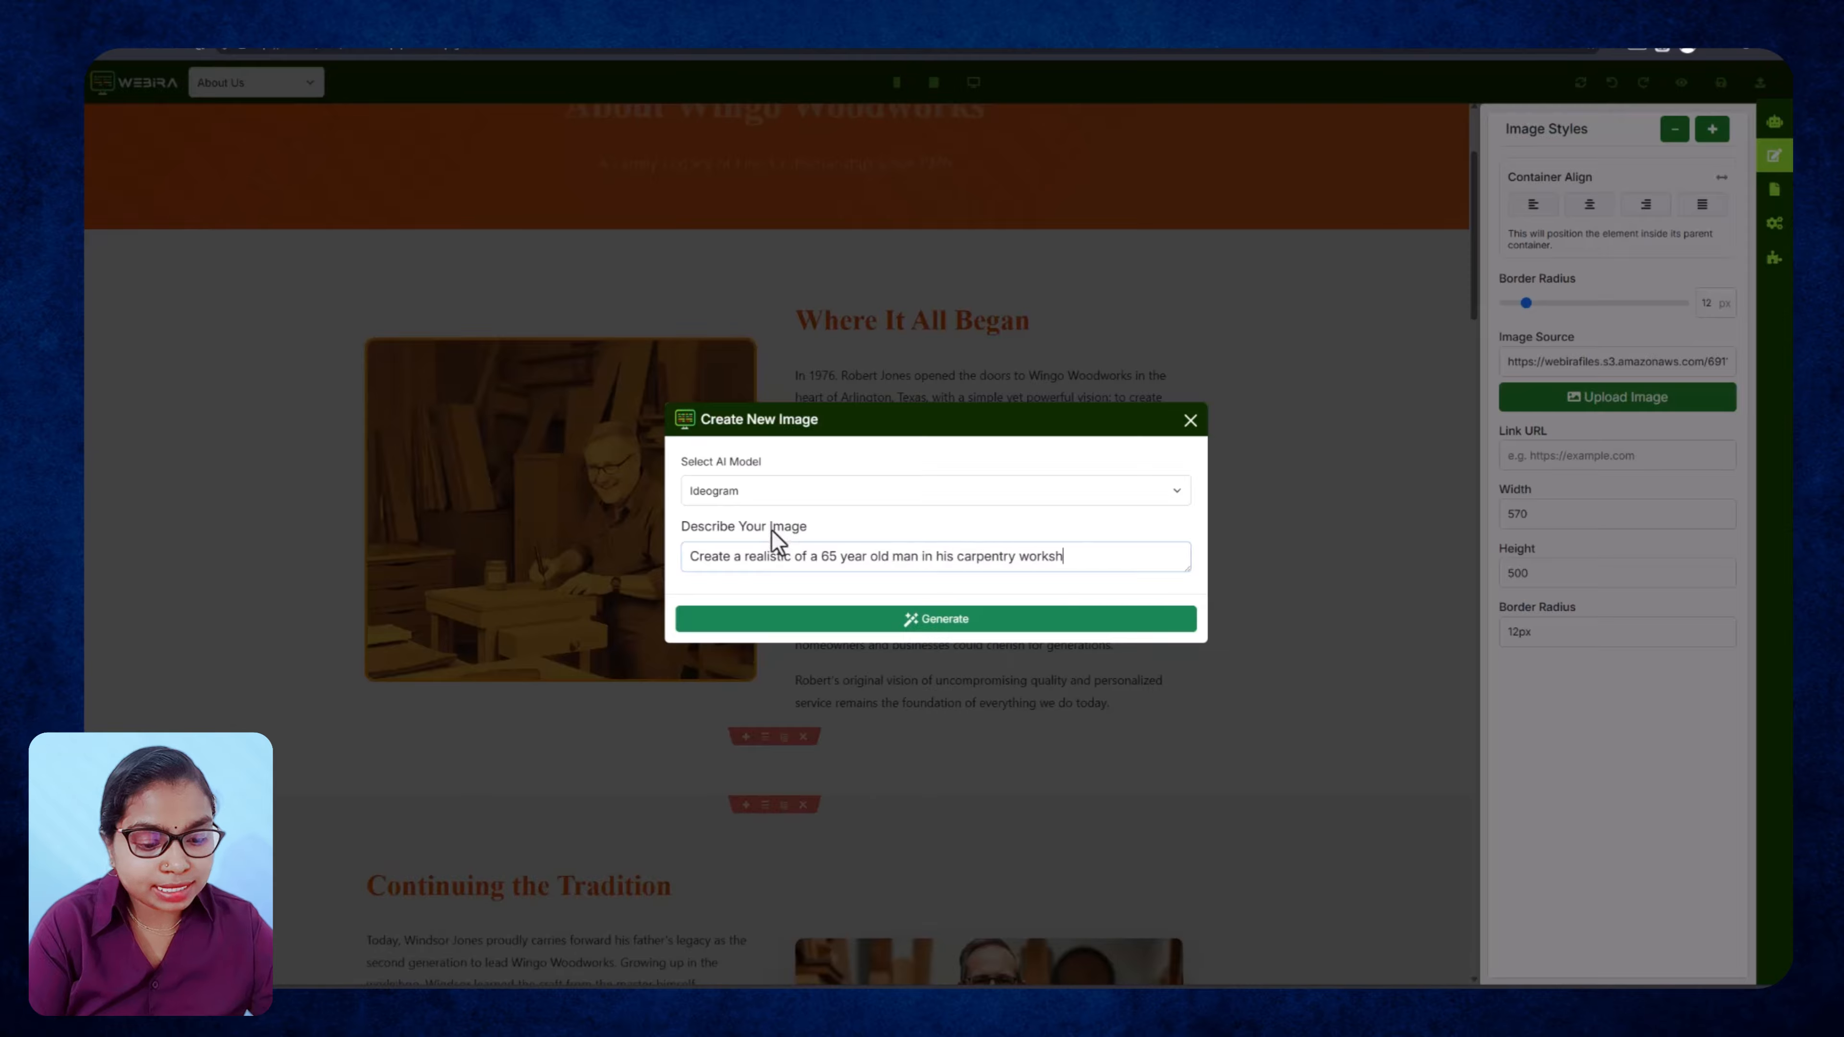
pyautogui.write('fine sea')
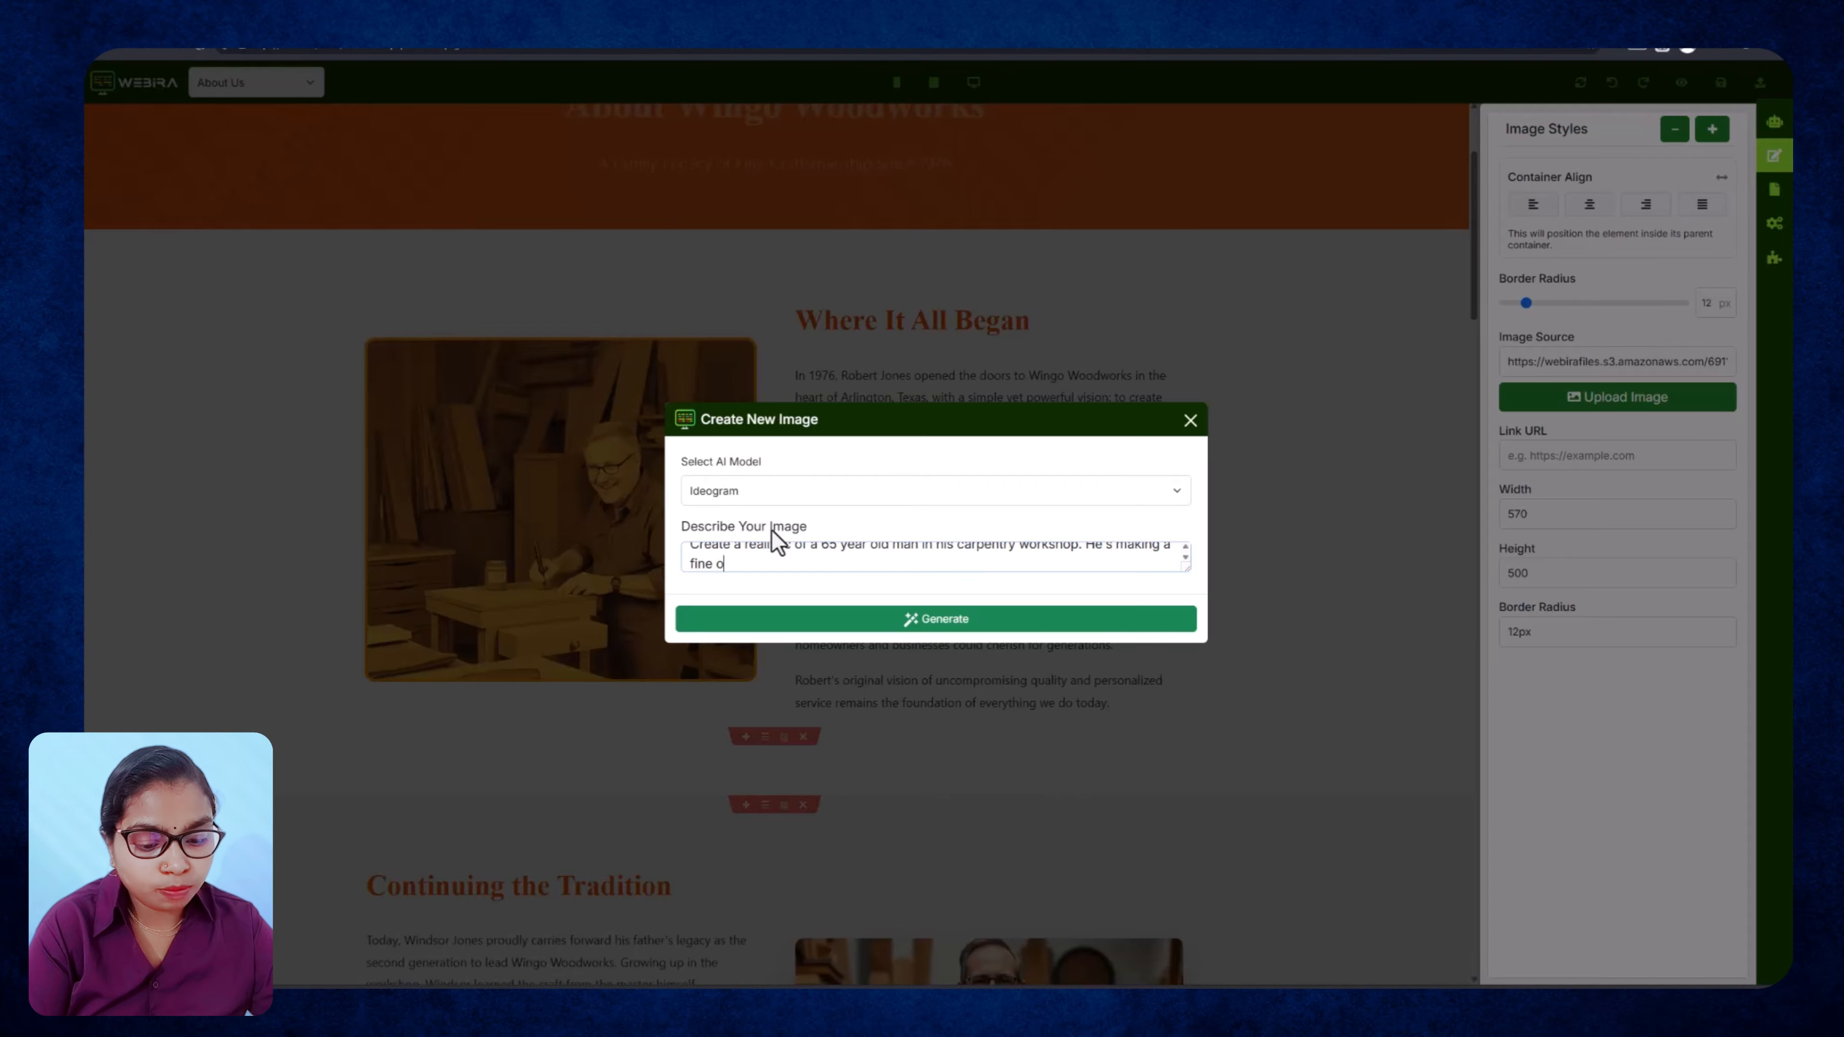
pyautogui.write('ak table.')
pyautogui.click(993, 624)
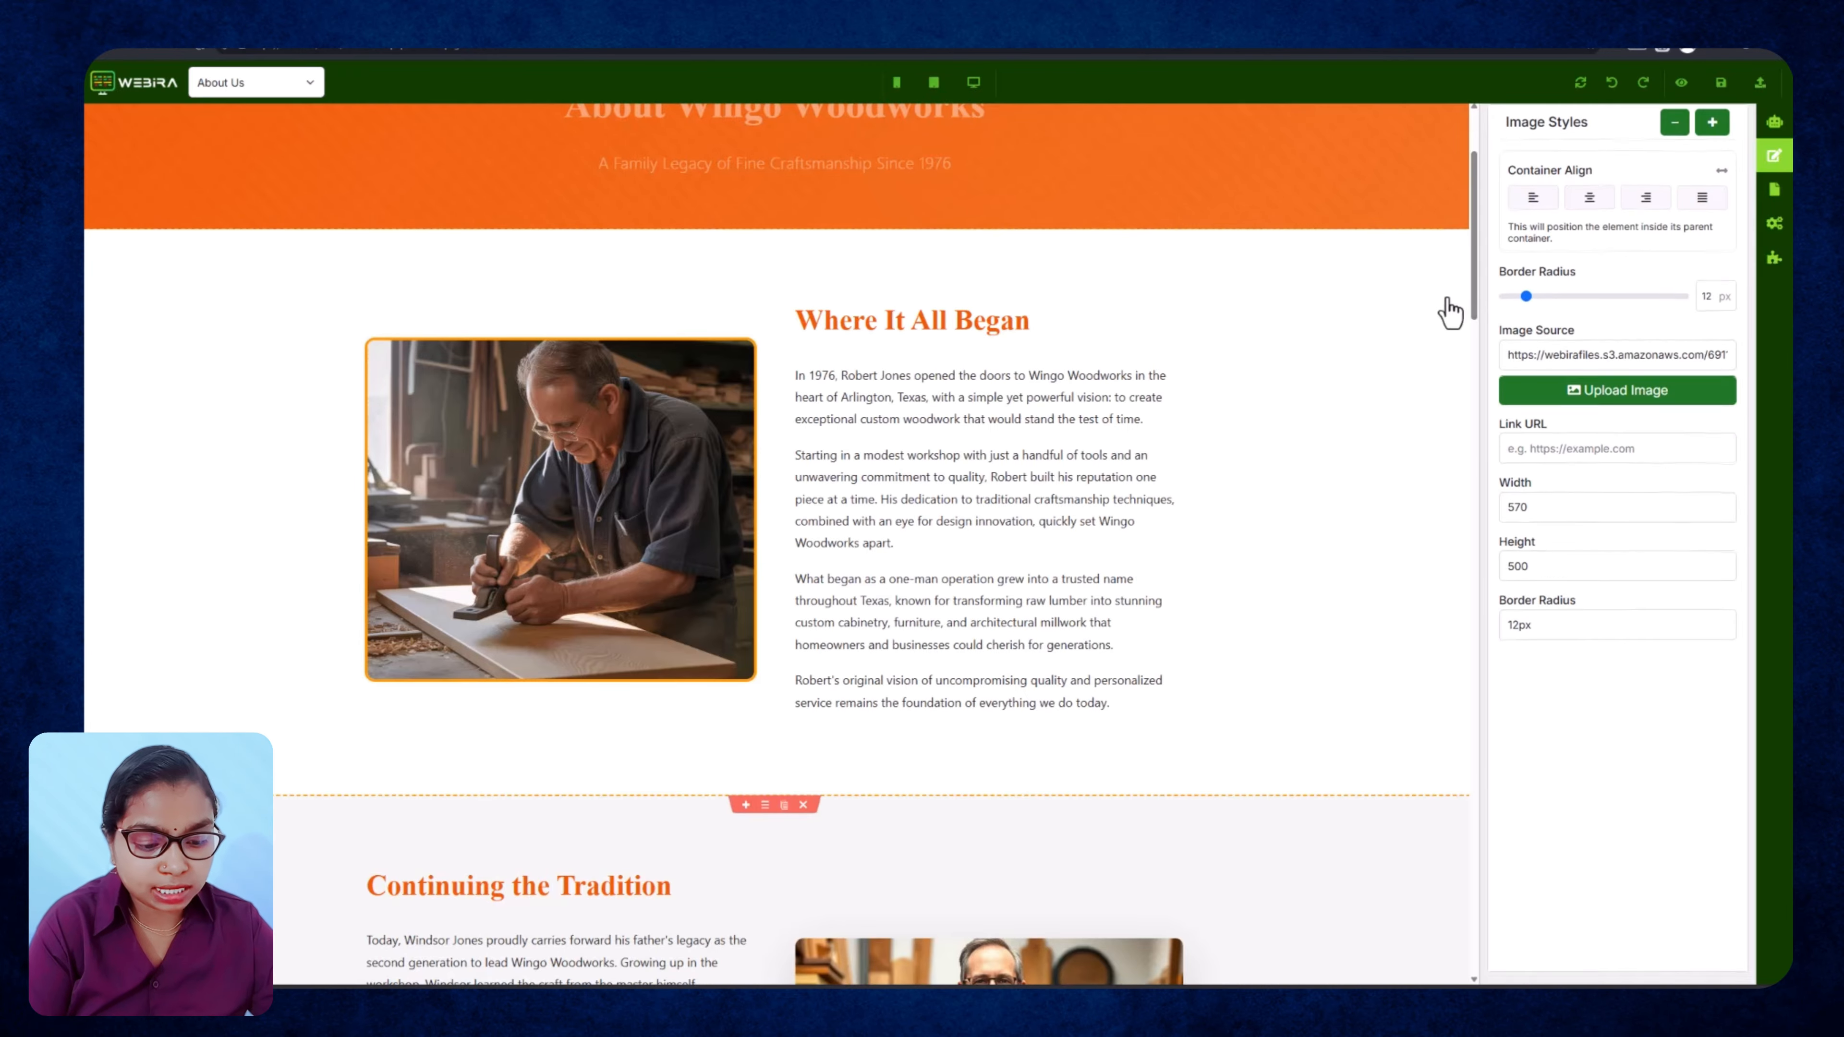
# Select the whole Master Craftsmen section on the About Us page and open the AI assistant for it.
pyautogui.scroll(-15, 988, 502)
pyautogui.scroll(-10, 804, 581)
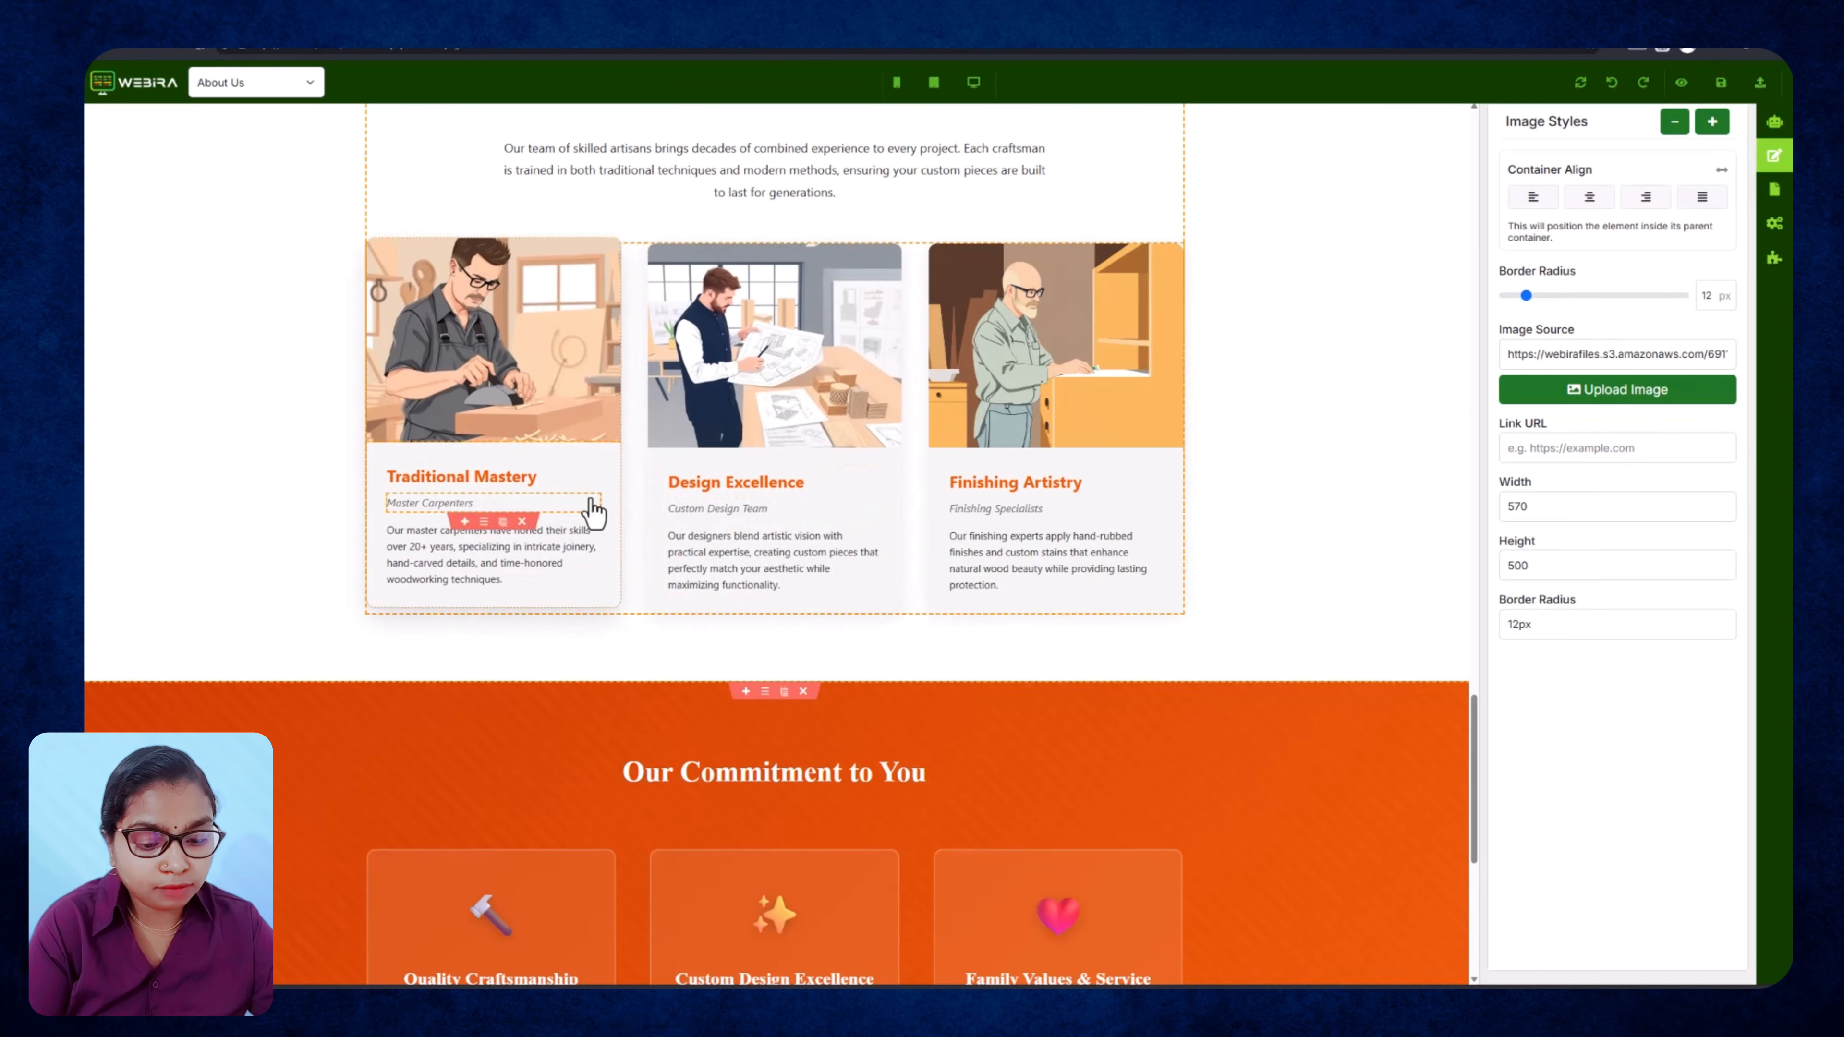
pyautogui.scroll(4, 893, 642)
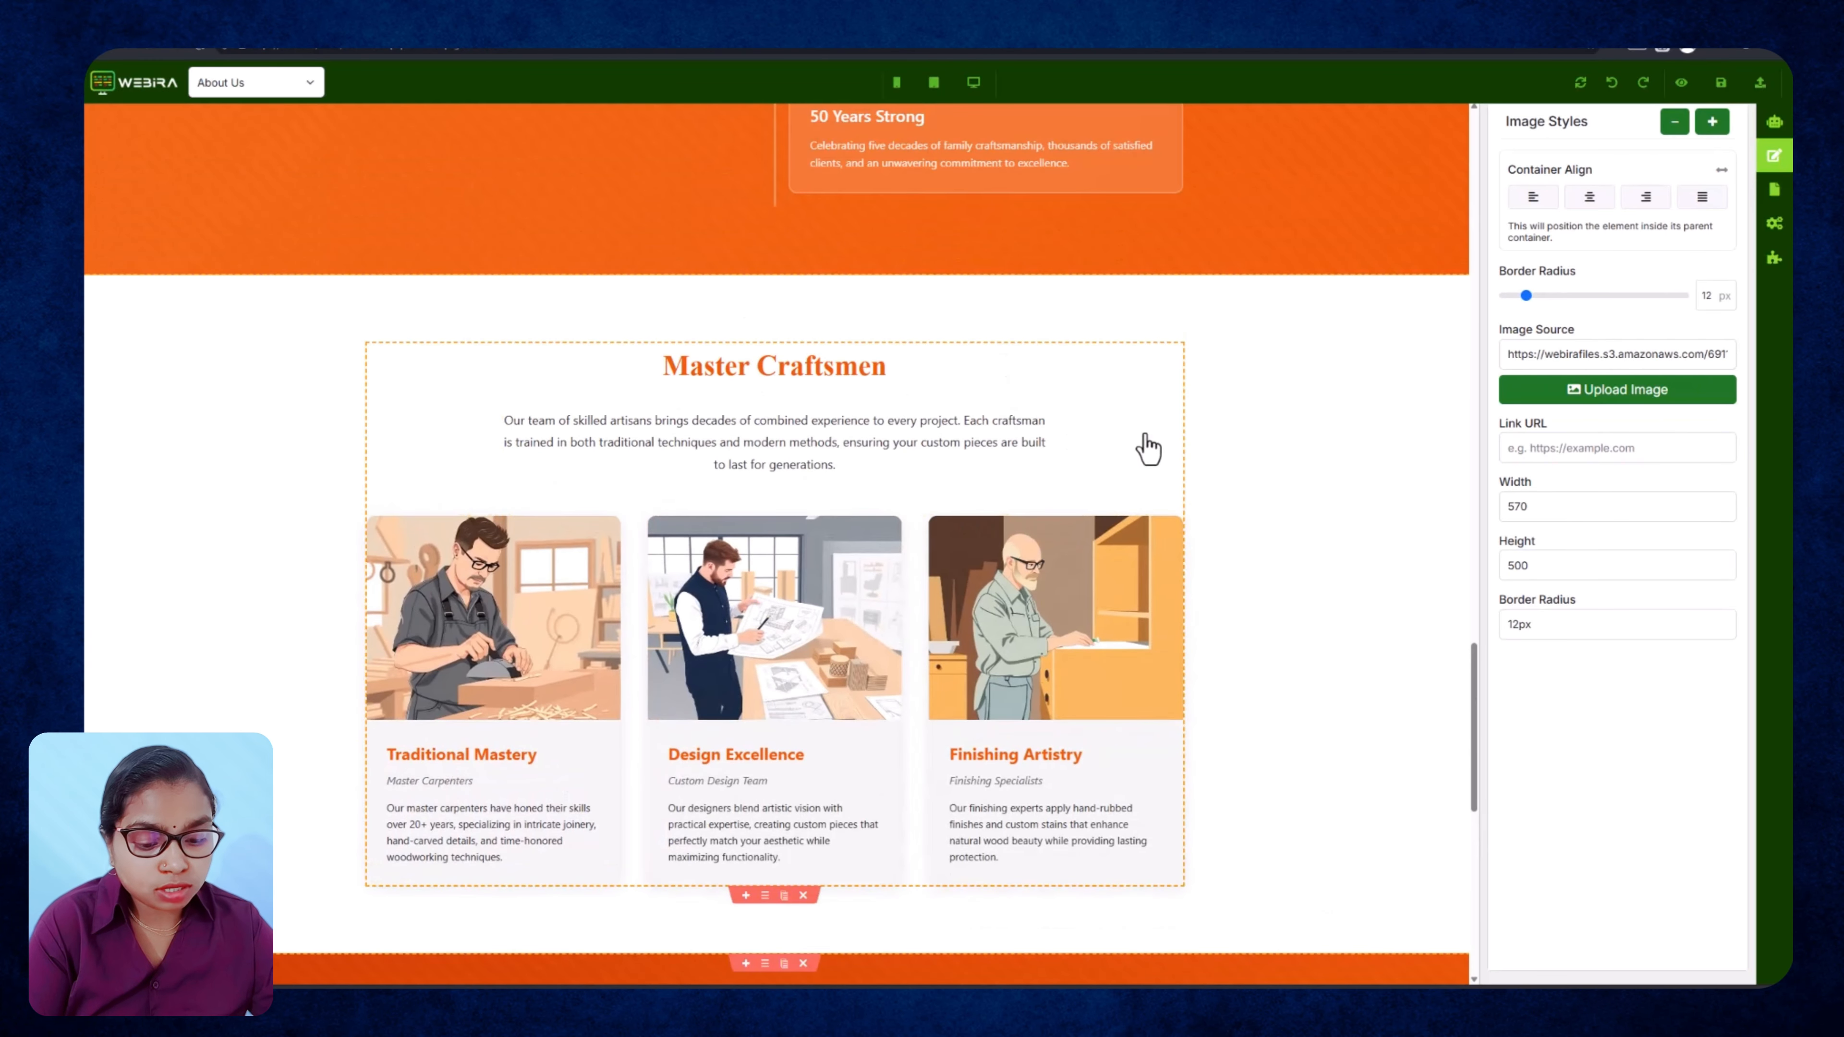
pyautogui.click(1185, 460)
pyautogui.click(1183, 459)
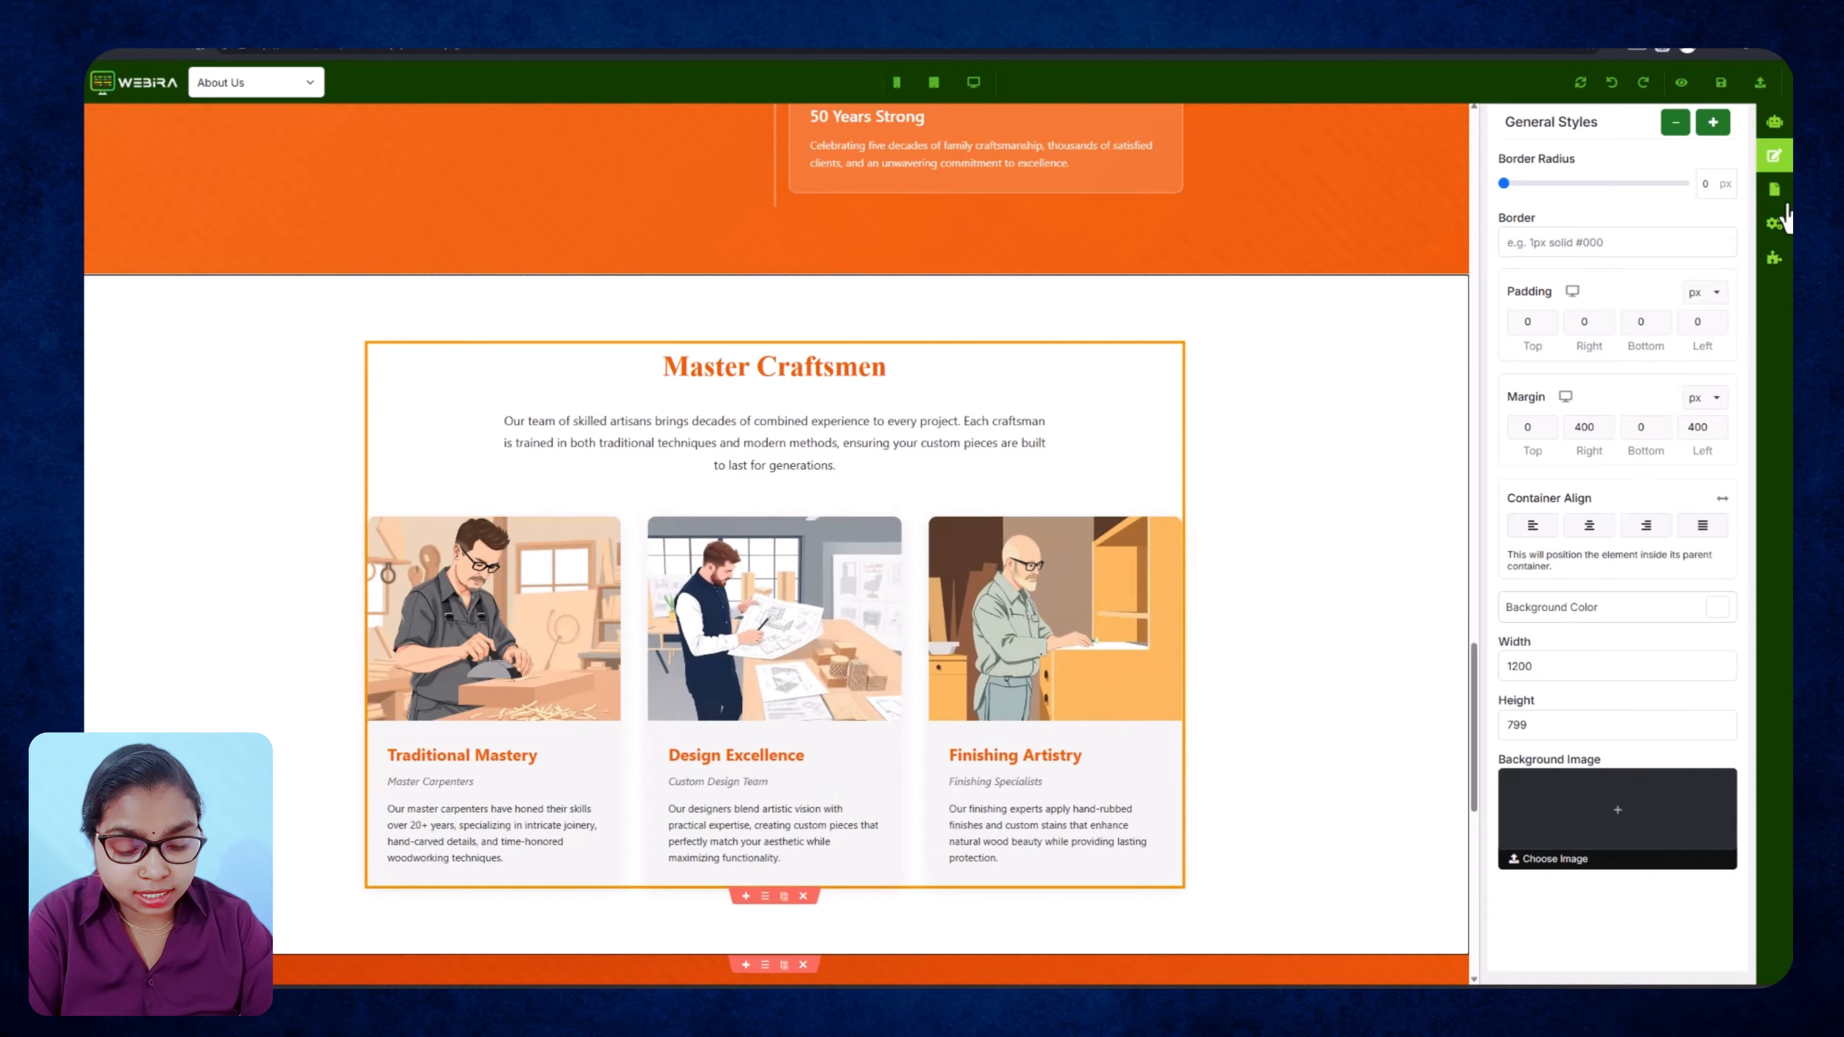
pyautogui.click(1779, 134)
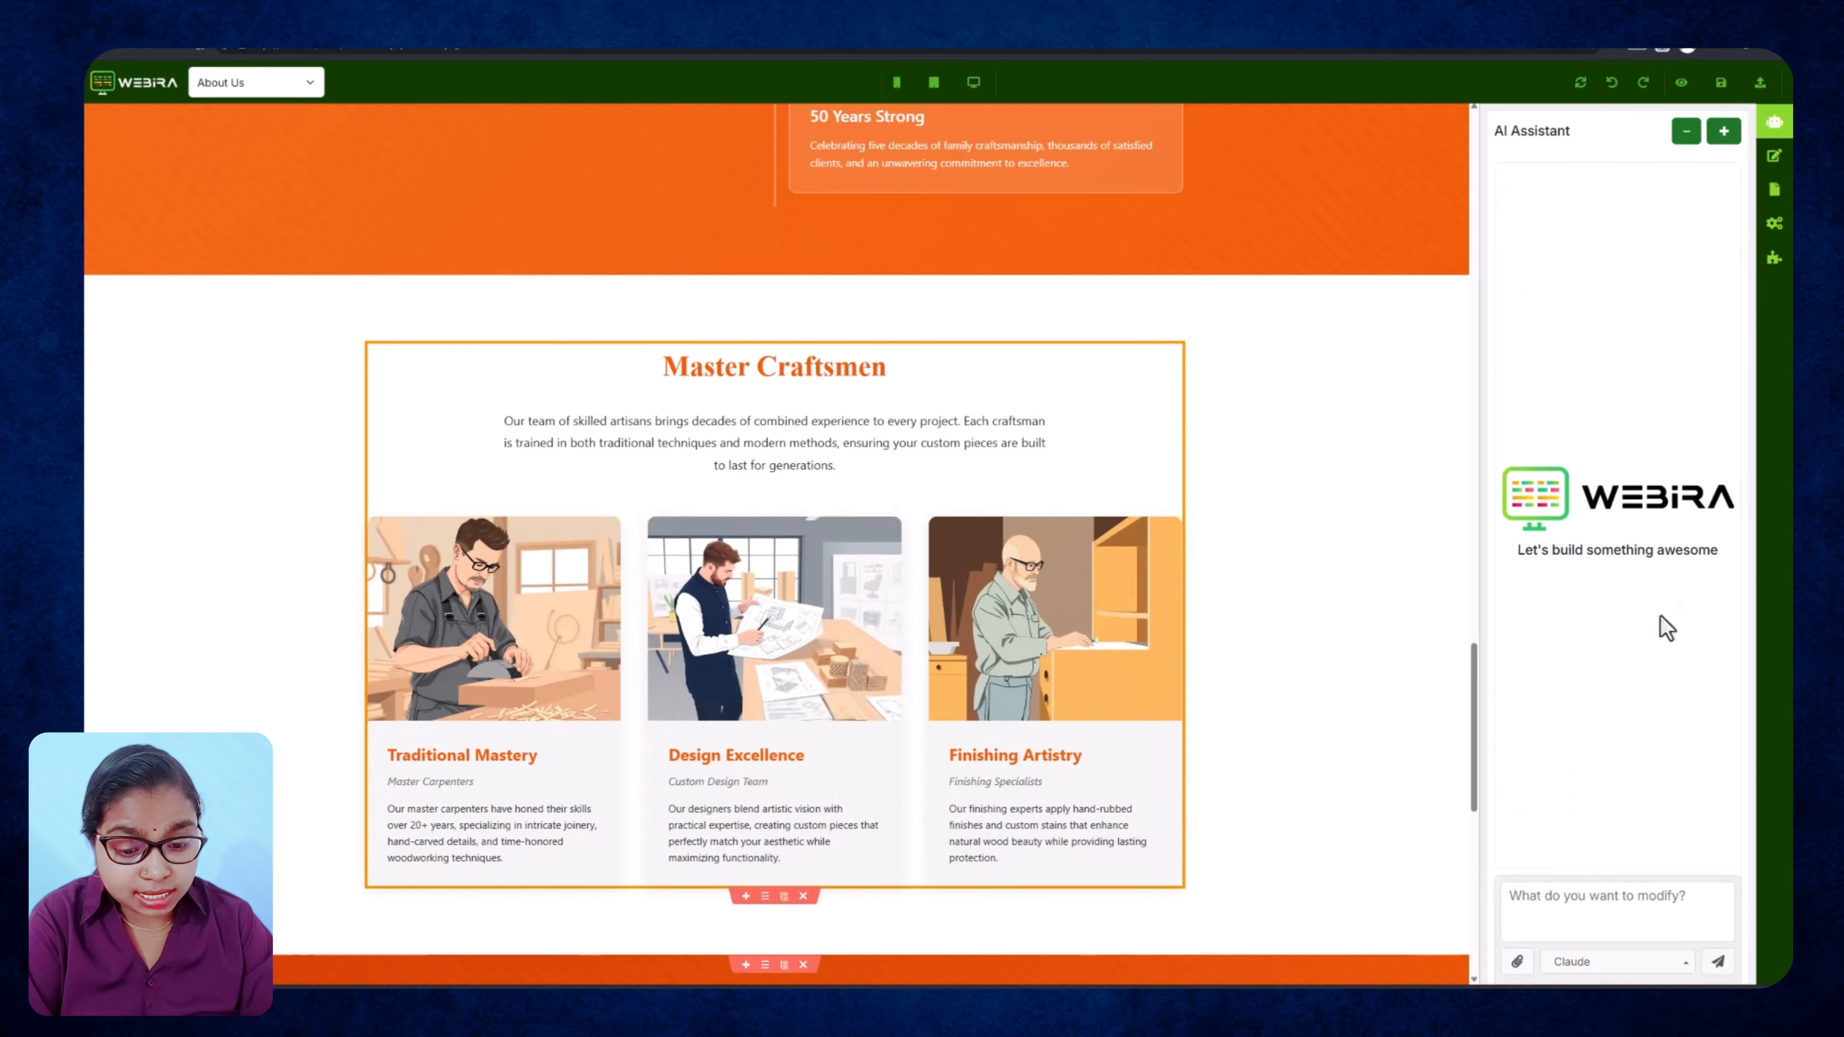
# Ask Claude to change the section's contents to the team members: a master carpenter, a 20-year veteran carpenter and a young, enthusiastic carpentry expert.
pyautogui.click(1630, 900)
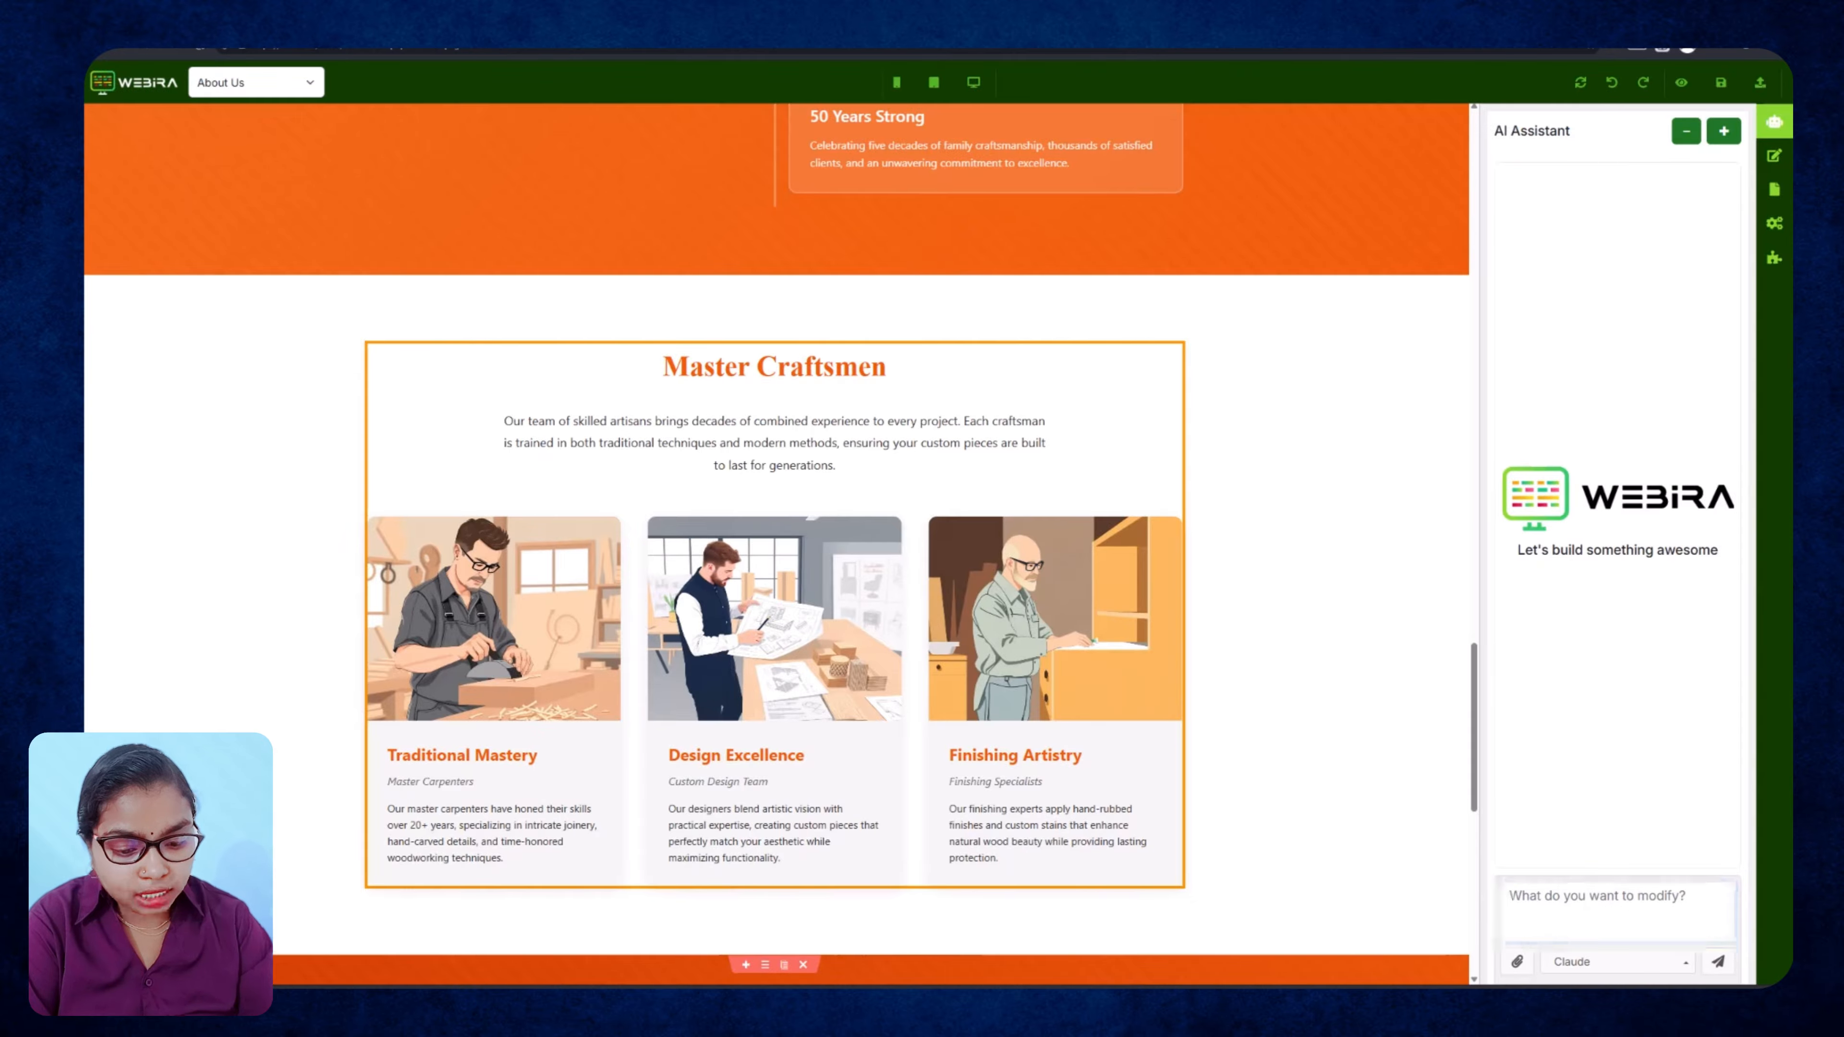
pyautogui.hotkey('ctrl', 'v')
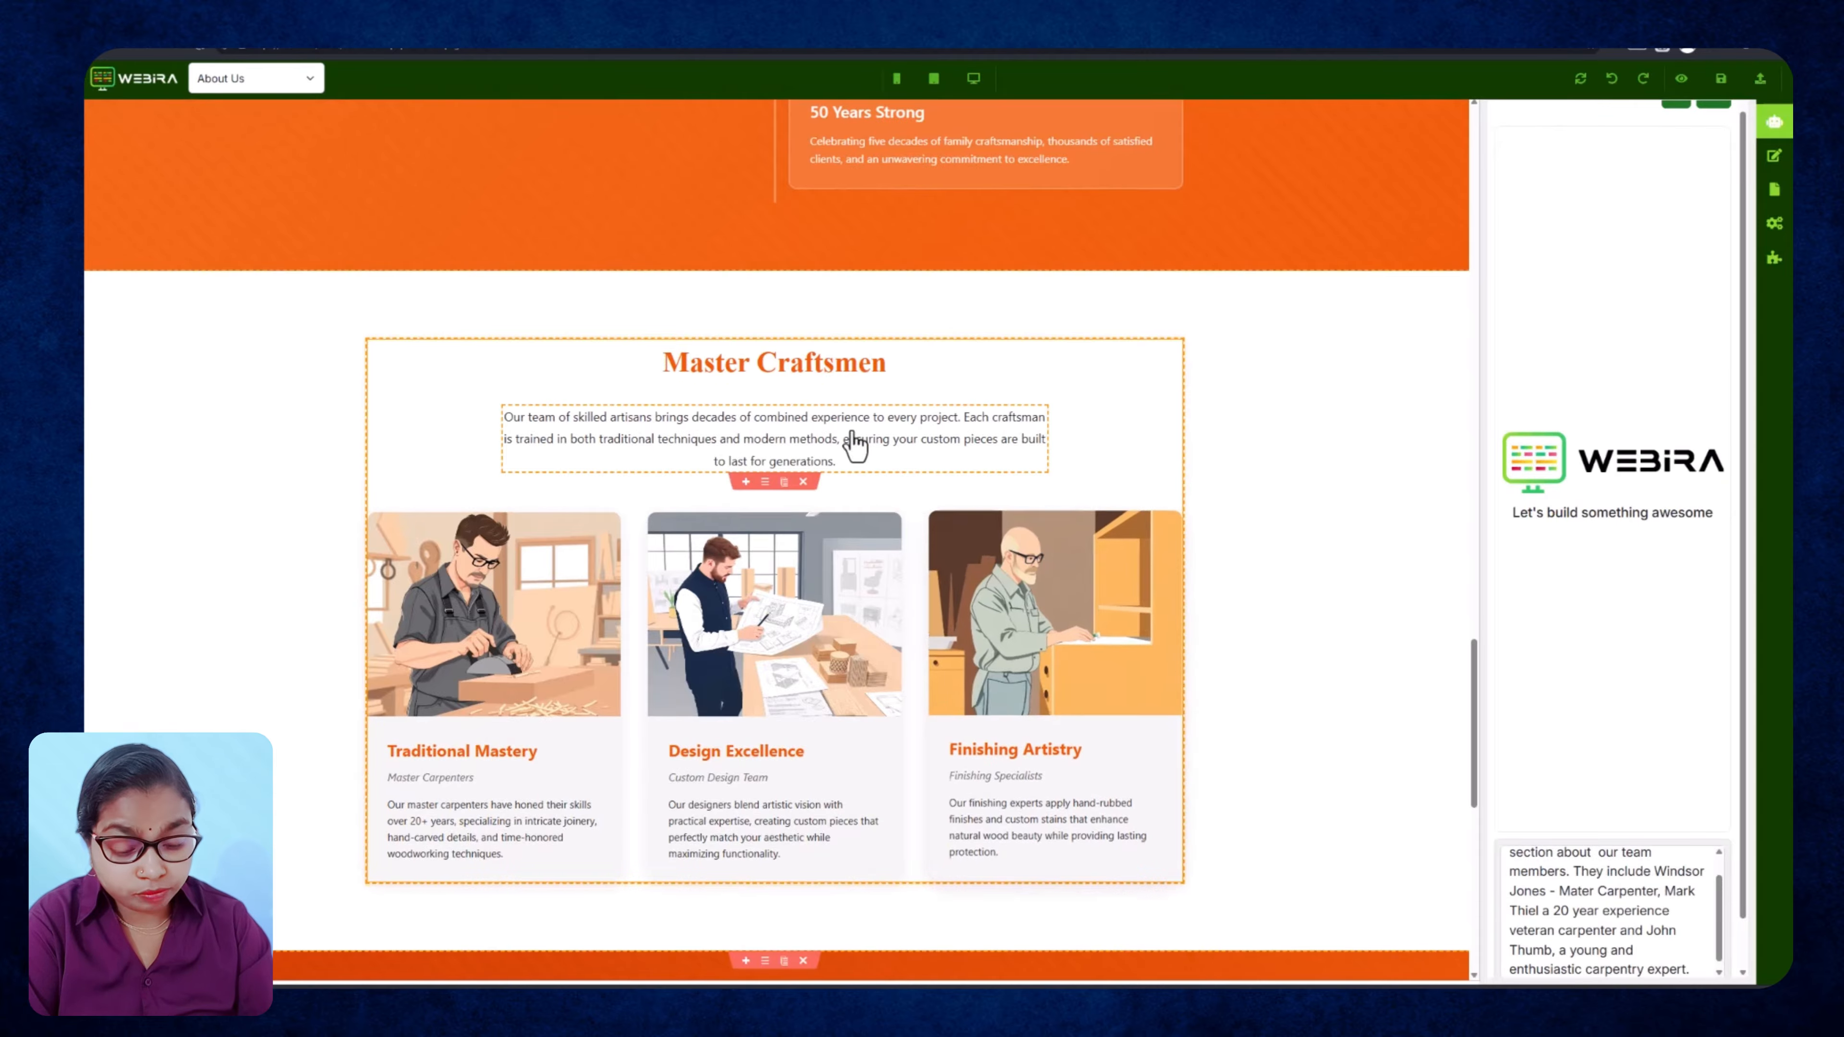
pyautogui.scroll(1, 683, 374)
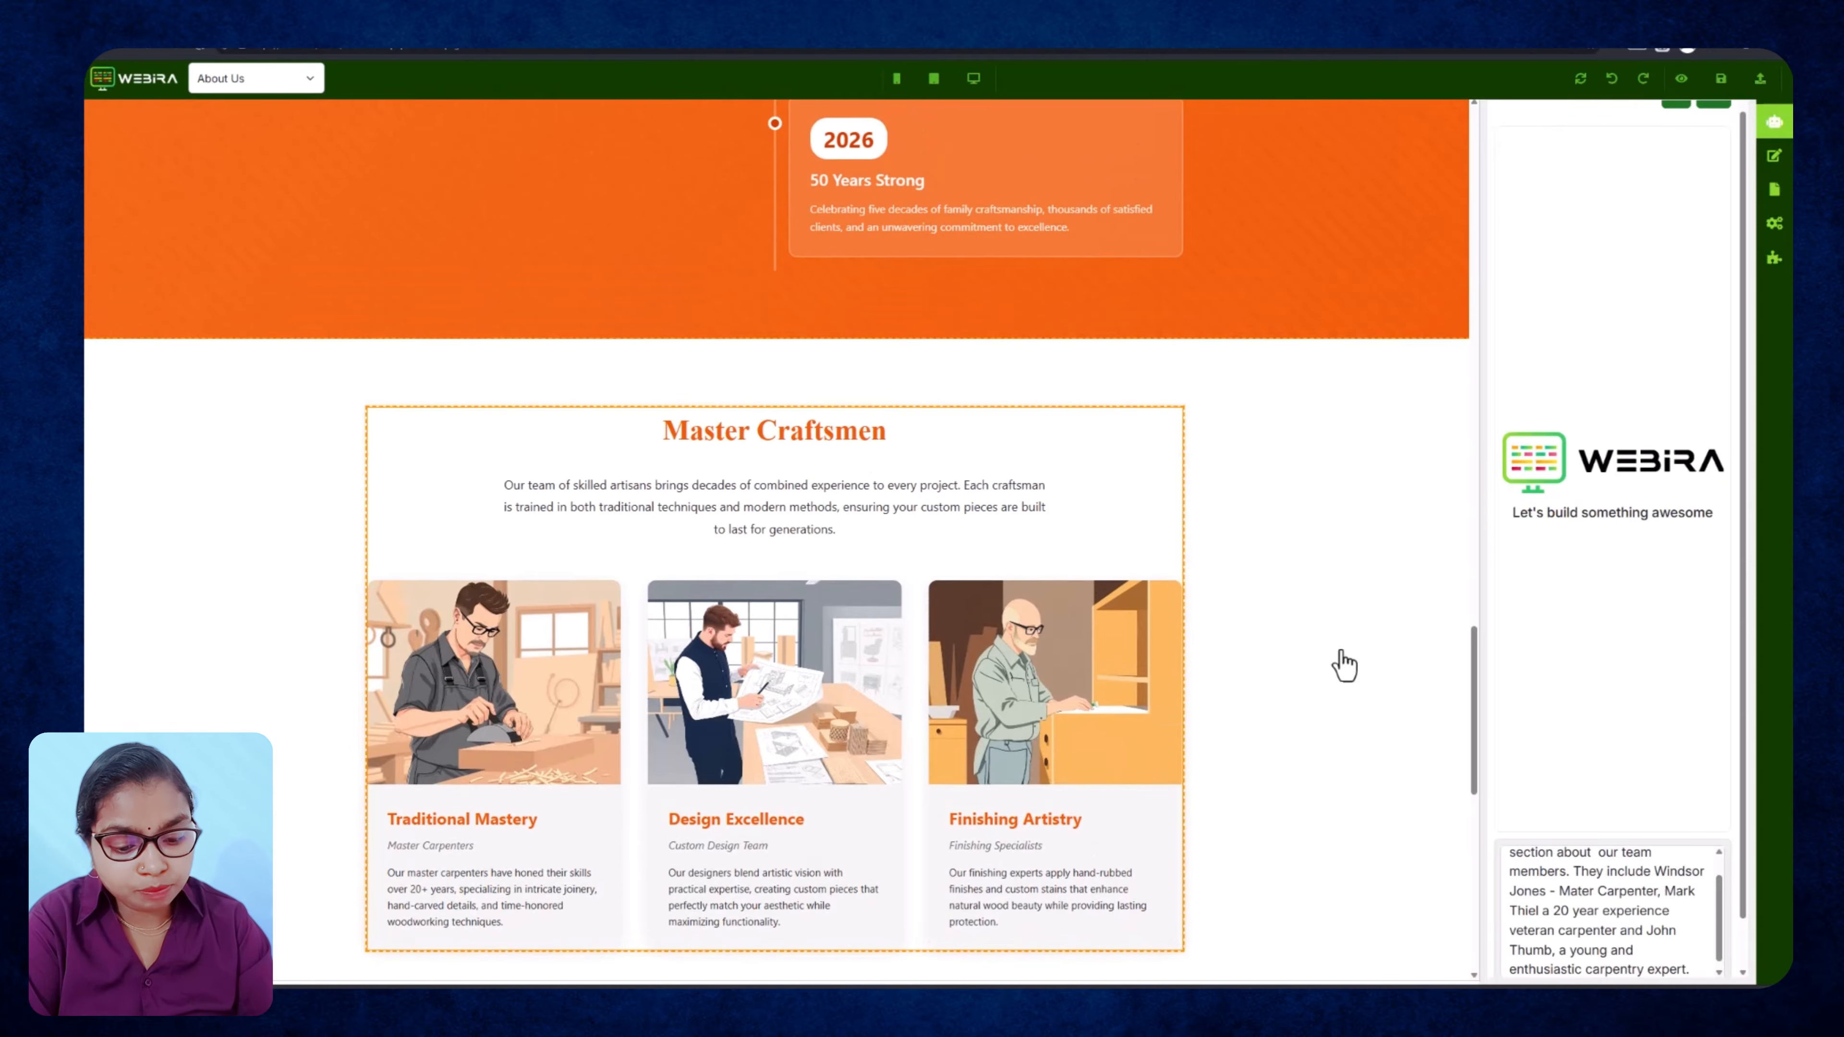
pyautogui.scroll(-1, 1723, 883)
pyautogui.scroll(-1, 1699, 911)
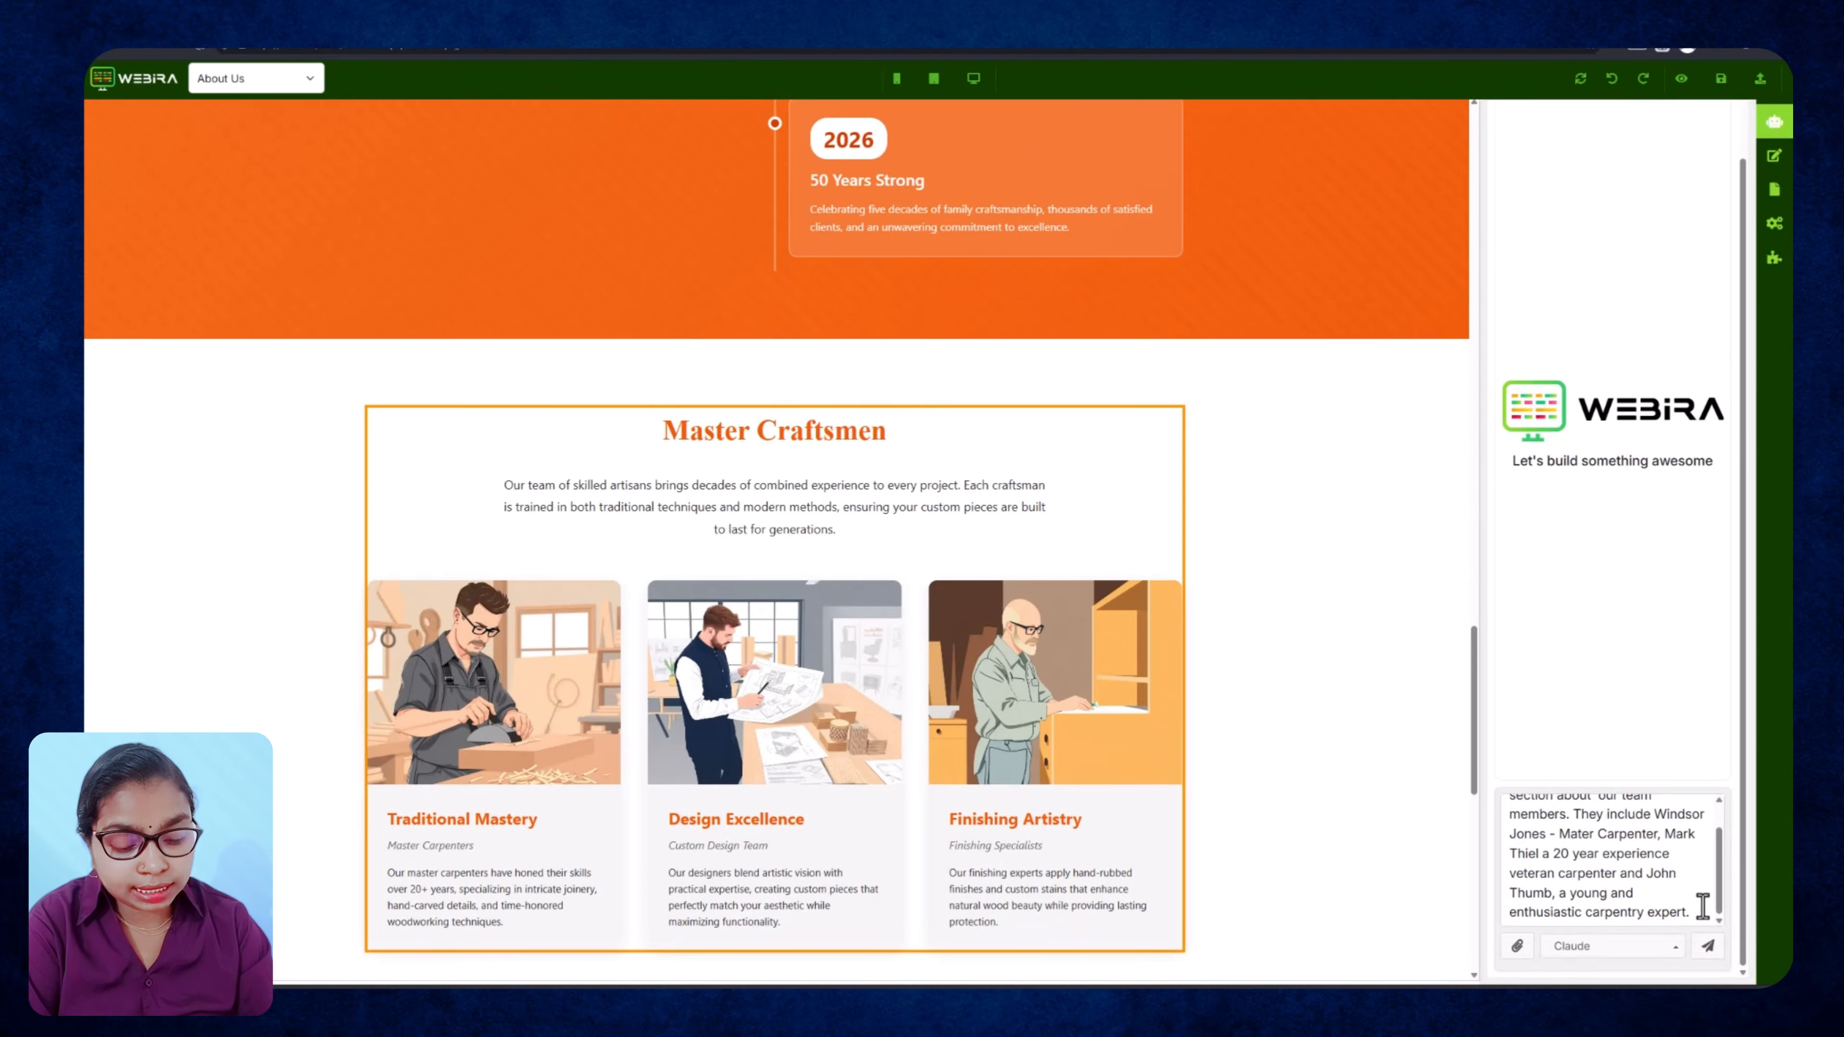
pyautogui.moveTo(1719, 902); pyautogui.dragTo(1721, 860)
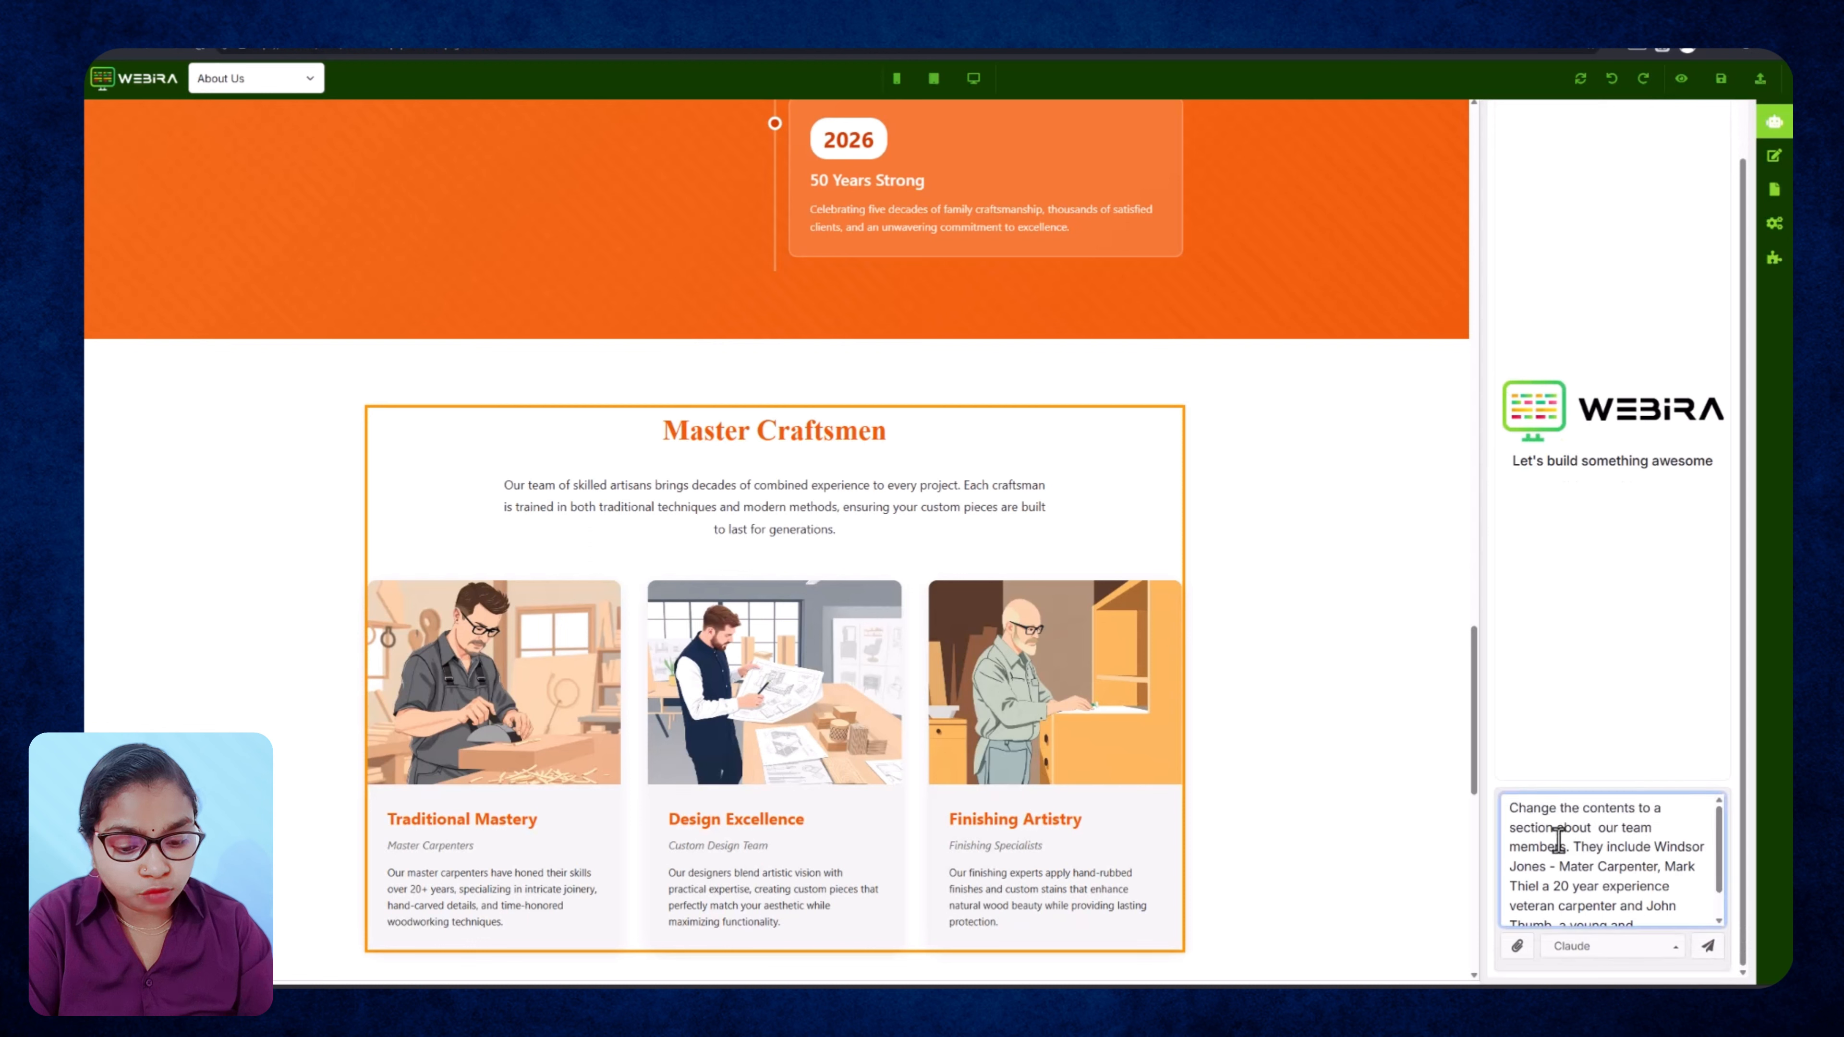
pyautogui.click(1707, 947)
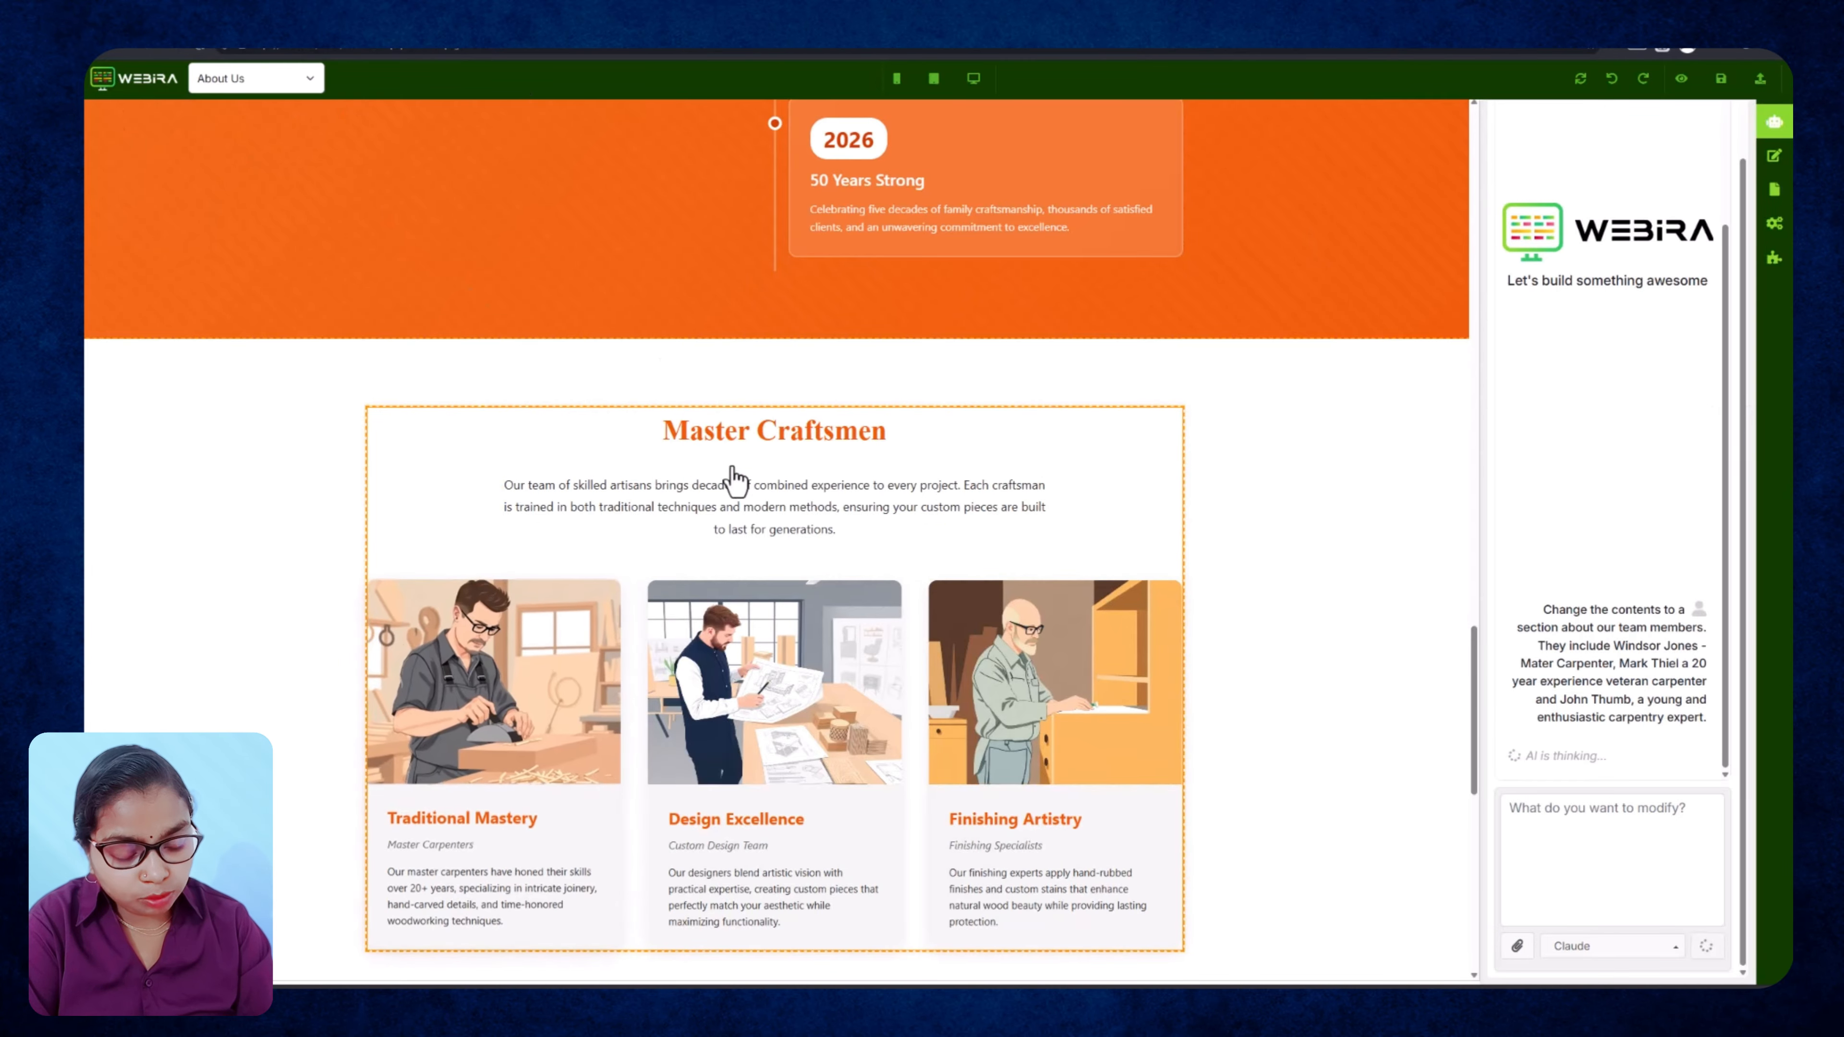
# Review the regenerated team section's intro text, member descriptions and photos, and the commitment section below it.
pyautogui.scroll(-1, 206, 721)
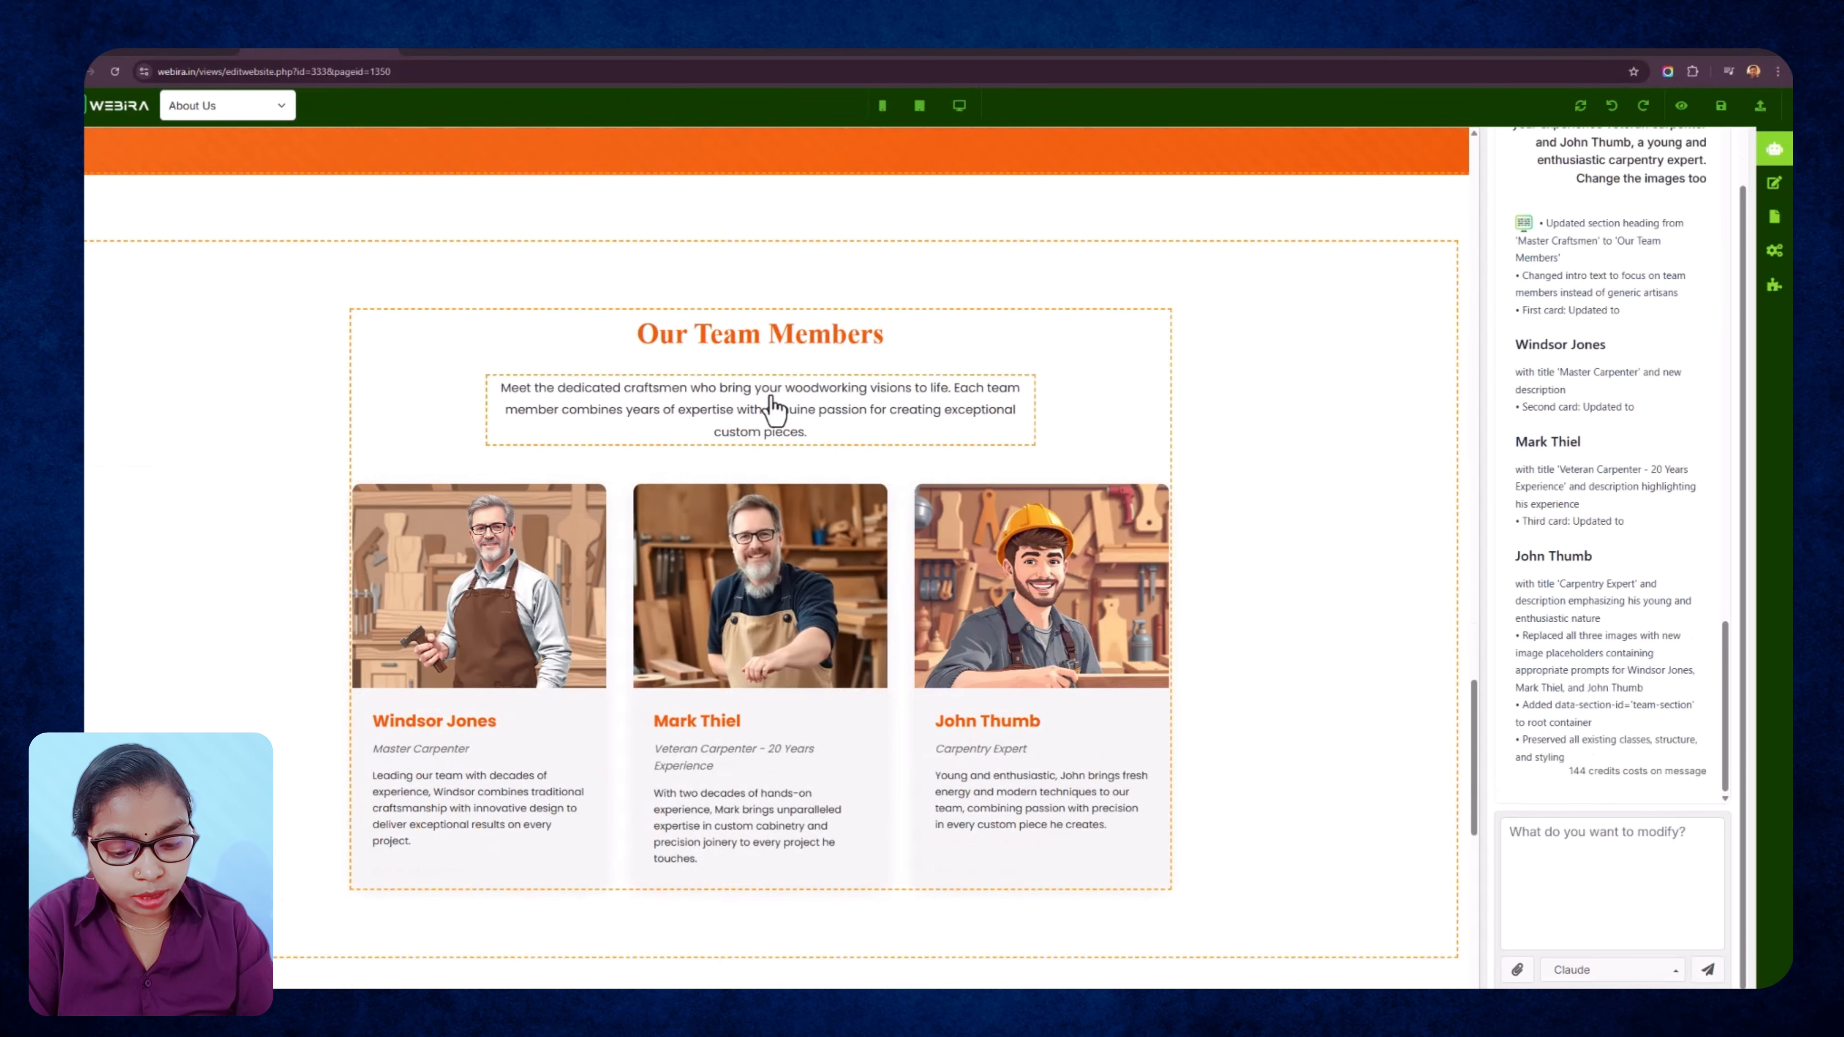
pyautogui.click(774, 409)
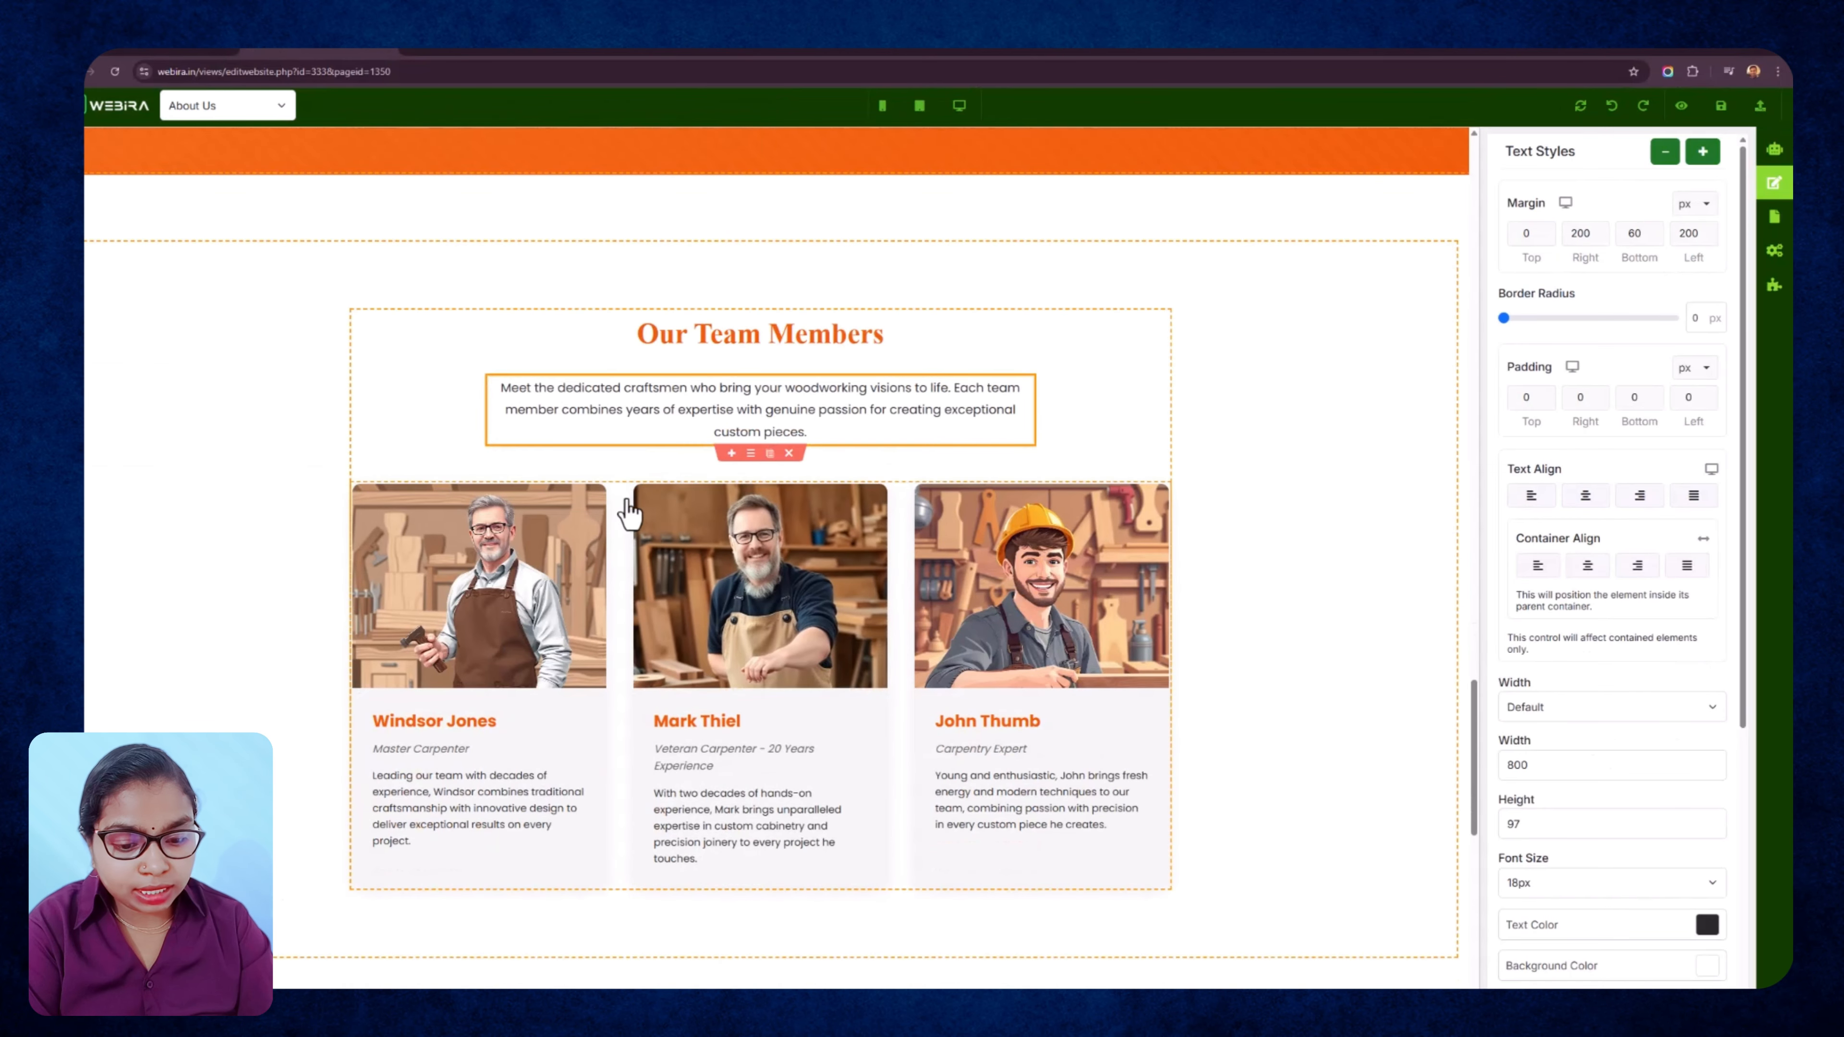
pyautogui.scroll(-1, 626, 514)
pyautogui.click(487, 614)
pyautogui.click(485, 655)
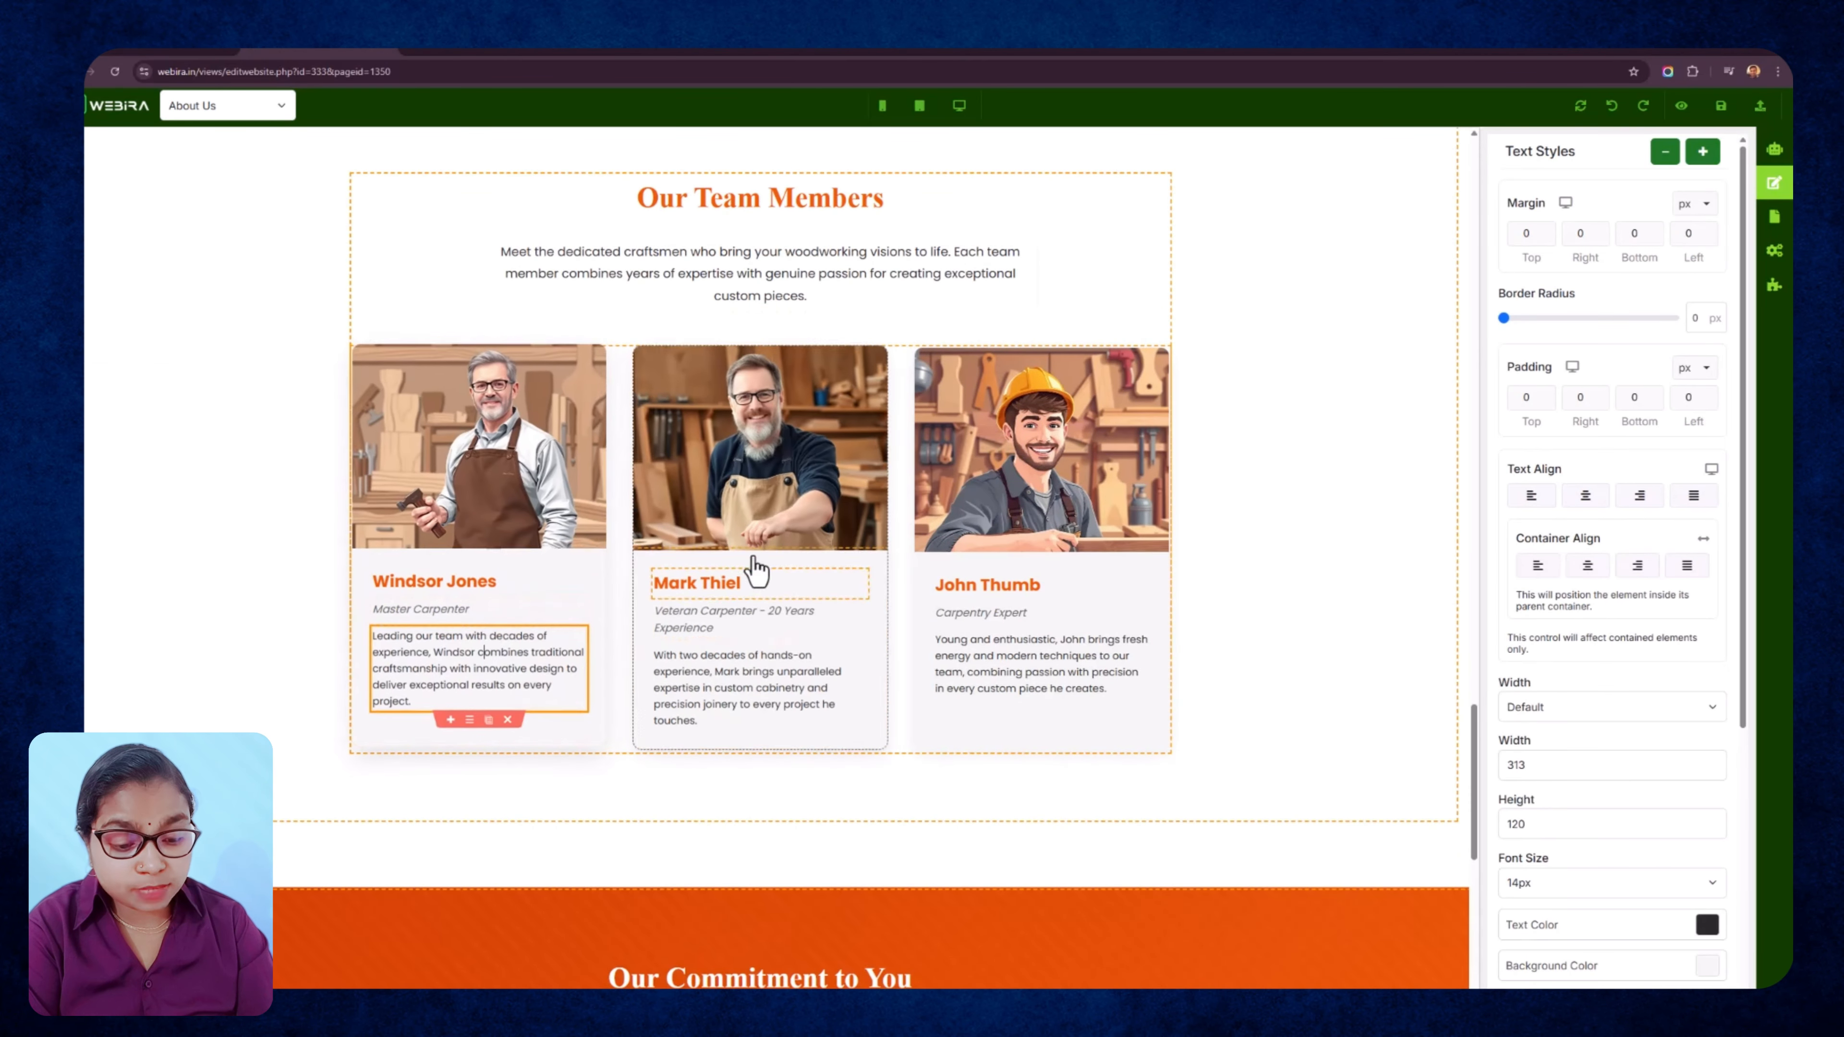
pyautogui.click(759, 524)
pyautogui.click(763, 626)
pyautogui.click(1067, 501)
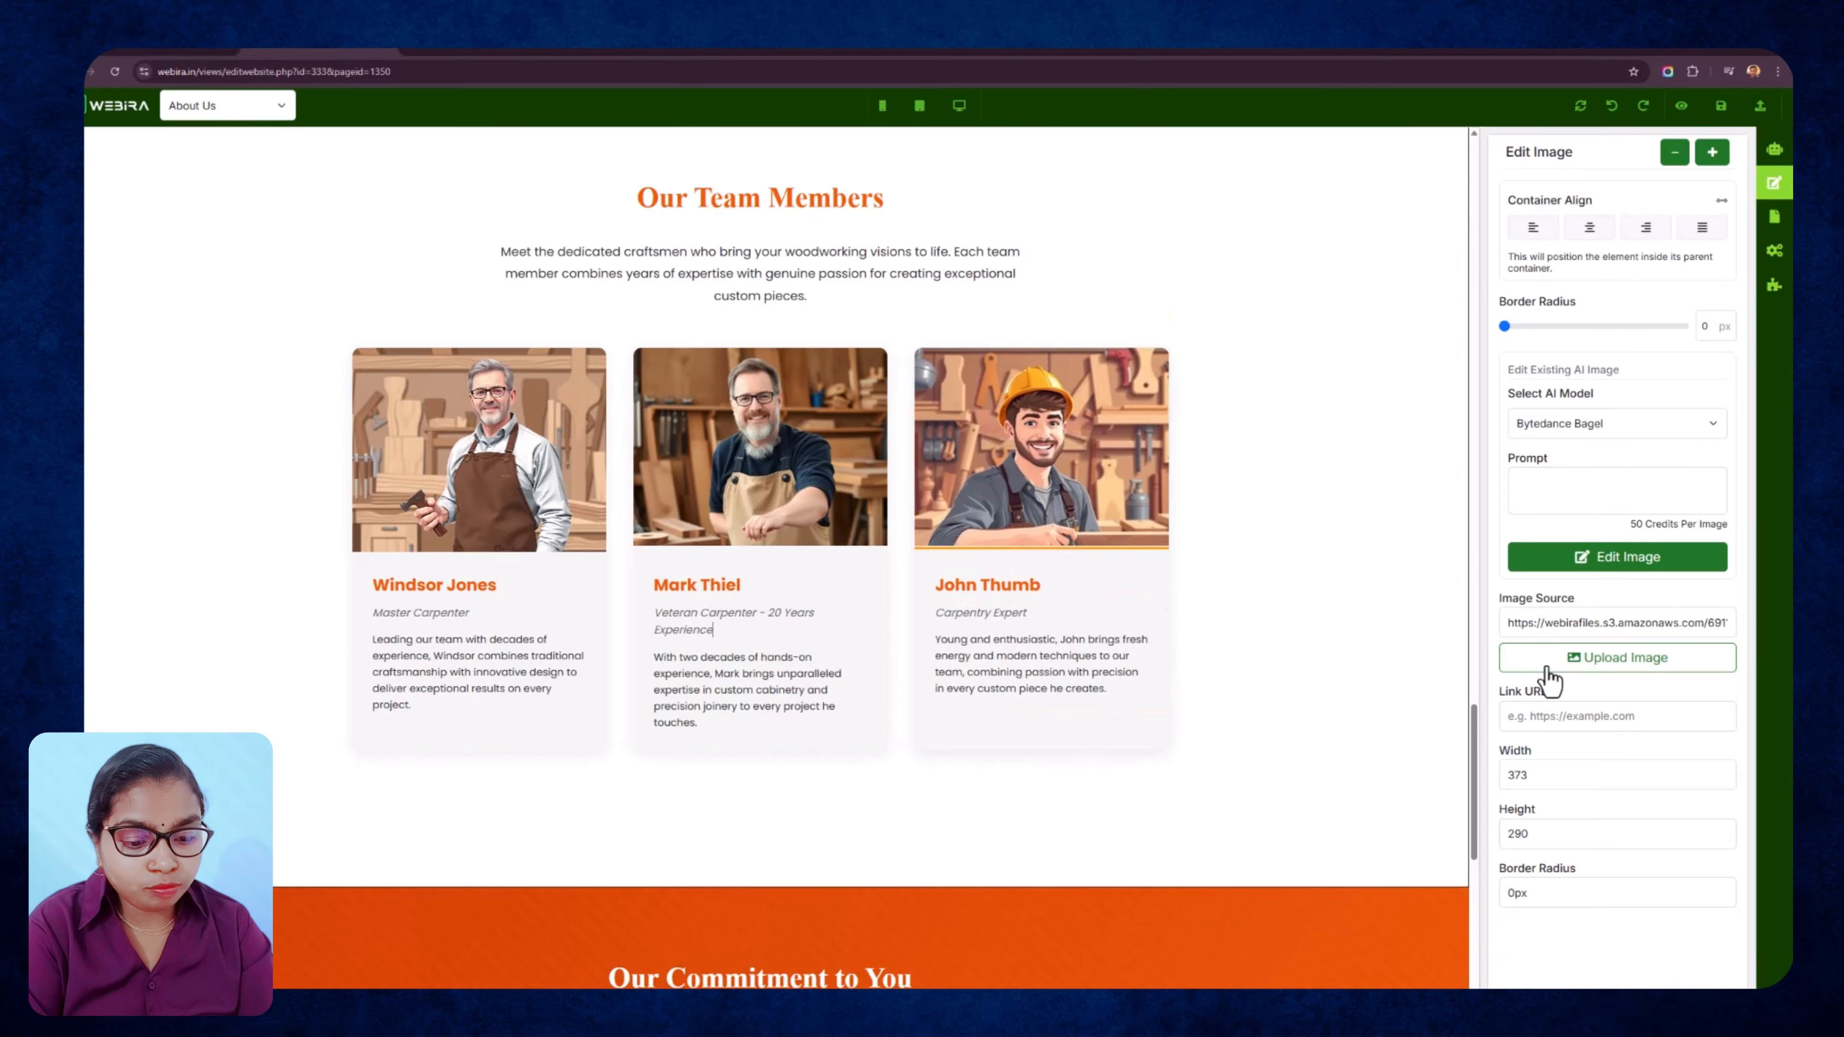
pyautogui.scroll(-6, 864, 679)
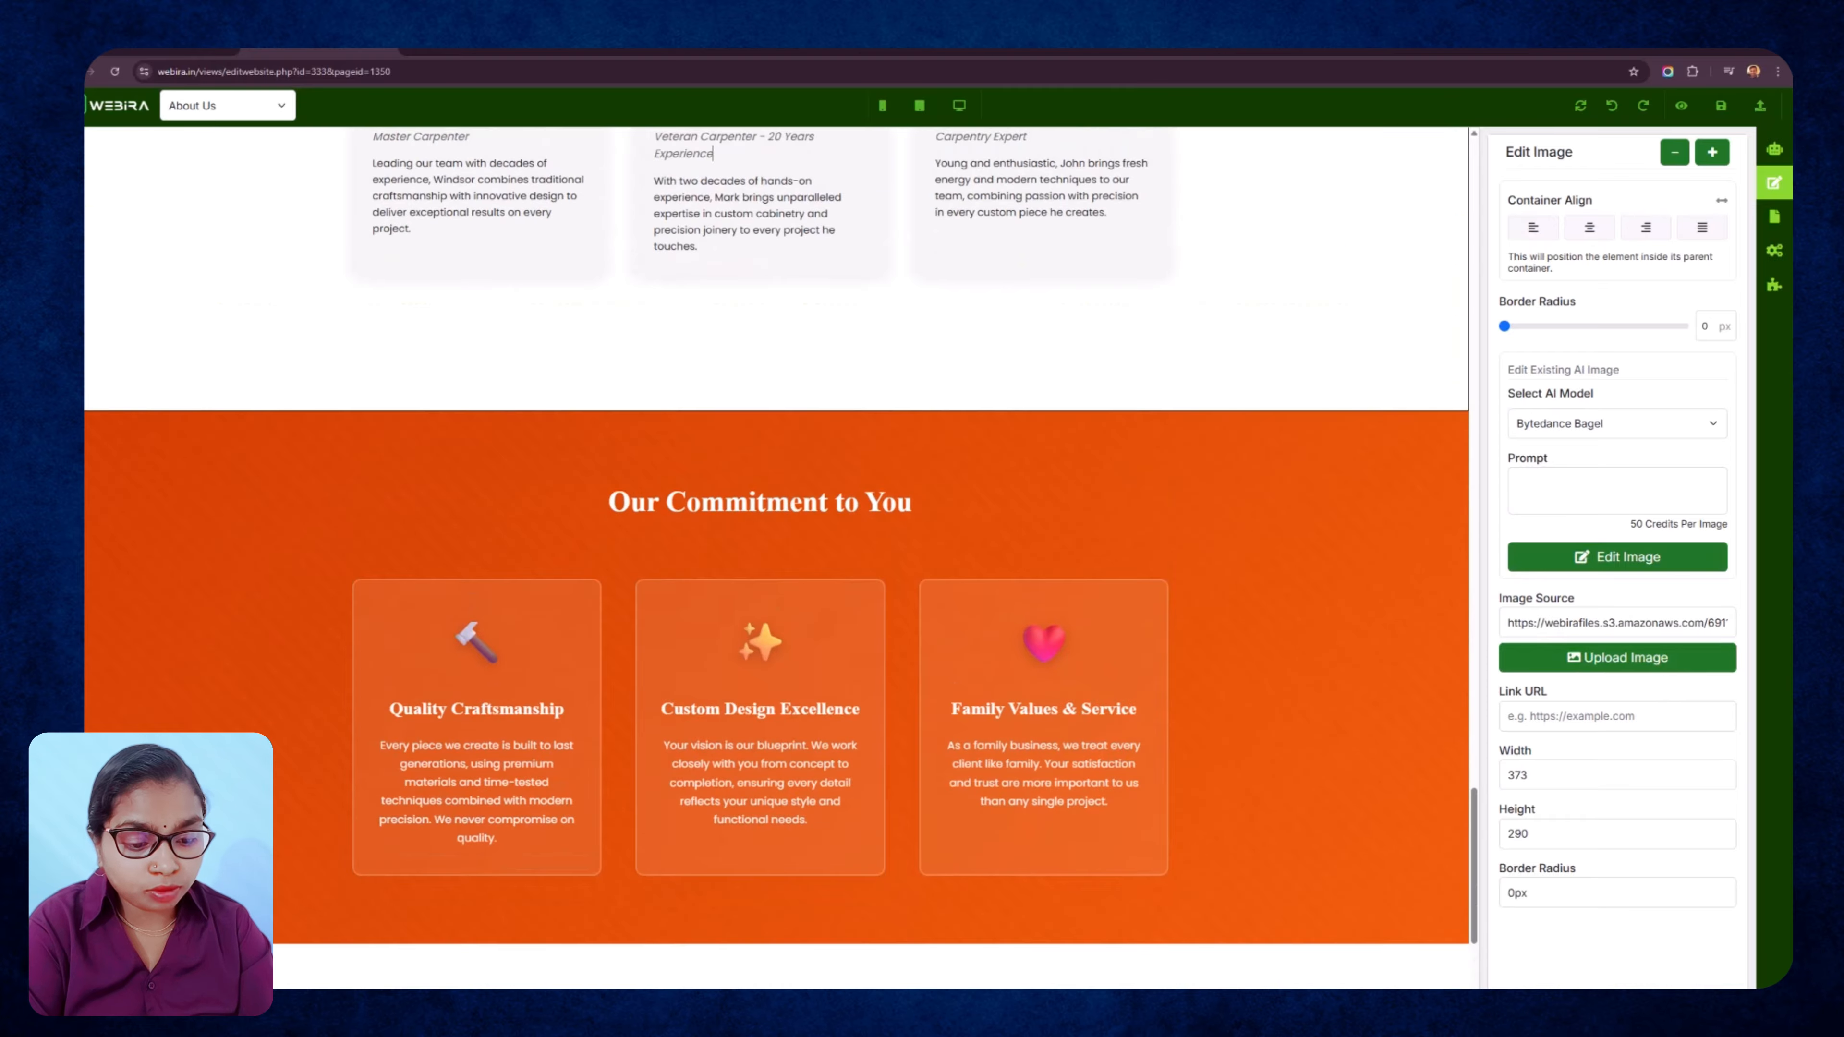
# Switch to the Custom Furniture page and review its process, cabinets, wardrobes, dining tables and sofas sections.
pyautogui.click(246, 109)
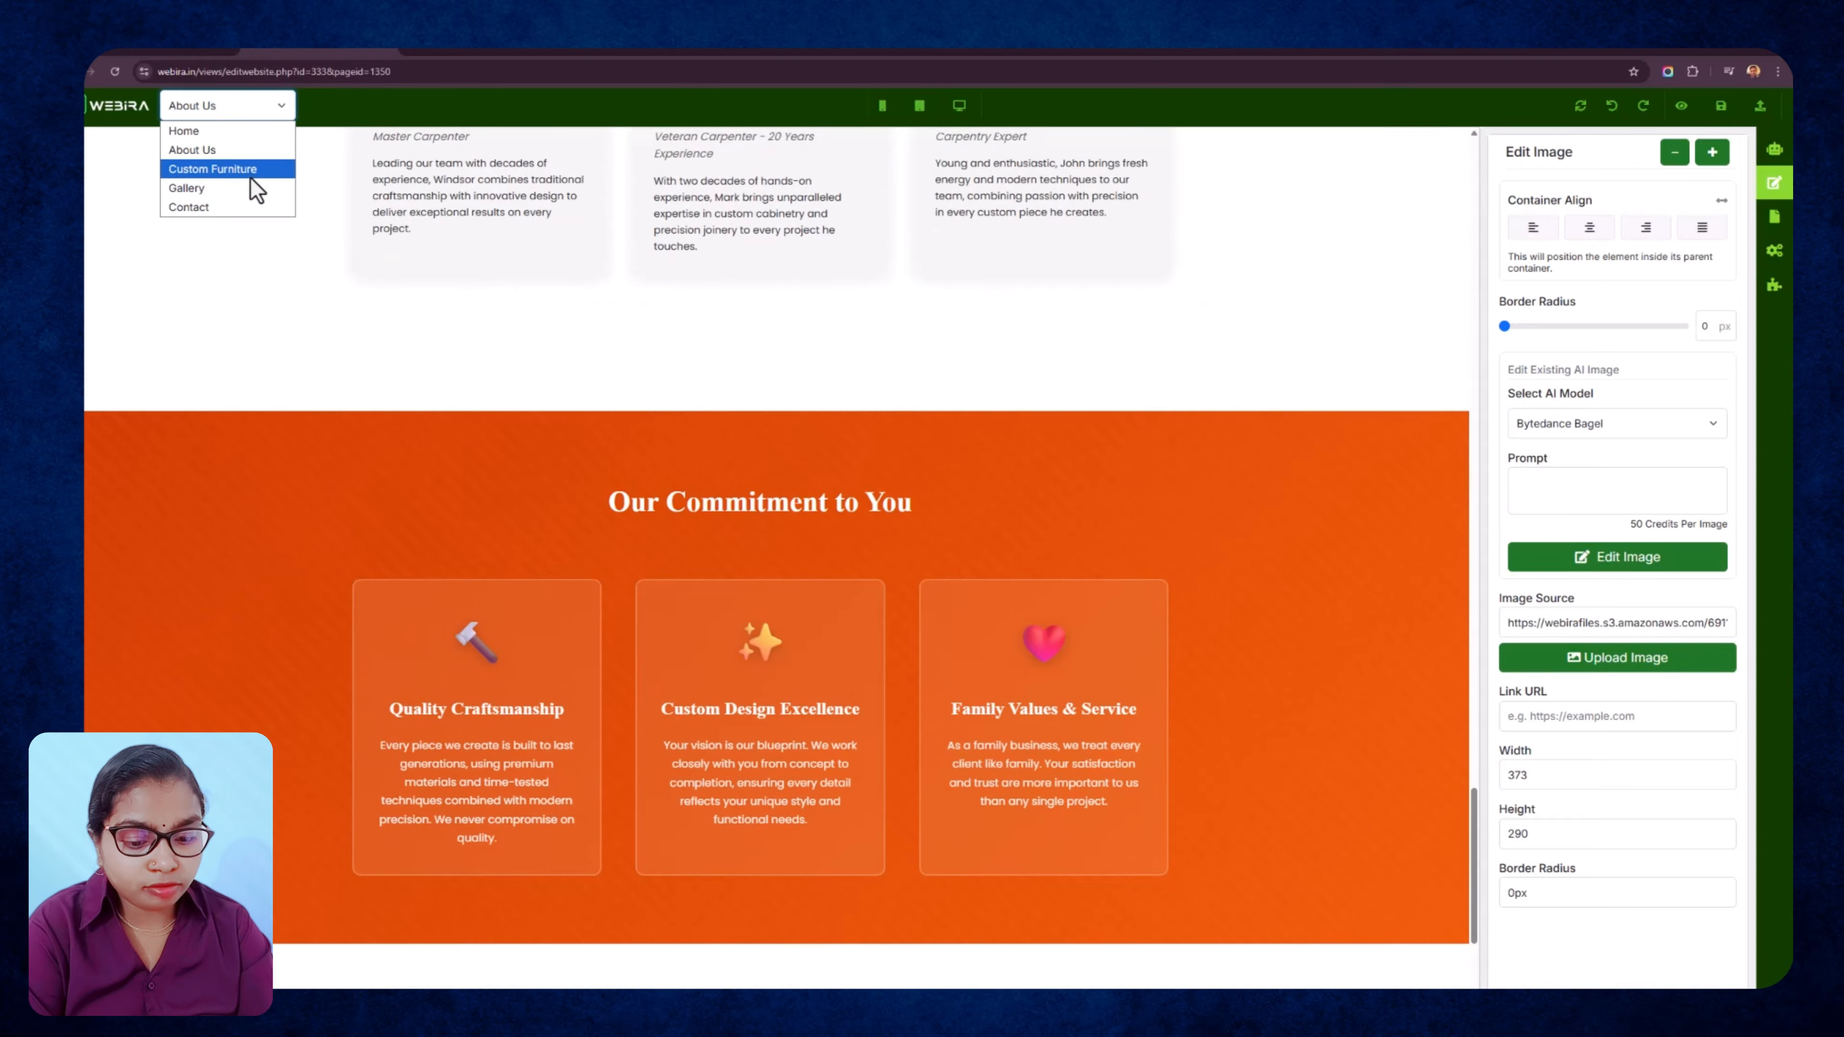
pyautogui.click(218, 168)
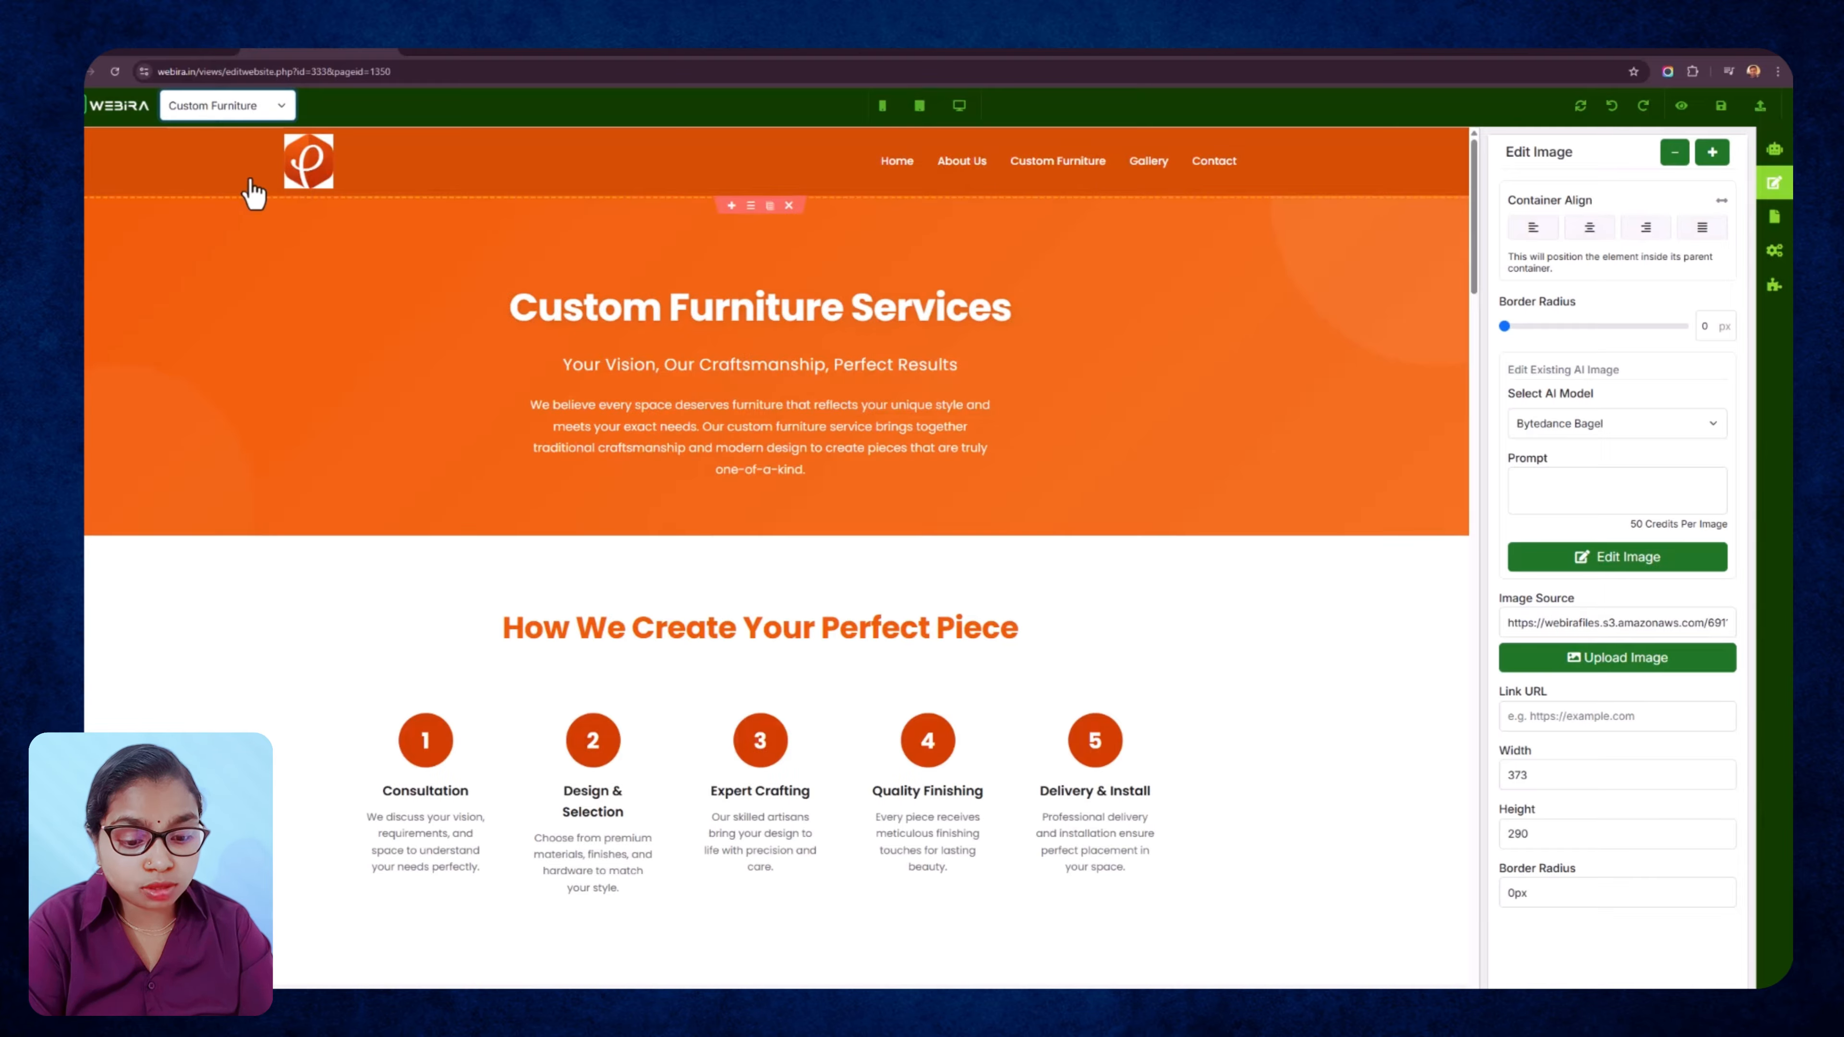
pyautogui.scroll(-2, 808, 485)
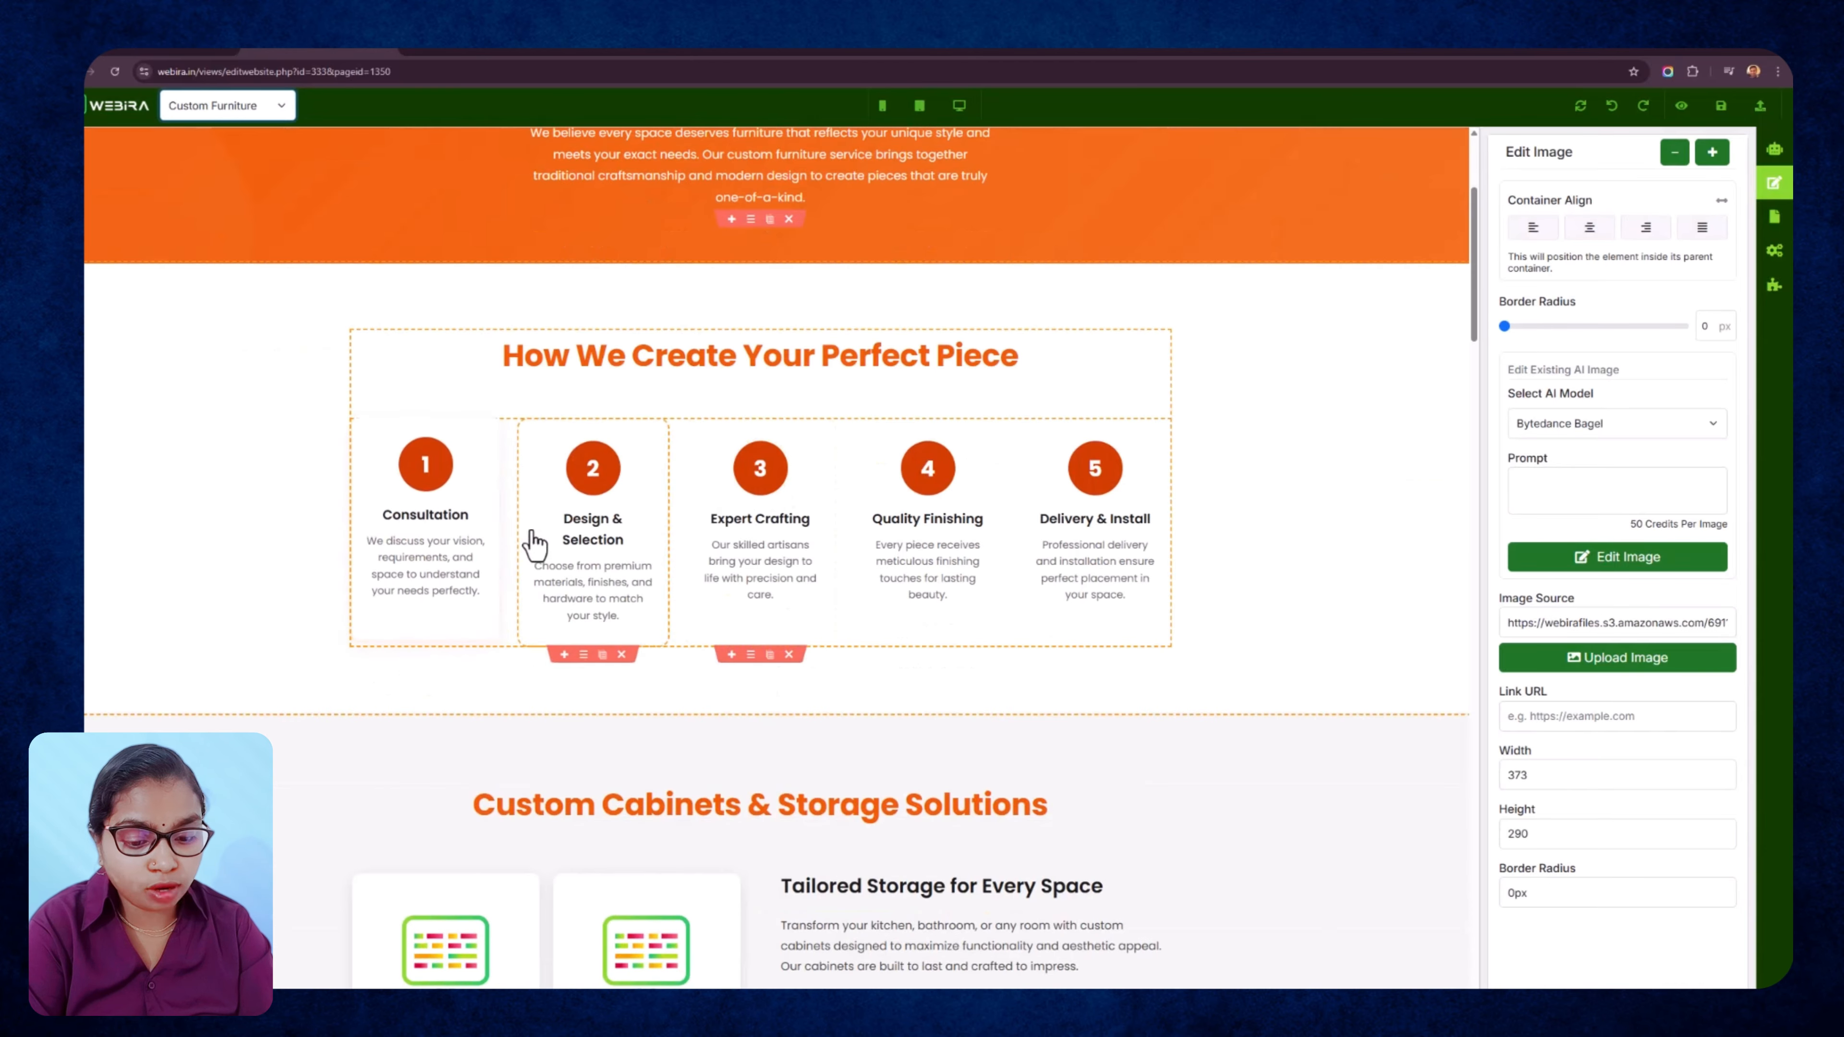
pyautogui.scroll(-2, 726, 538)
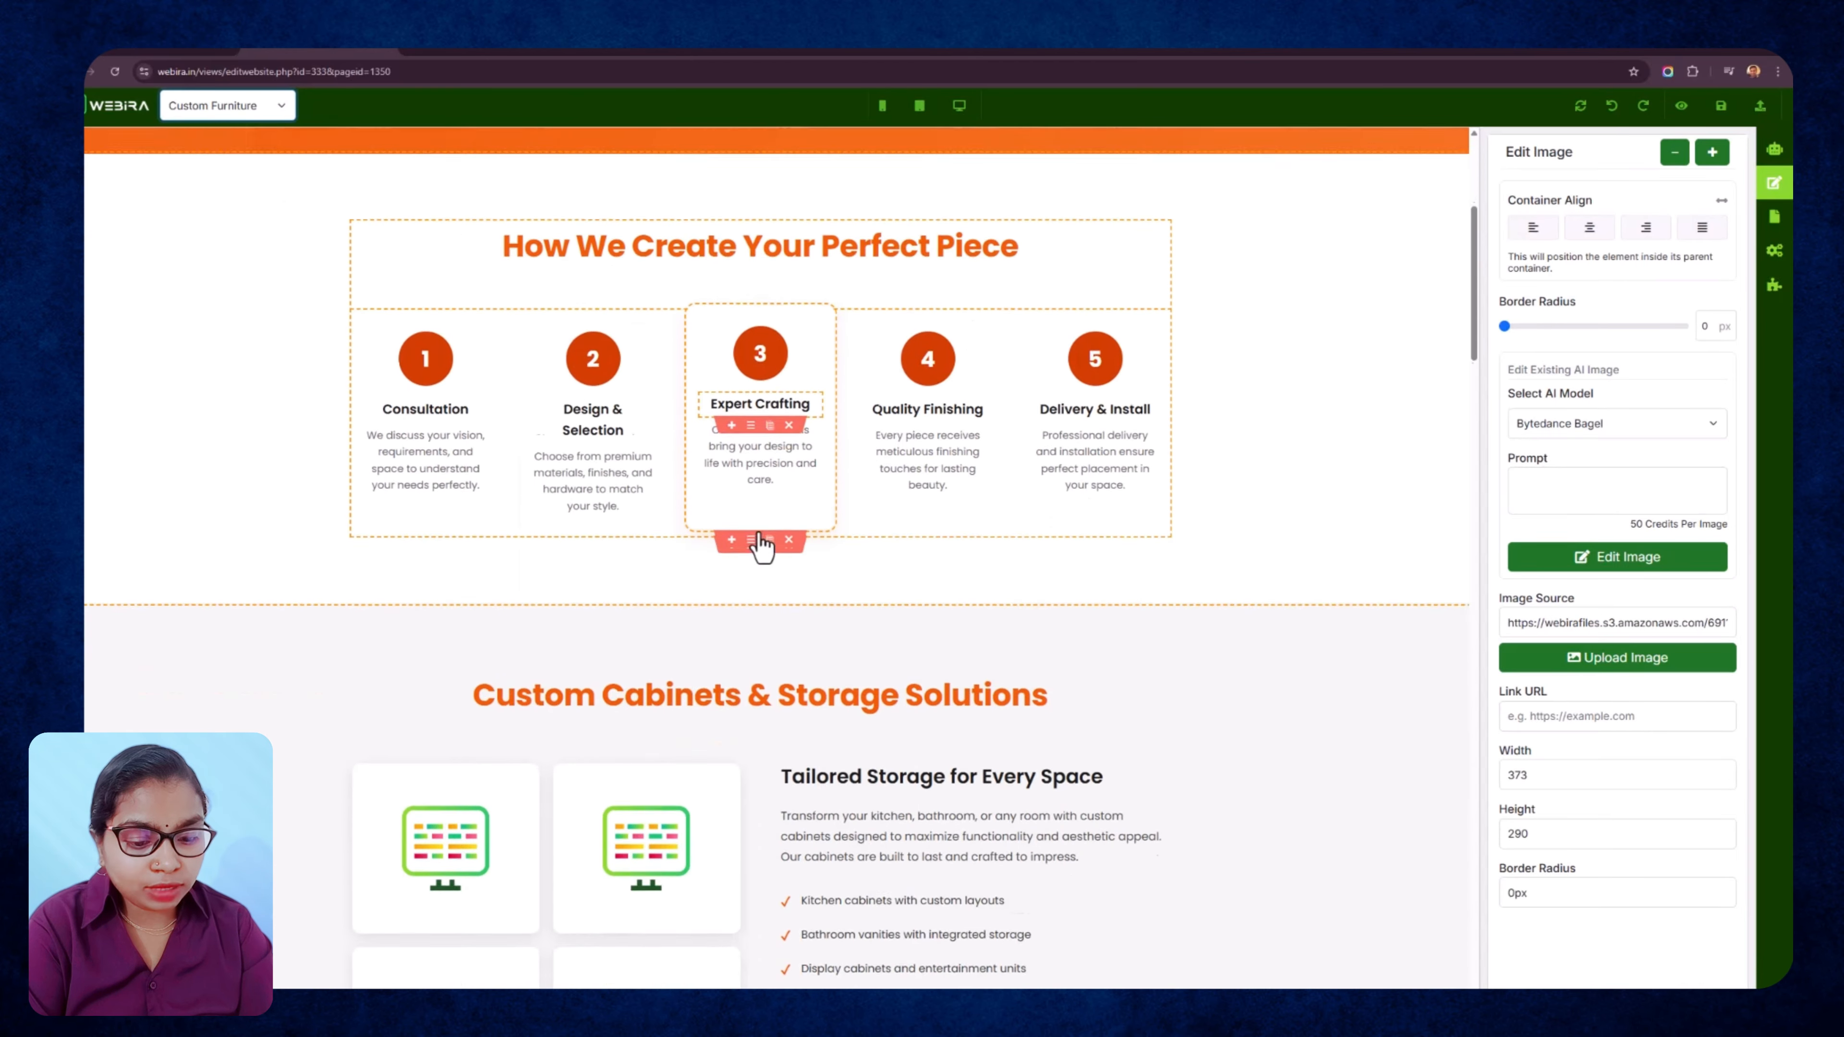
pyautogui.scroll(-2, 775, 550)
pyautogui.scroll(4, 753, 548)
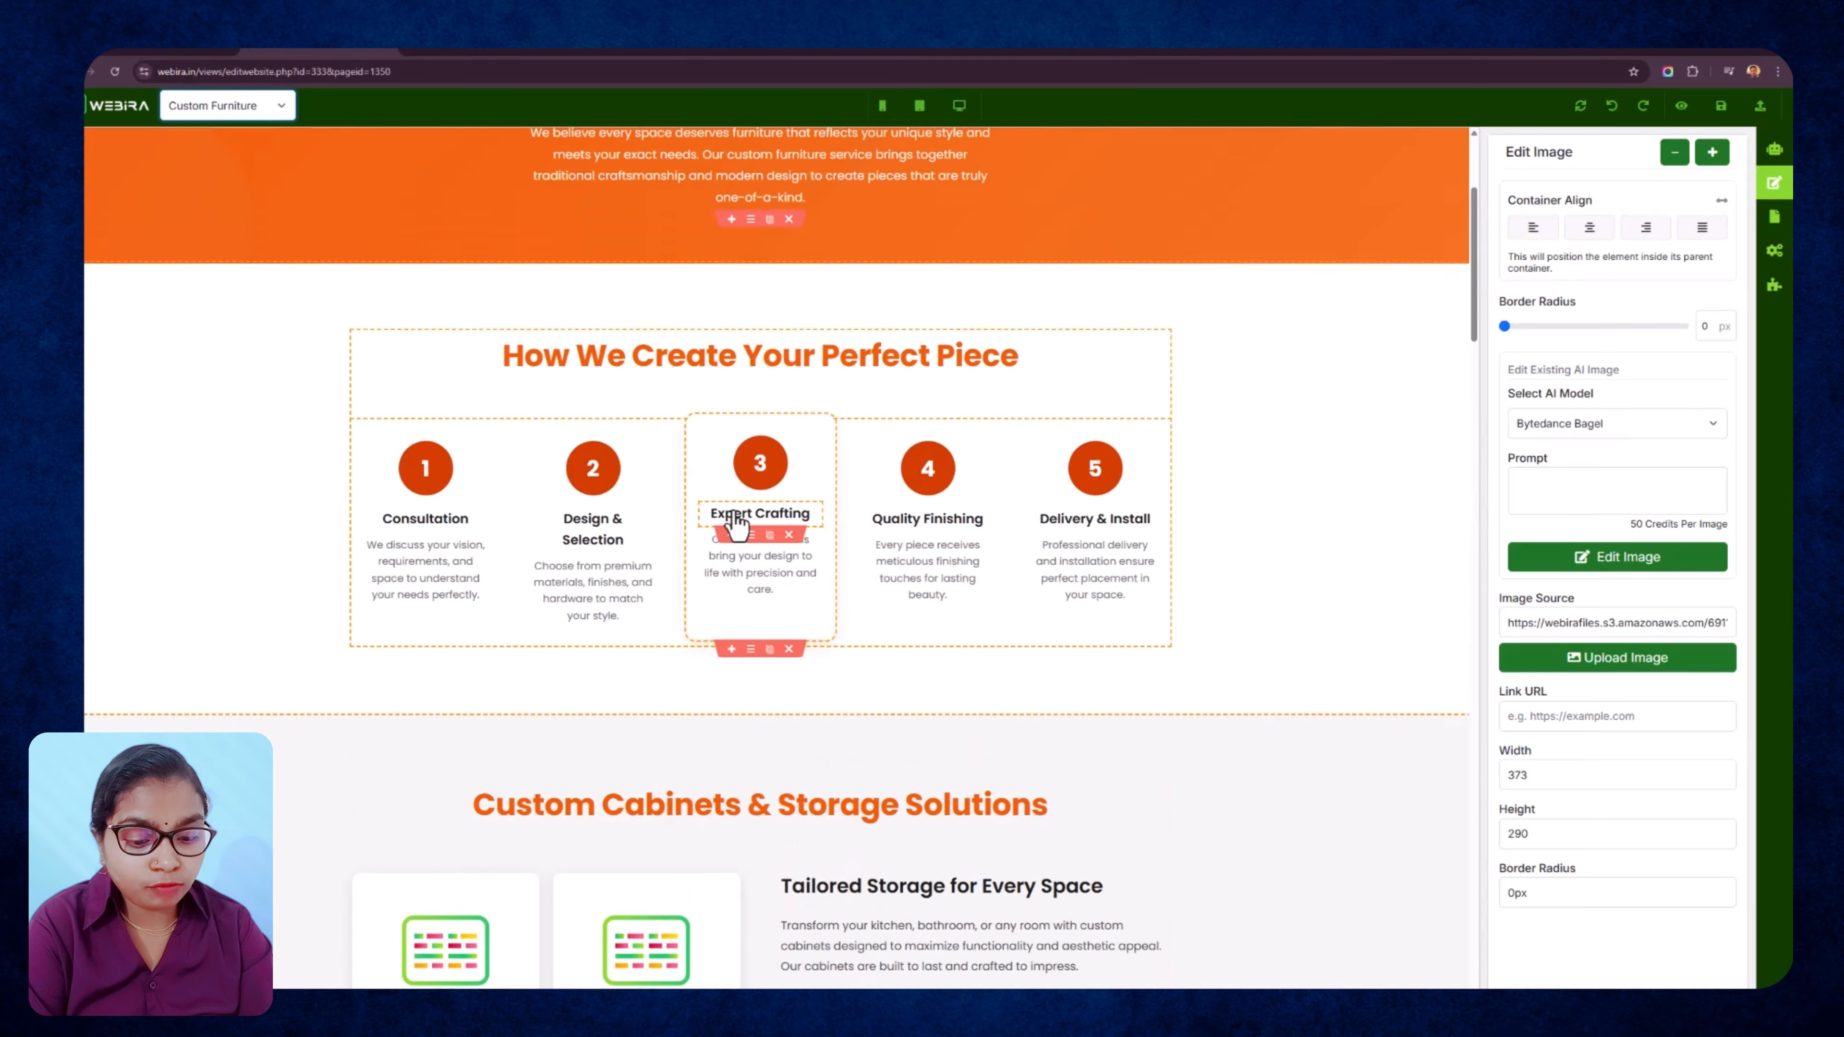
pyautogui.scroll(-3, 798, 523)
pyautogui.scroll(-4, 835, 512)
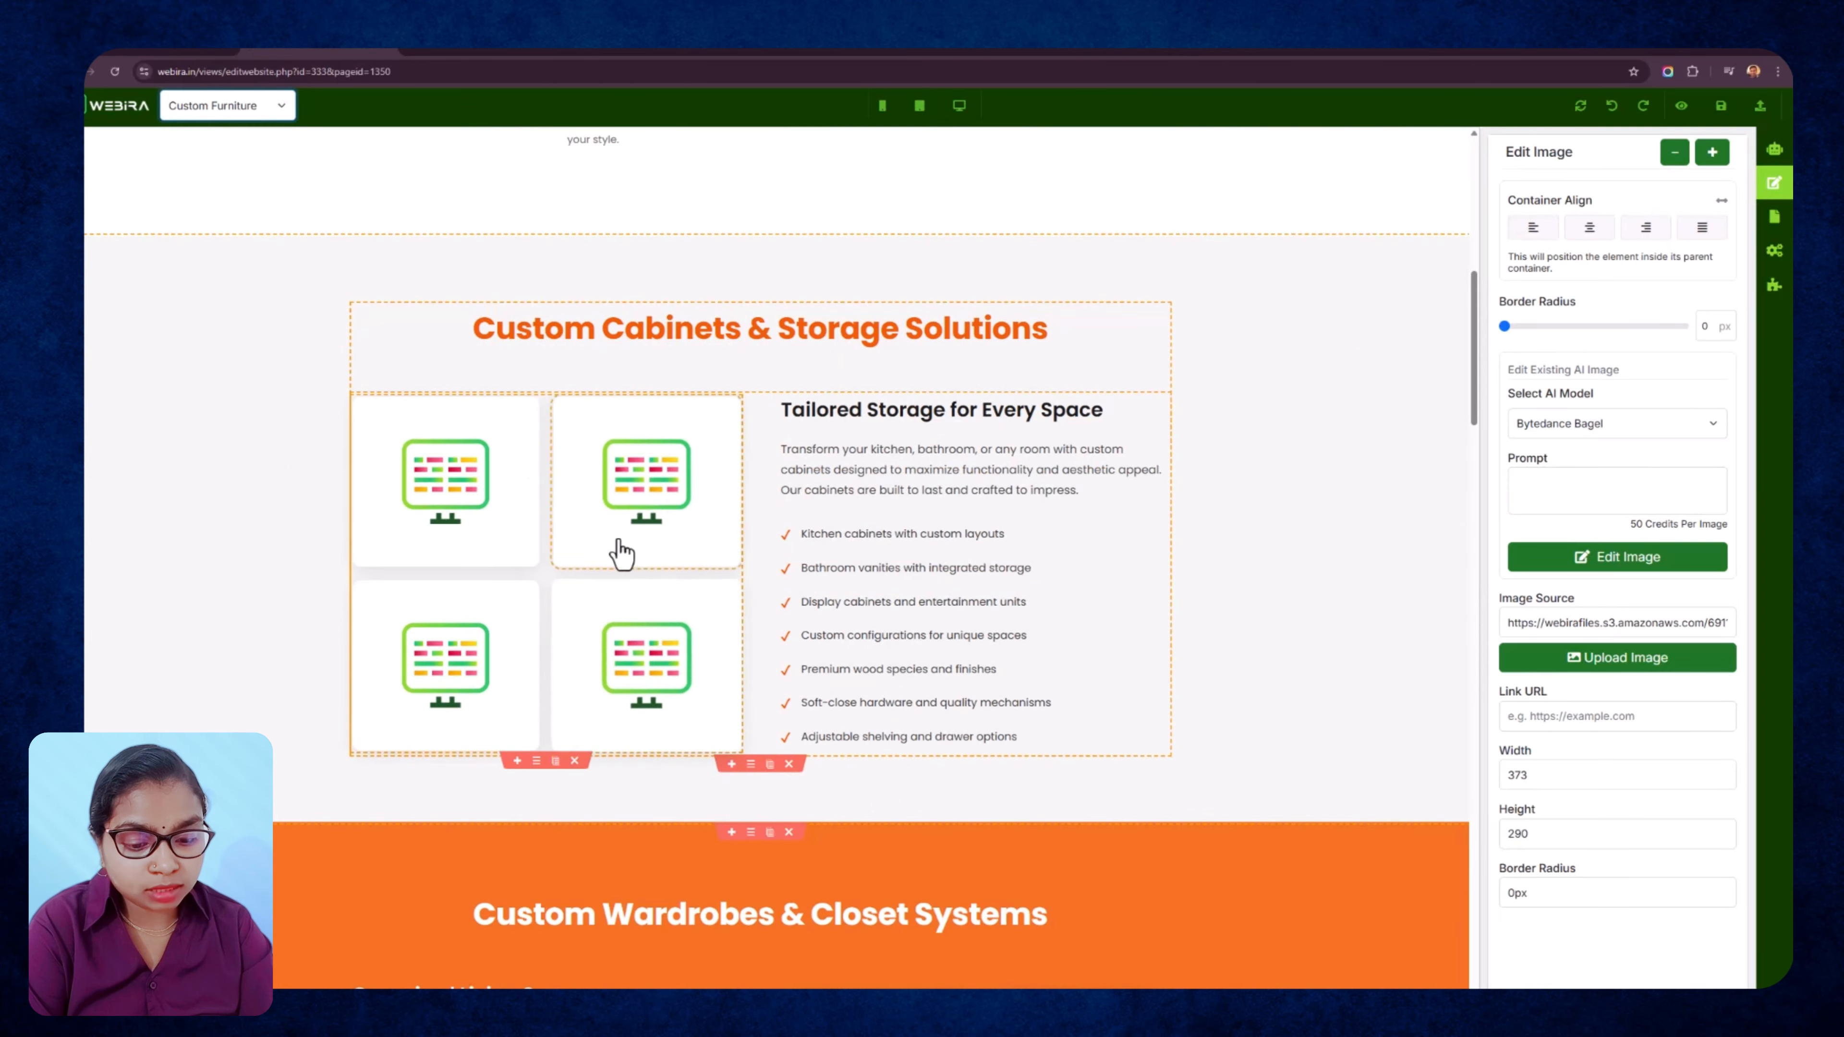
pyautogui.scroll(-14, 755, 558)
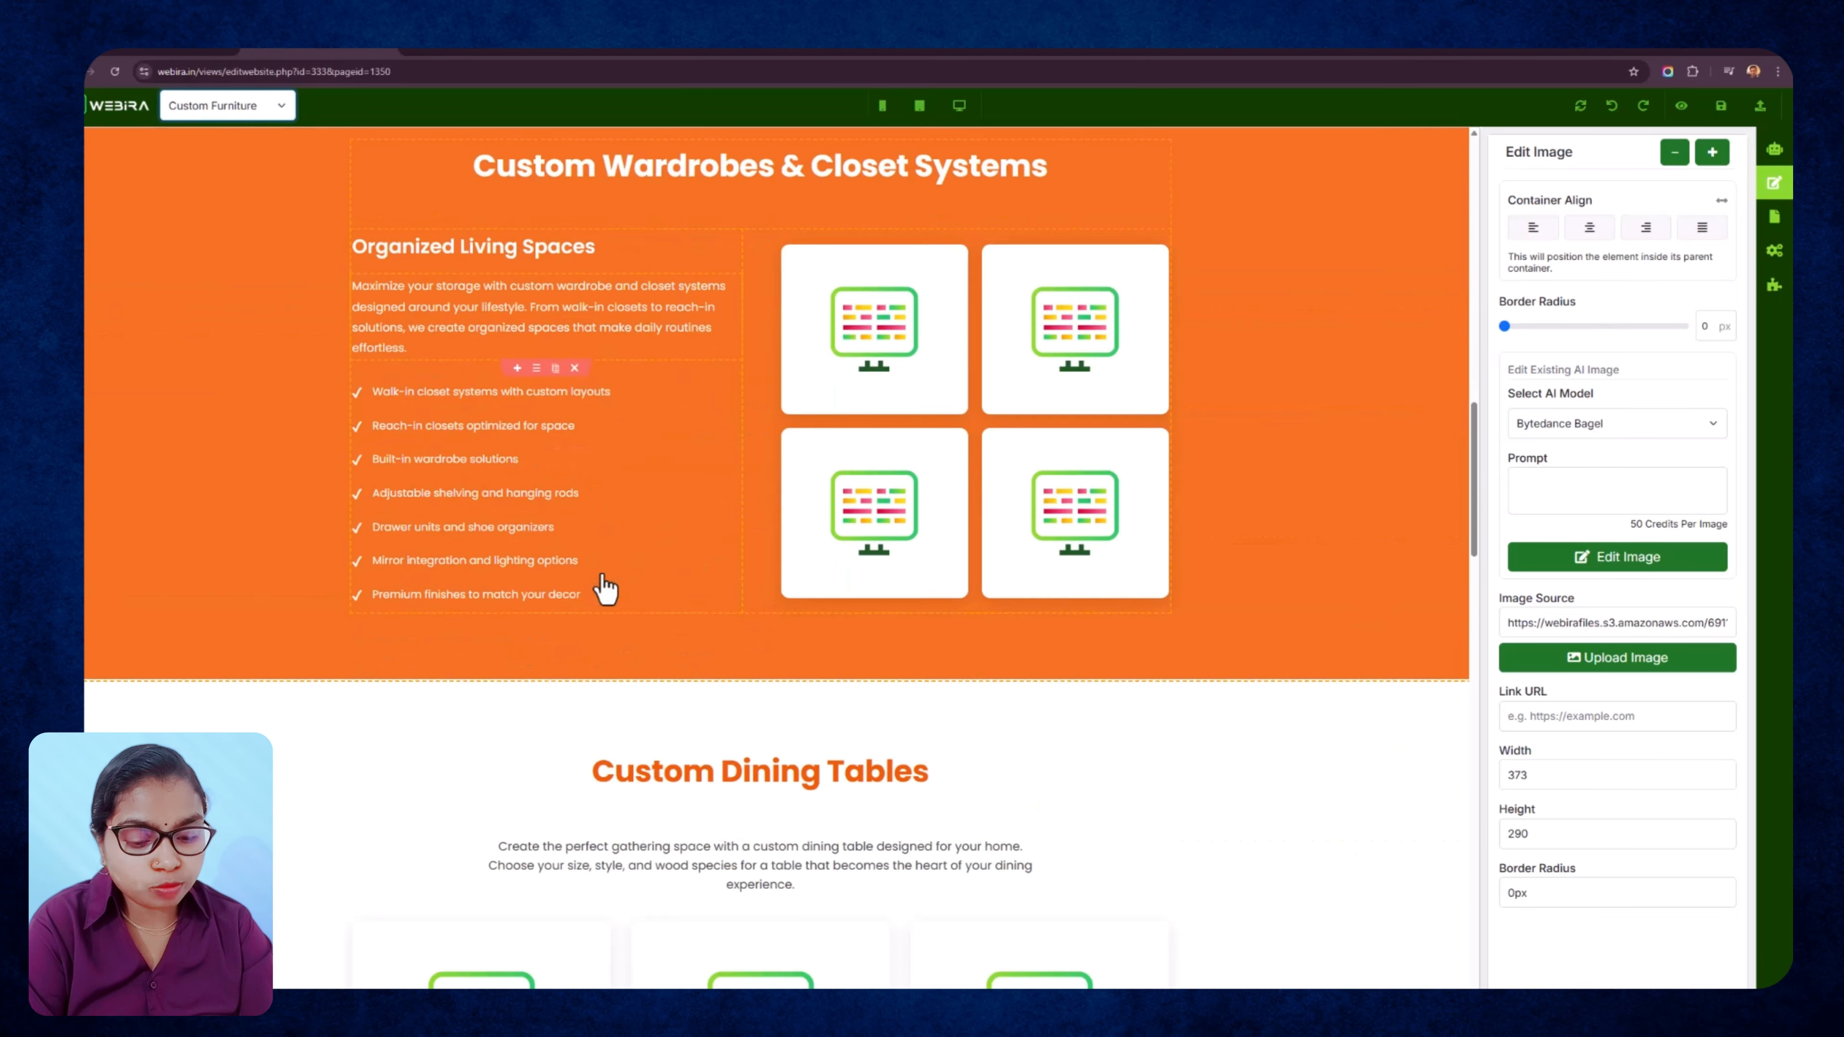
pyautogui.scroll(-12, 609, 581)
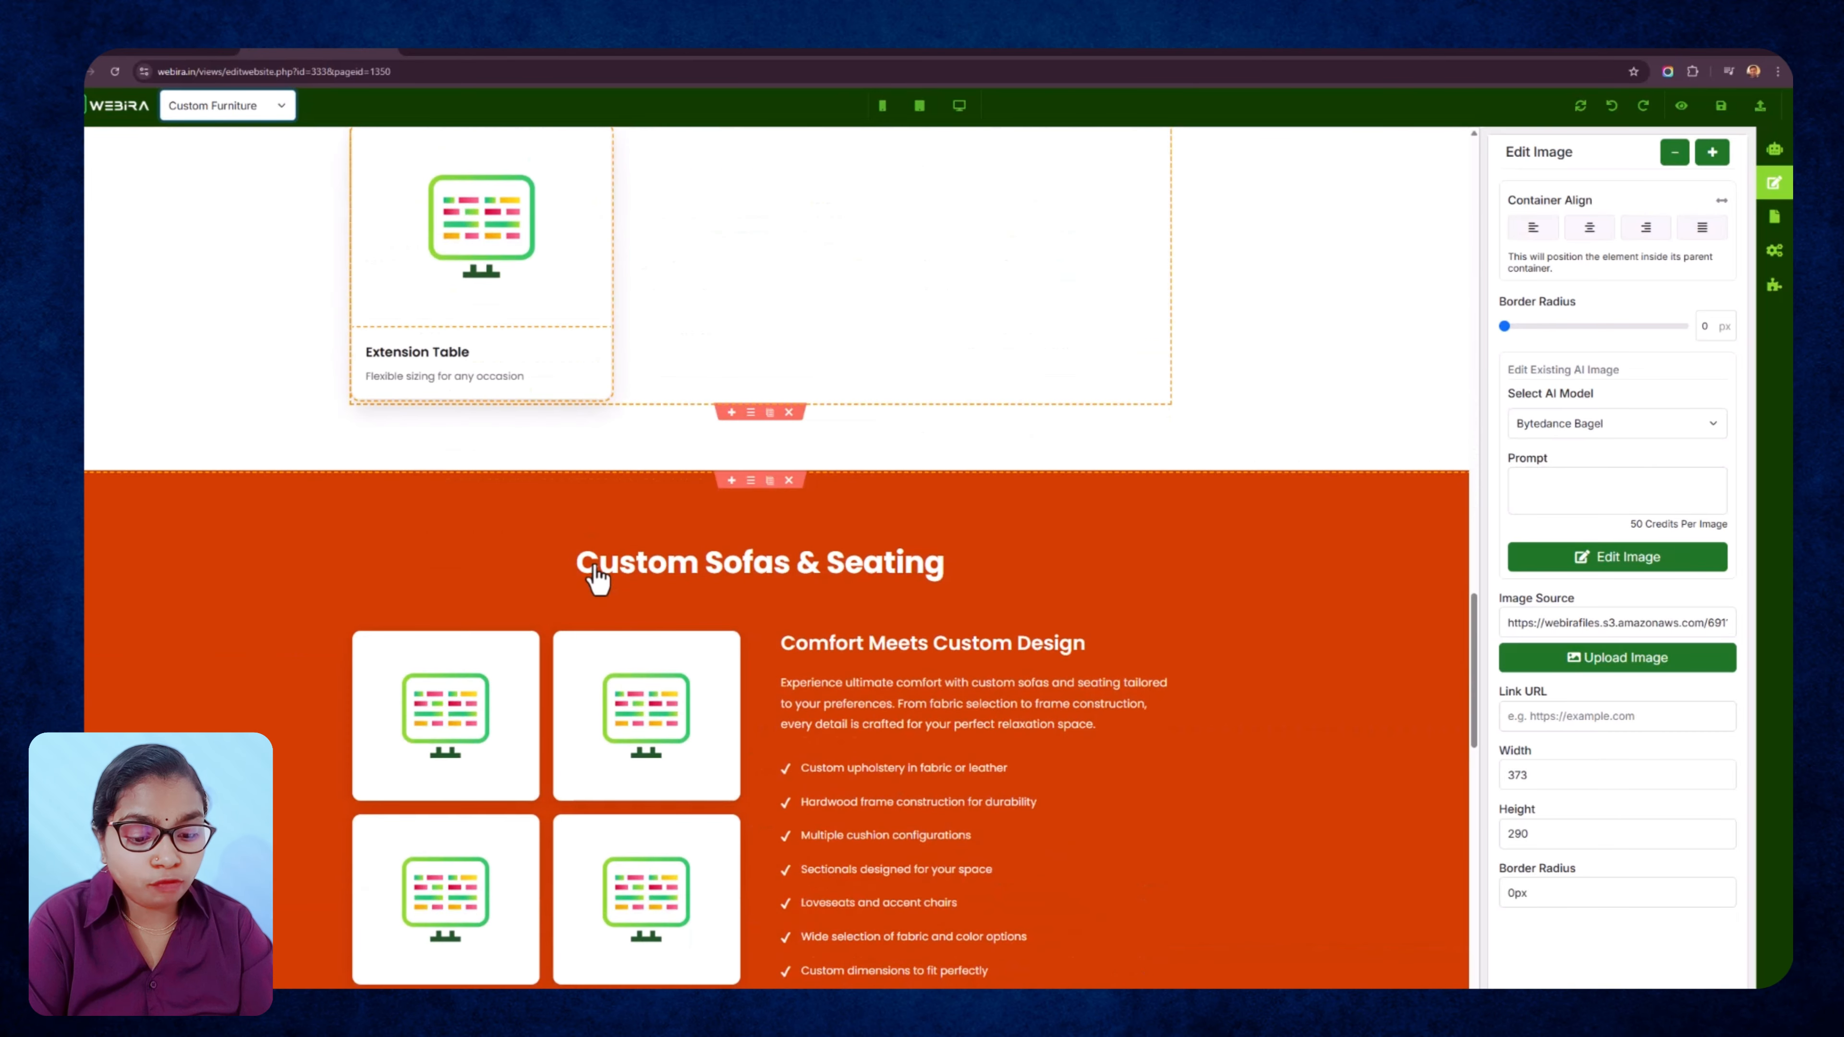
pyautogui.scroll(-3, 597, 578)
# Preview the Custom Furniture page in the mobile layout, then in the tablet layout.
pyautogui.click(882, 105)
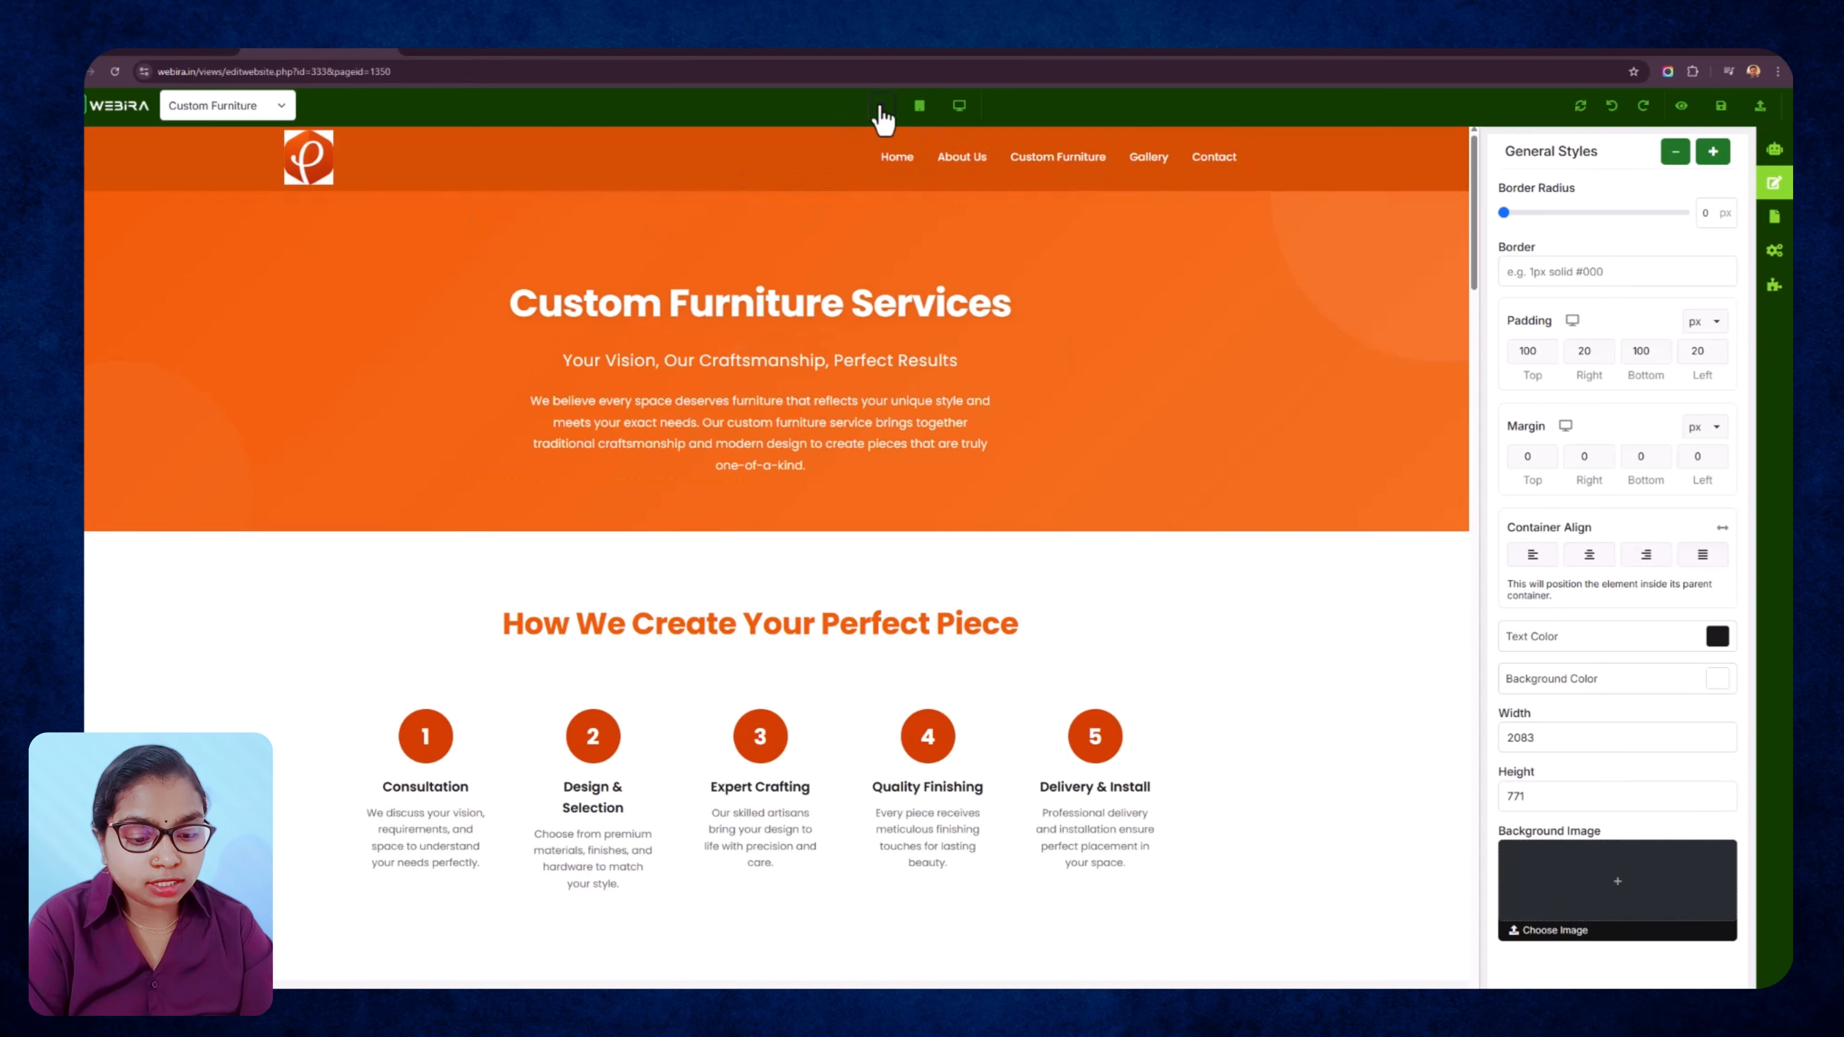
pyautogui.scroll(-5, 726, 371)
pyautogui.scroll(-10, 740, 363)
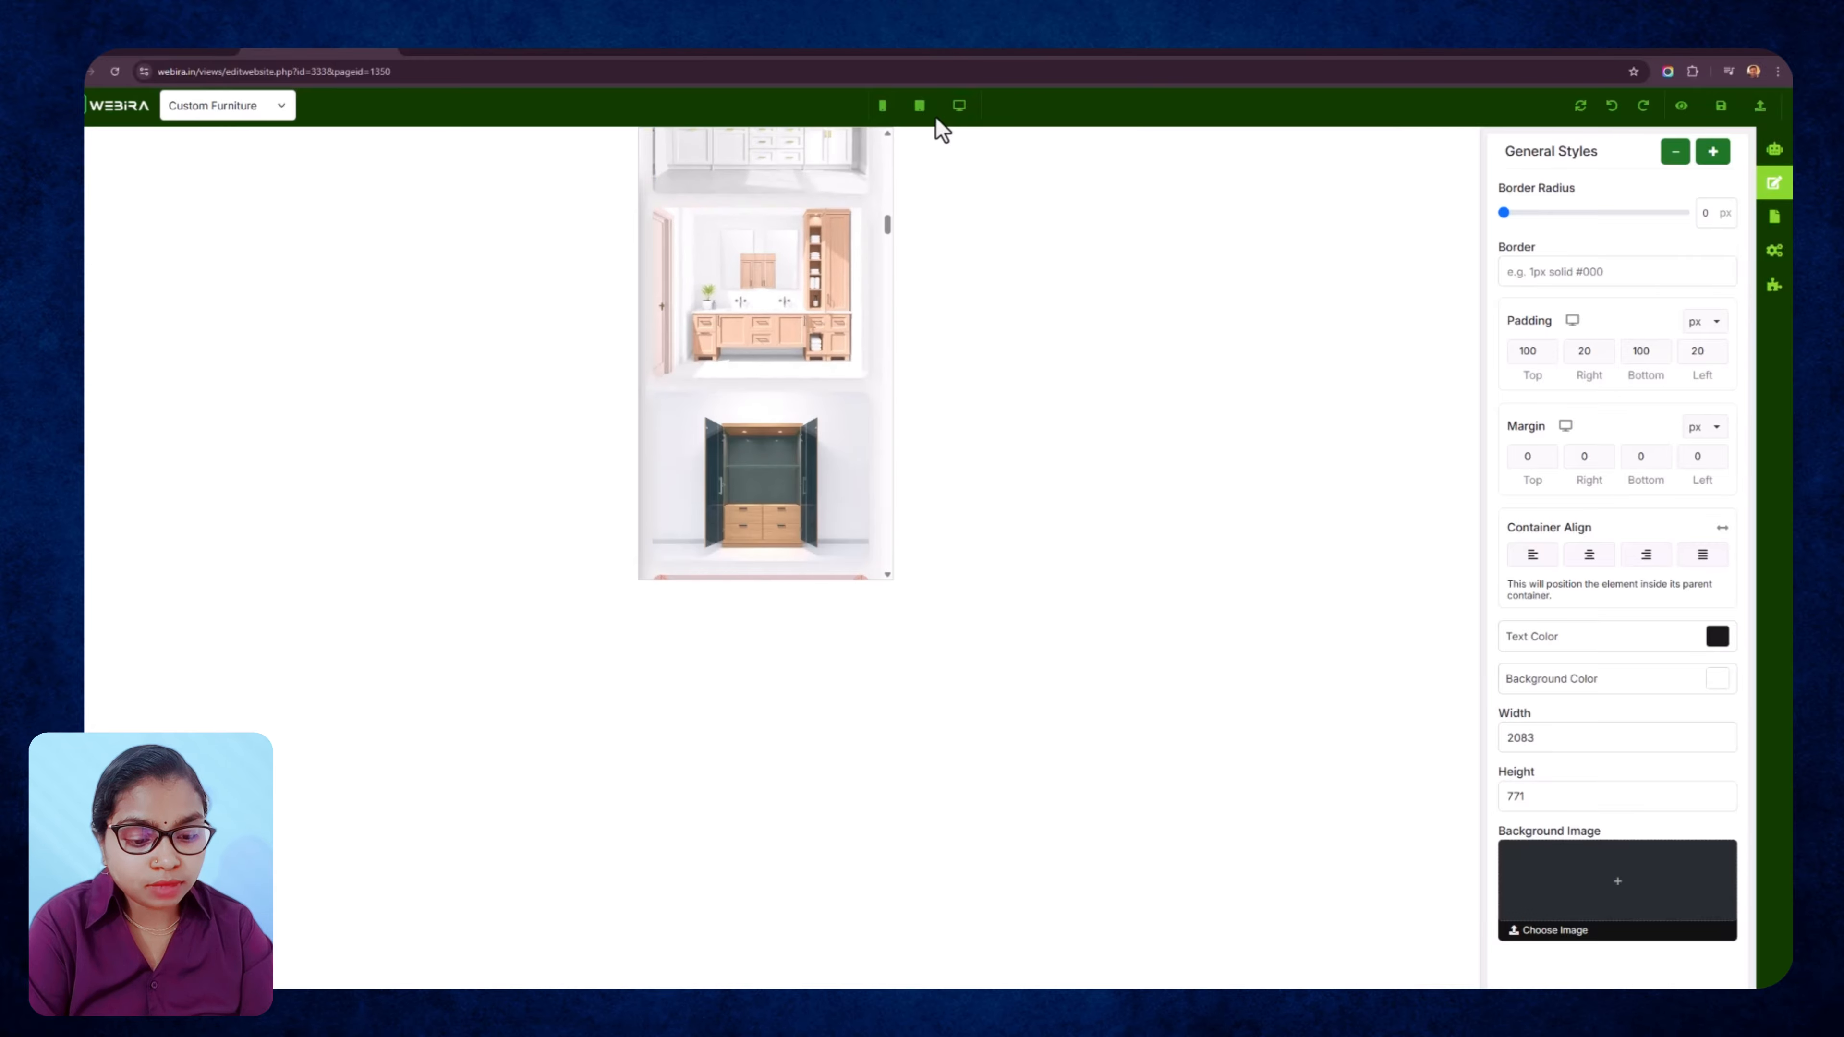
pyautogui.click(921, 109)
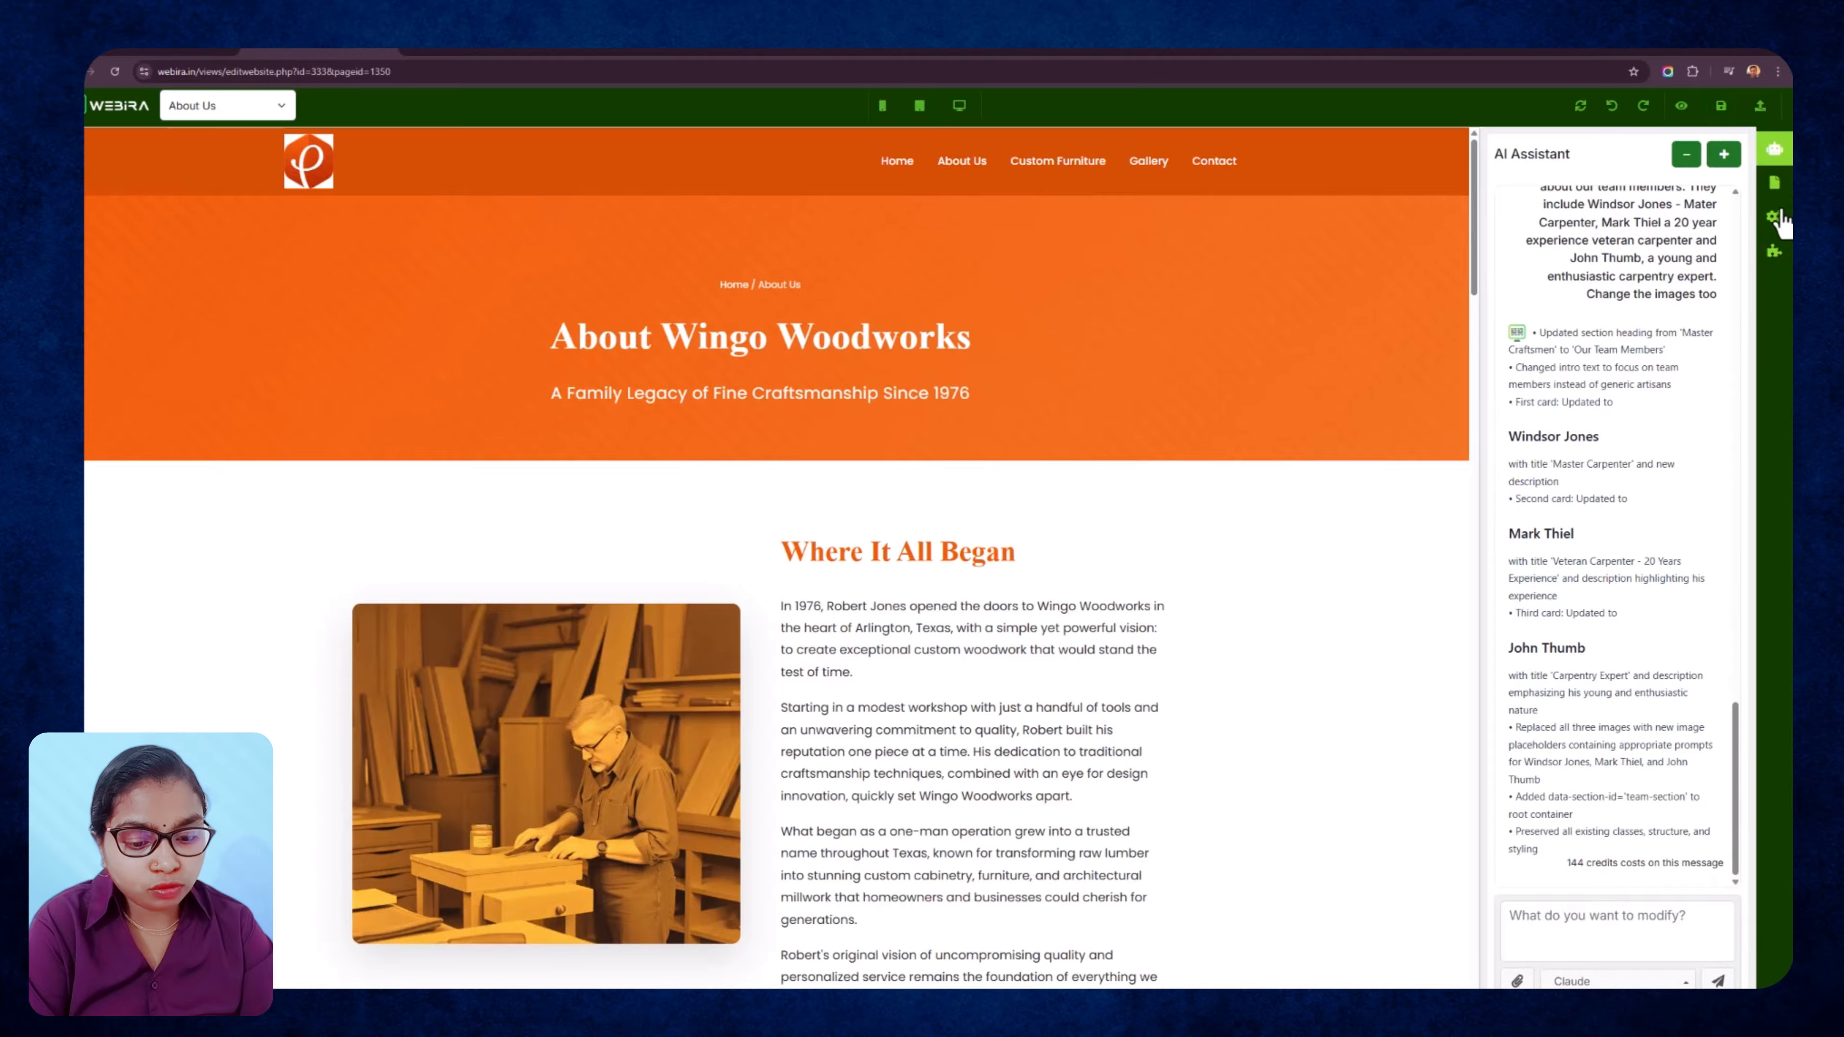
# Open the SEO settings for the About Us page and review the meta description and keywords.
pyautogui.click(1777, 218)
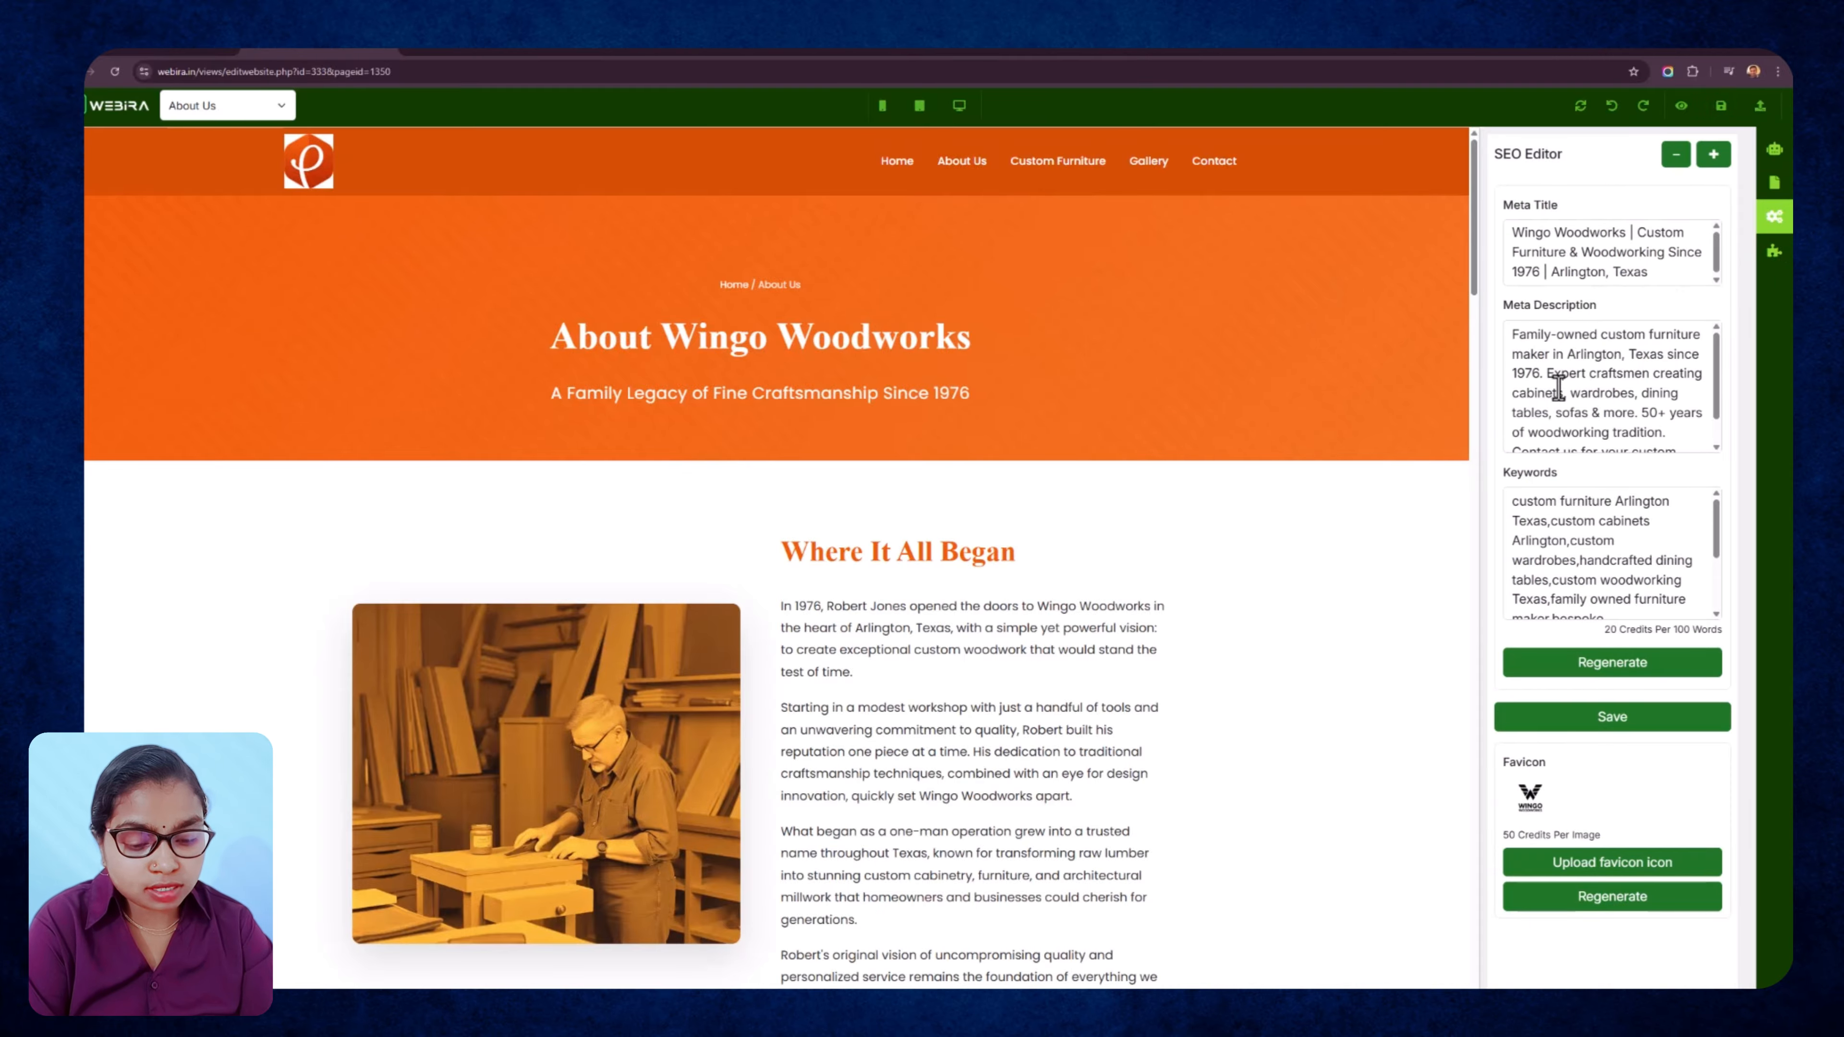
pyautogui.scroll(-3, 1539, 402)
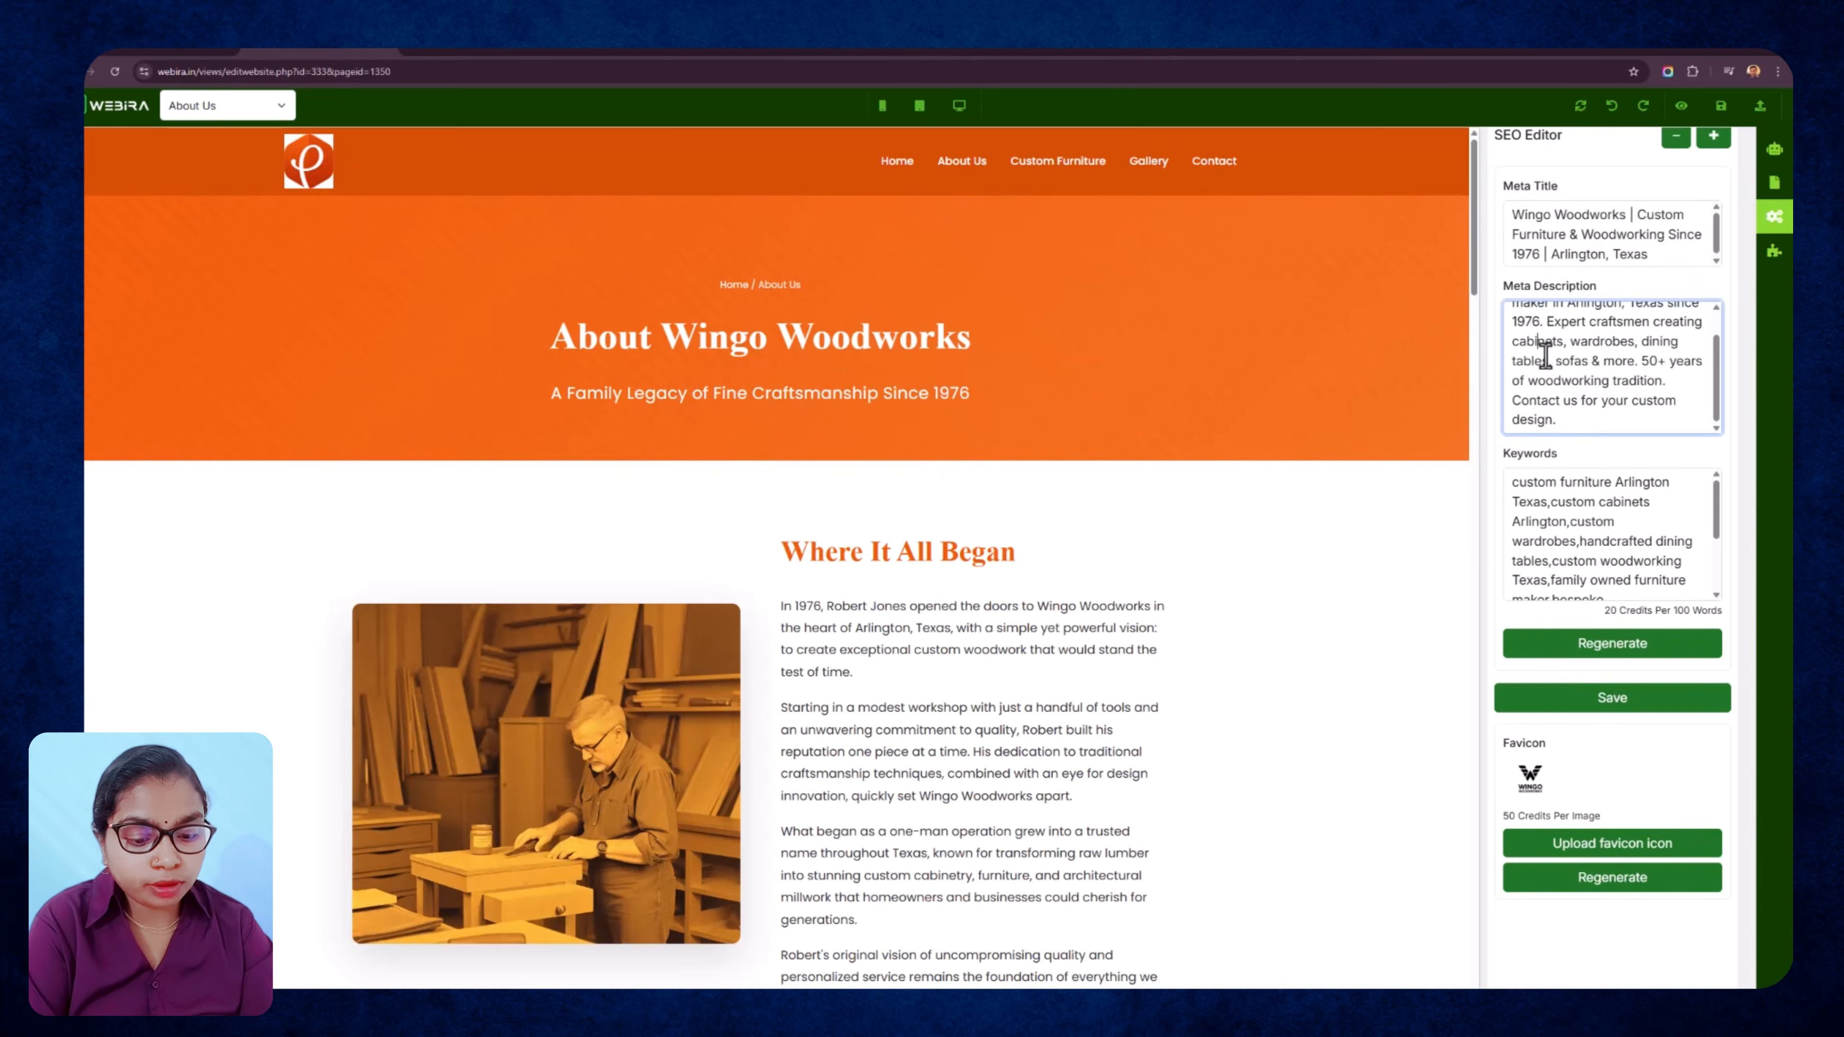
pyautogui.click(1583, 502)
pyautogui.scroll(-2, 1458, 581)
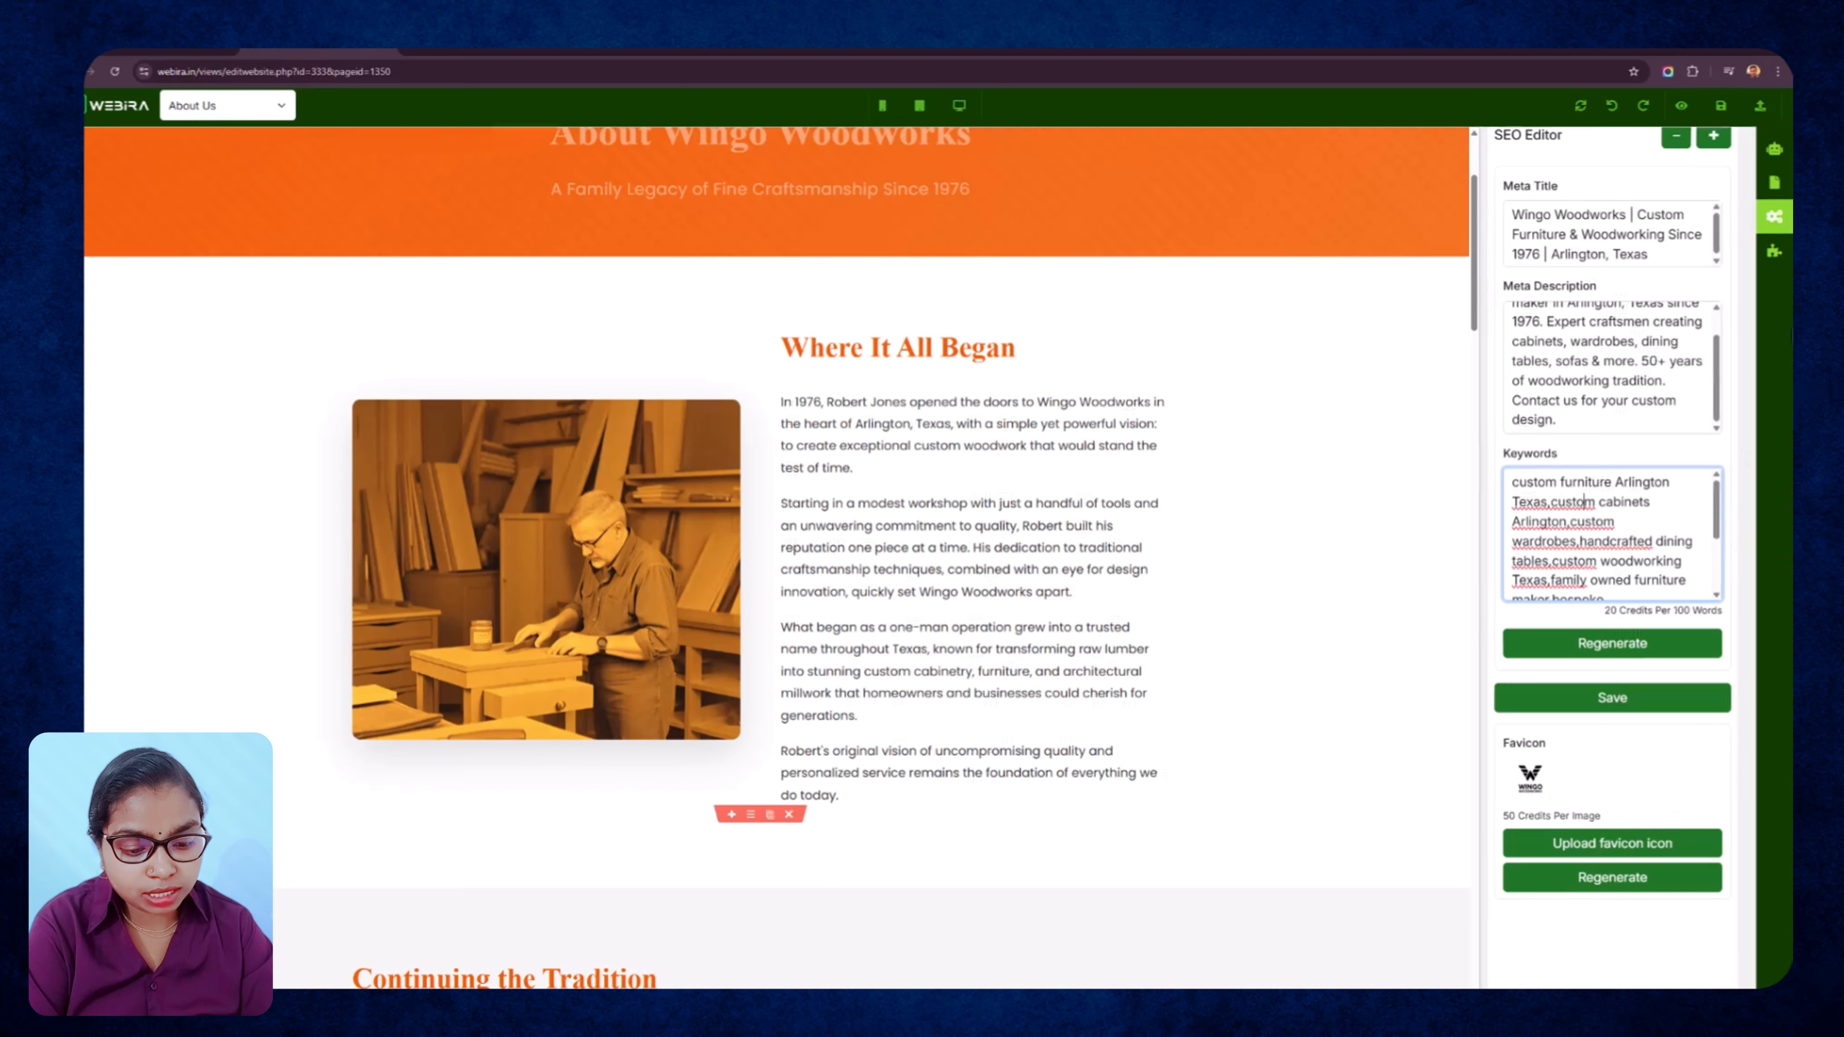
# Open the CSS editor for the About Us page and look through its style rules.
pyautogui.click(1776, 193)
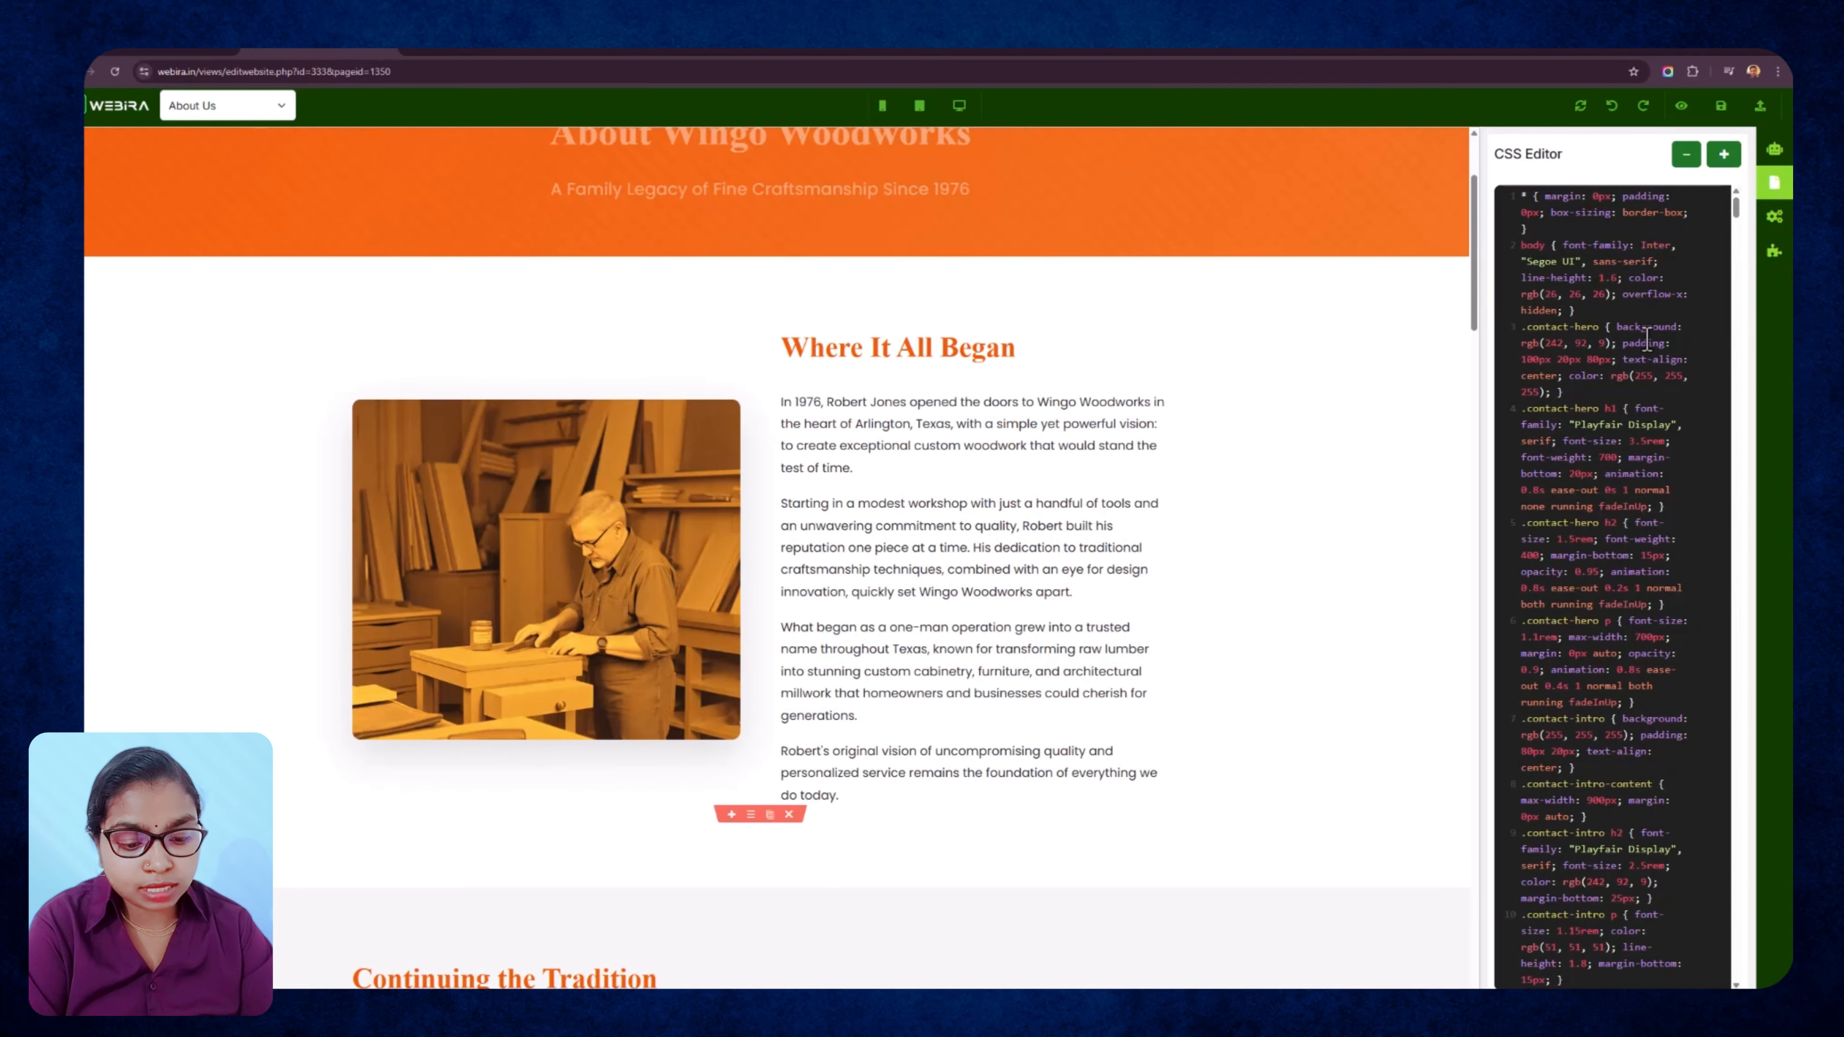
pyautogui.scroll(-8, 1661, 588)
pyautogui.scroll(8, 1661, 588)
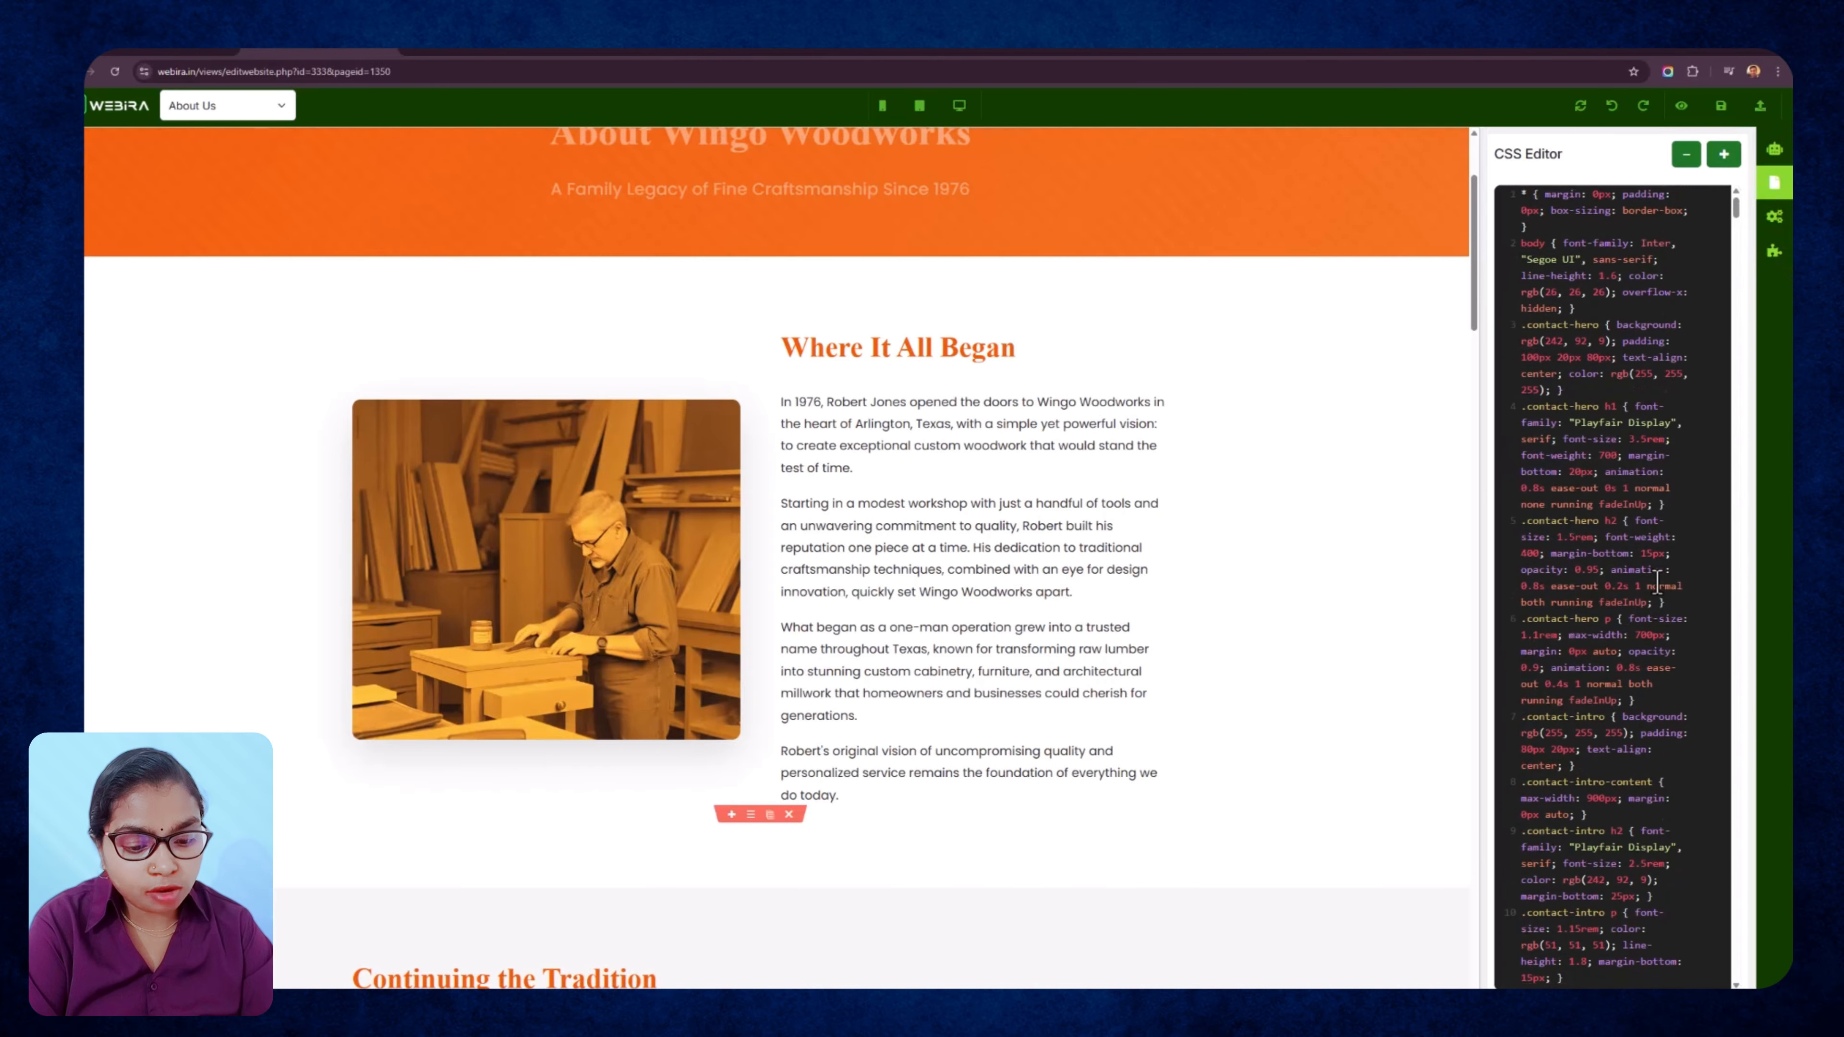
pyautogui.scroll(-8, 1623, 370)
pyautogui.scroll(-3, 1466, 730)
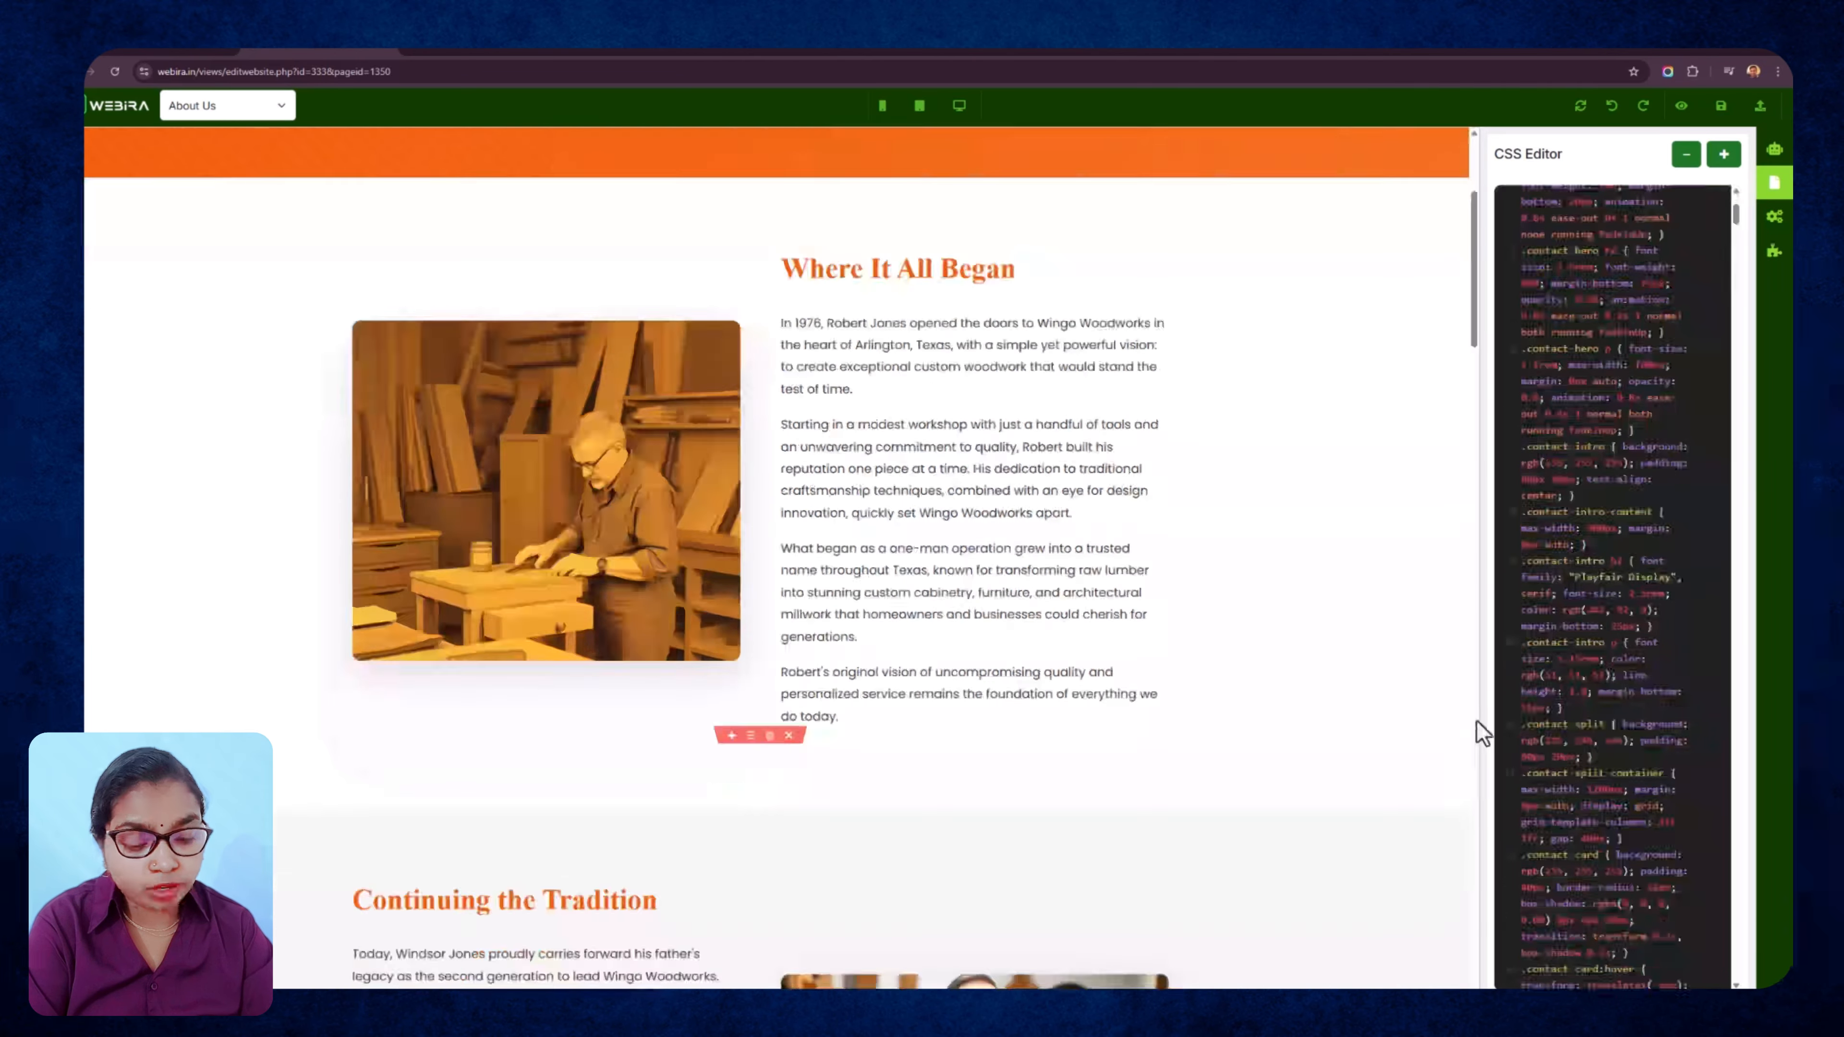
pyautogui.scroll(3, 1165, 782)
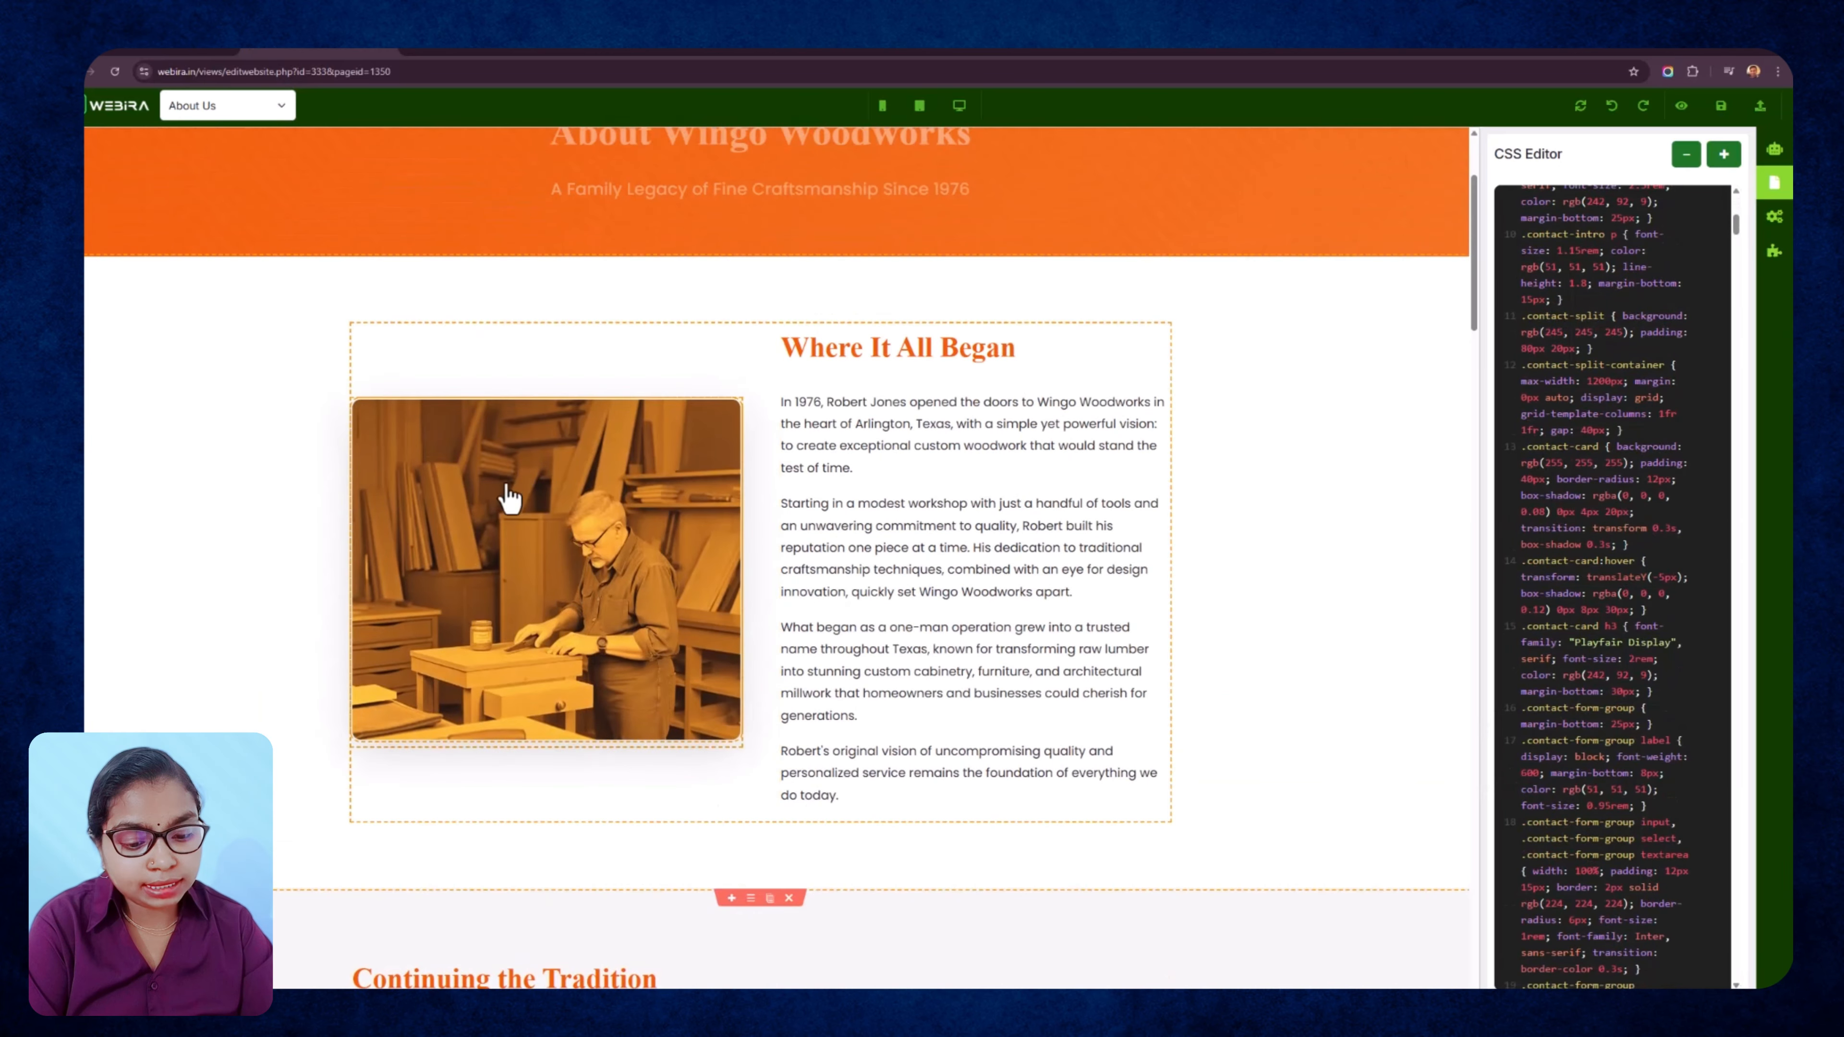
pyautogui.scroll(4, 1681, 597)
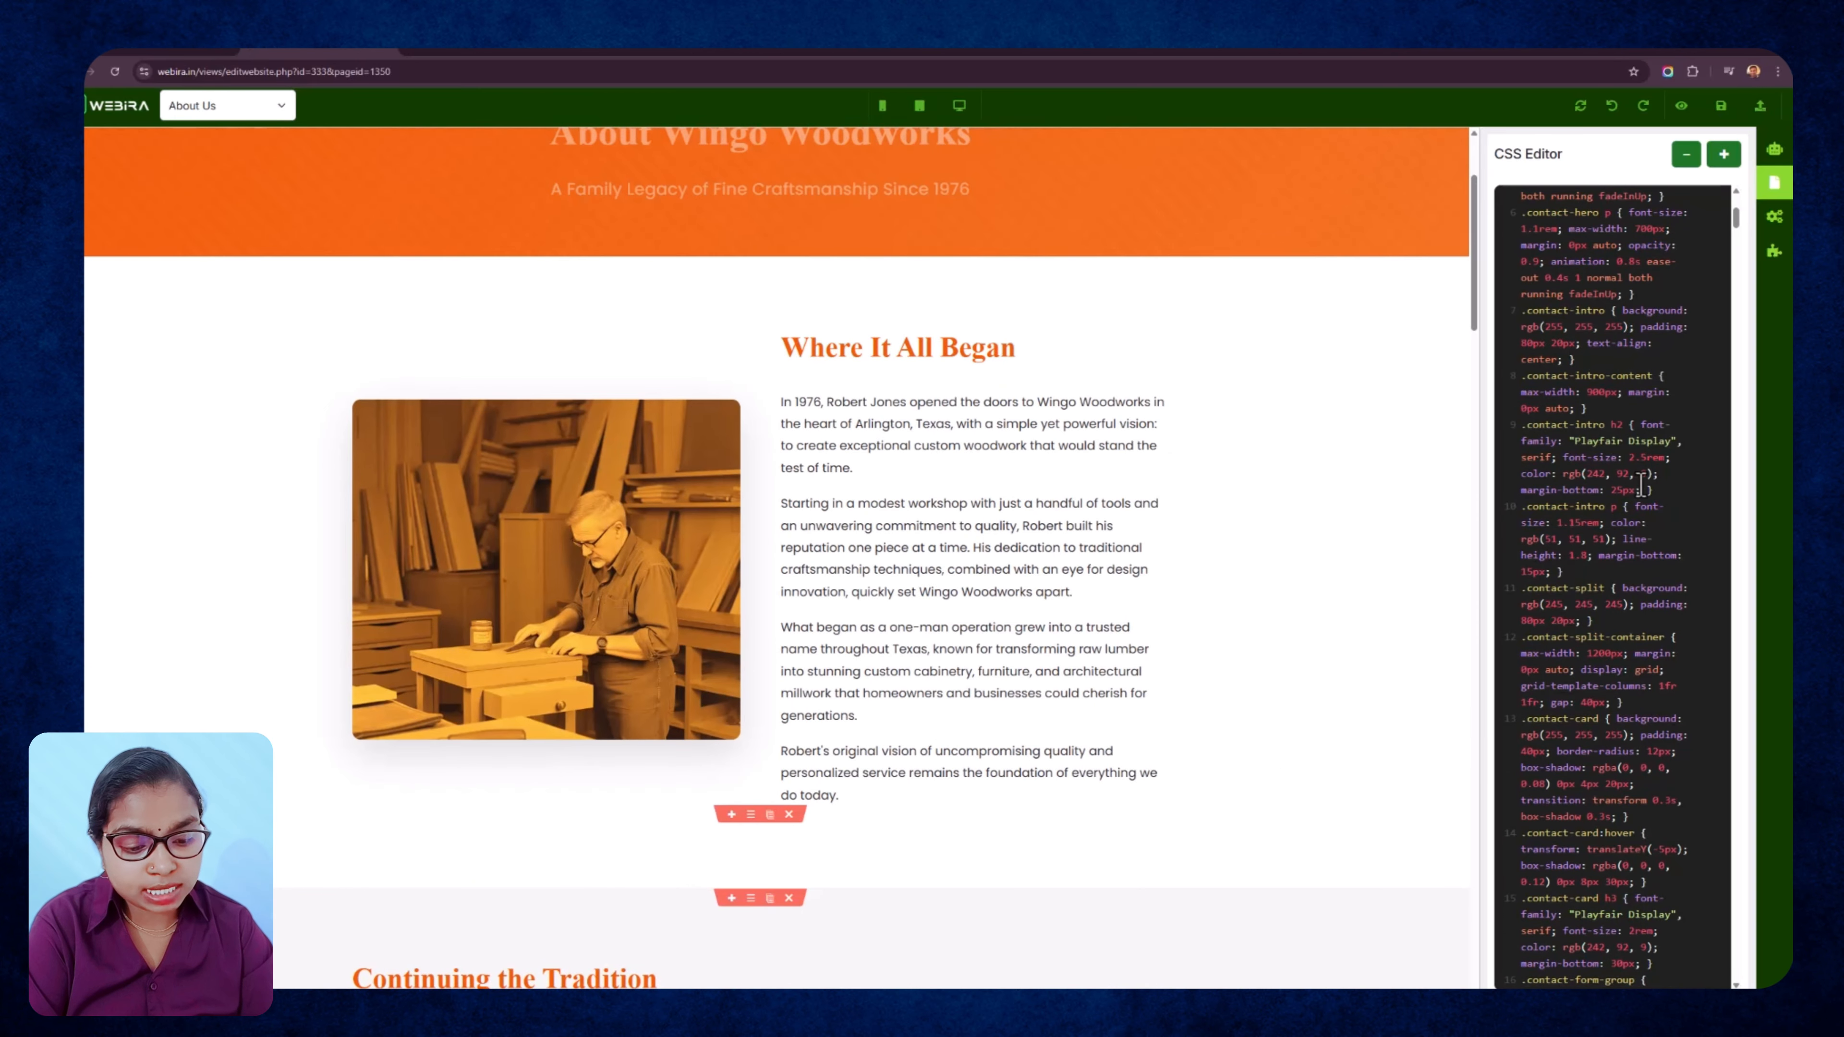
pyautogui.scroll(4, 1639, 485)
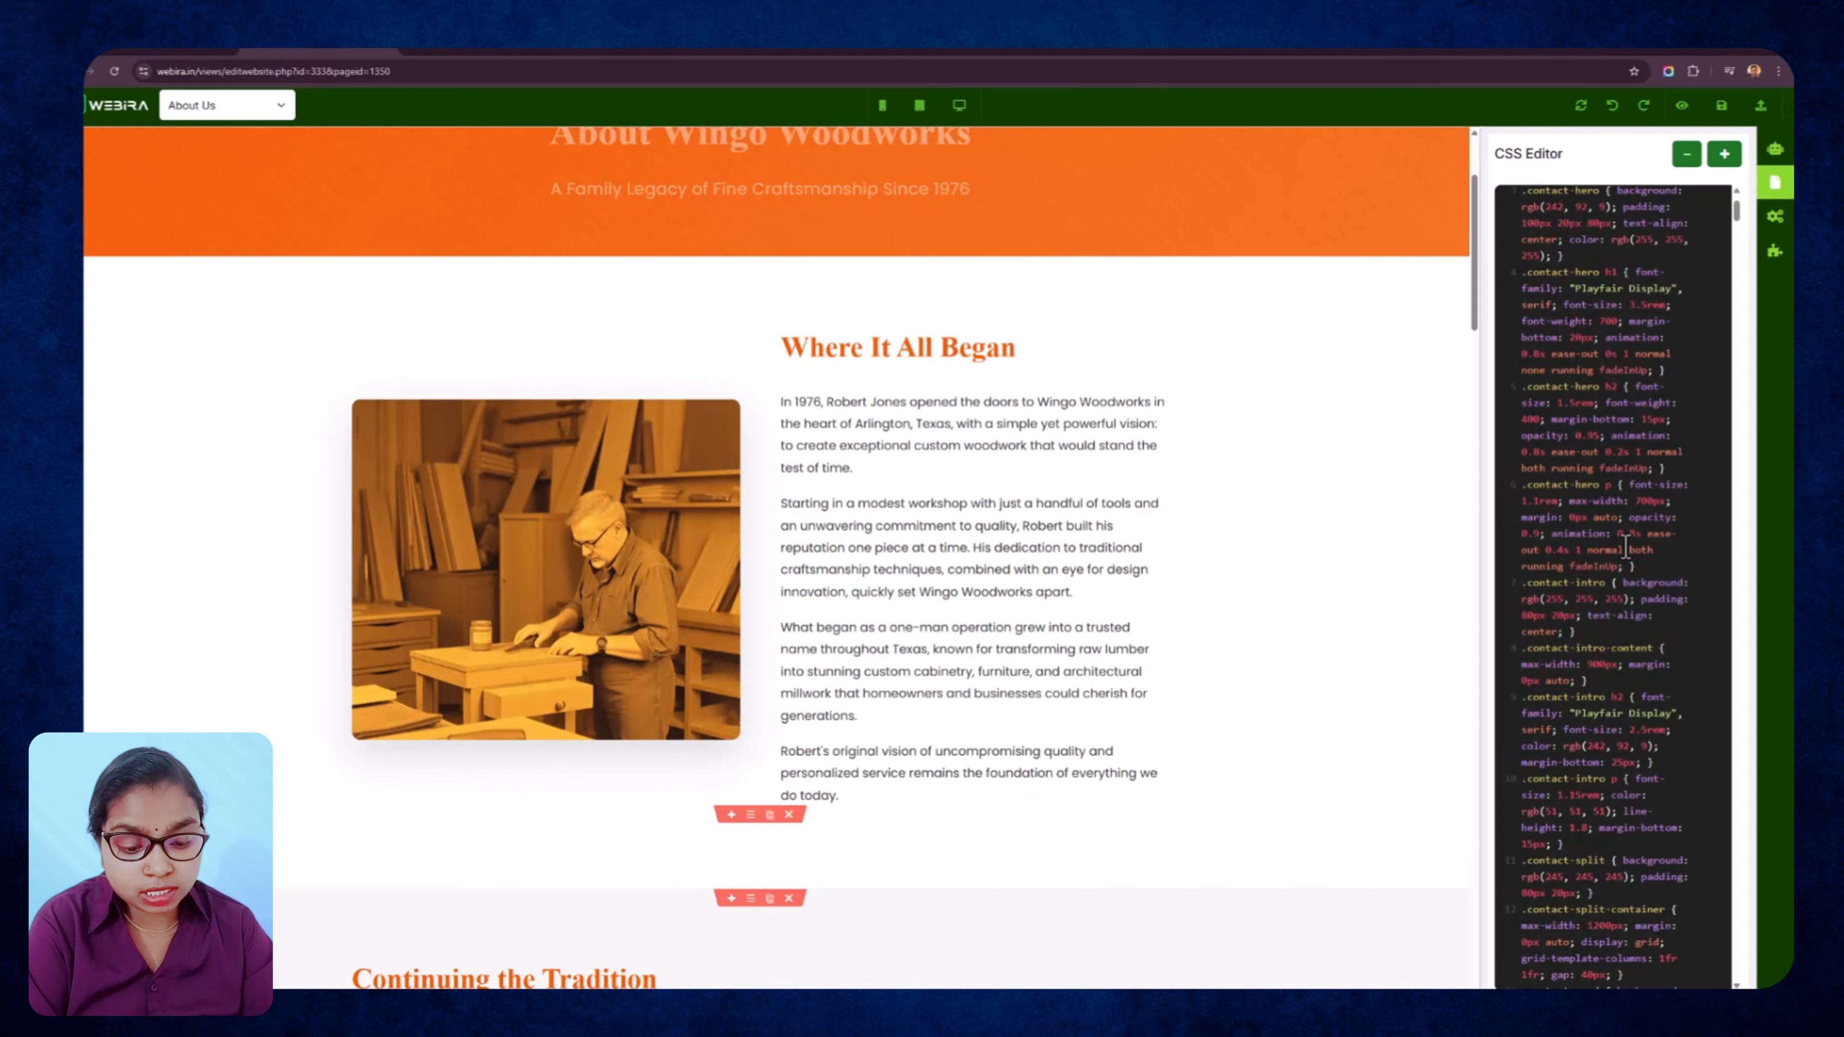
# Open the Contact page from the Wingo Woodworks page list and review it down to the consultation request form.
pyautogui.click(1775, 252)
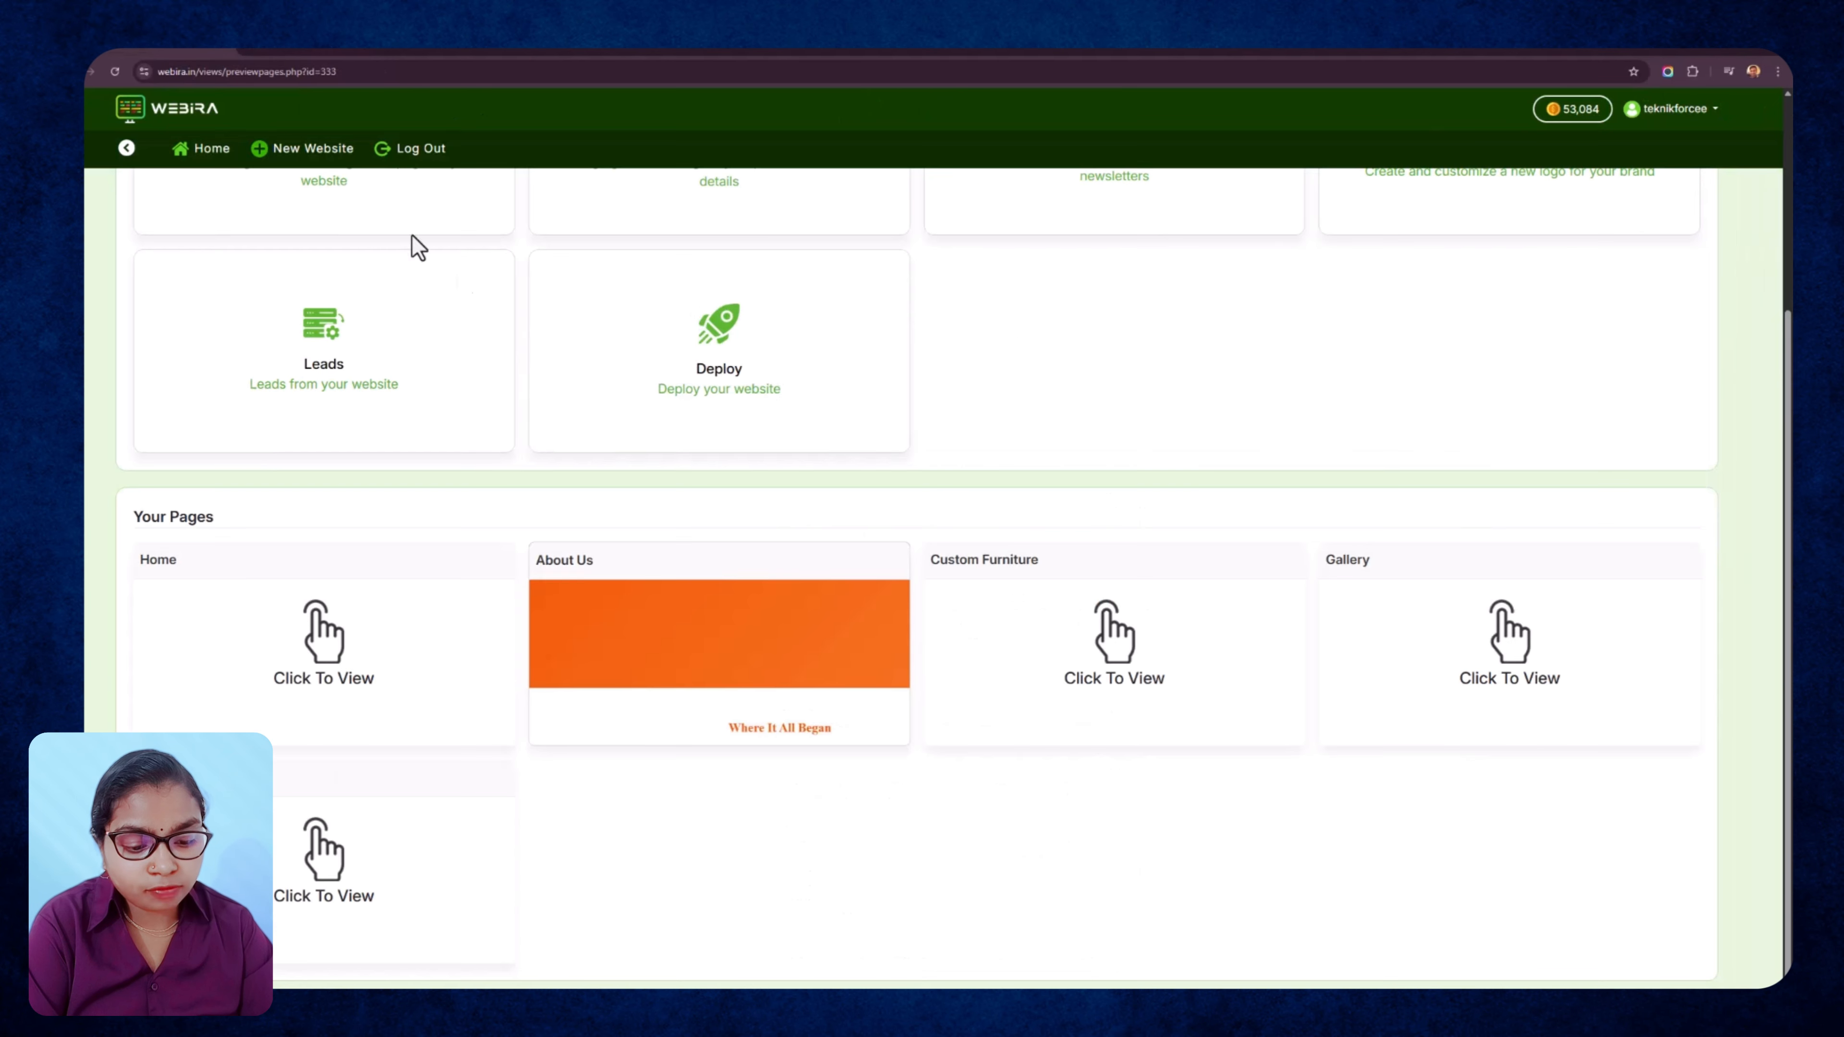
pyautogui.scroll(5, 658, 782)
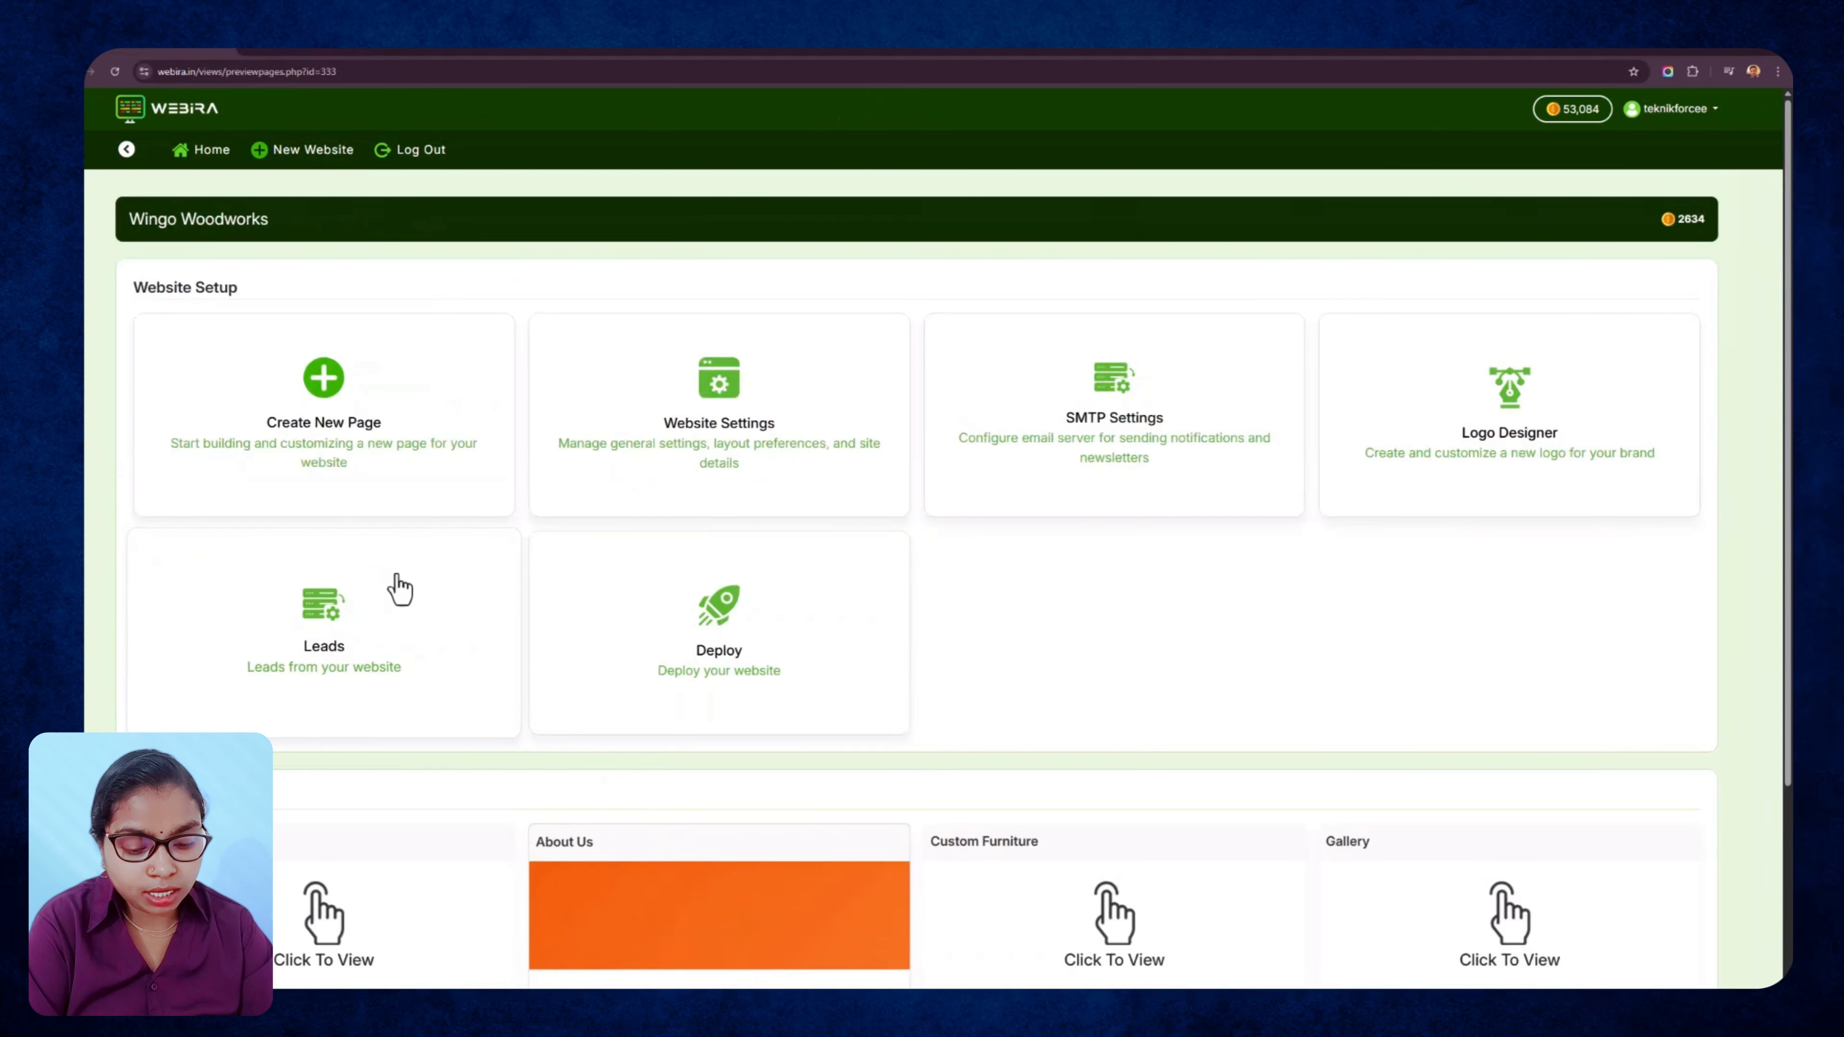
pyautogui.scroll(-4, 1181, 684)
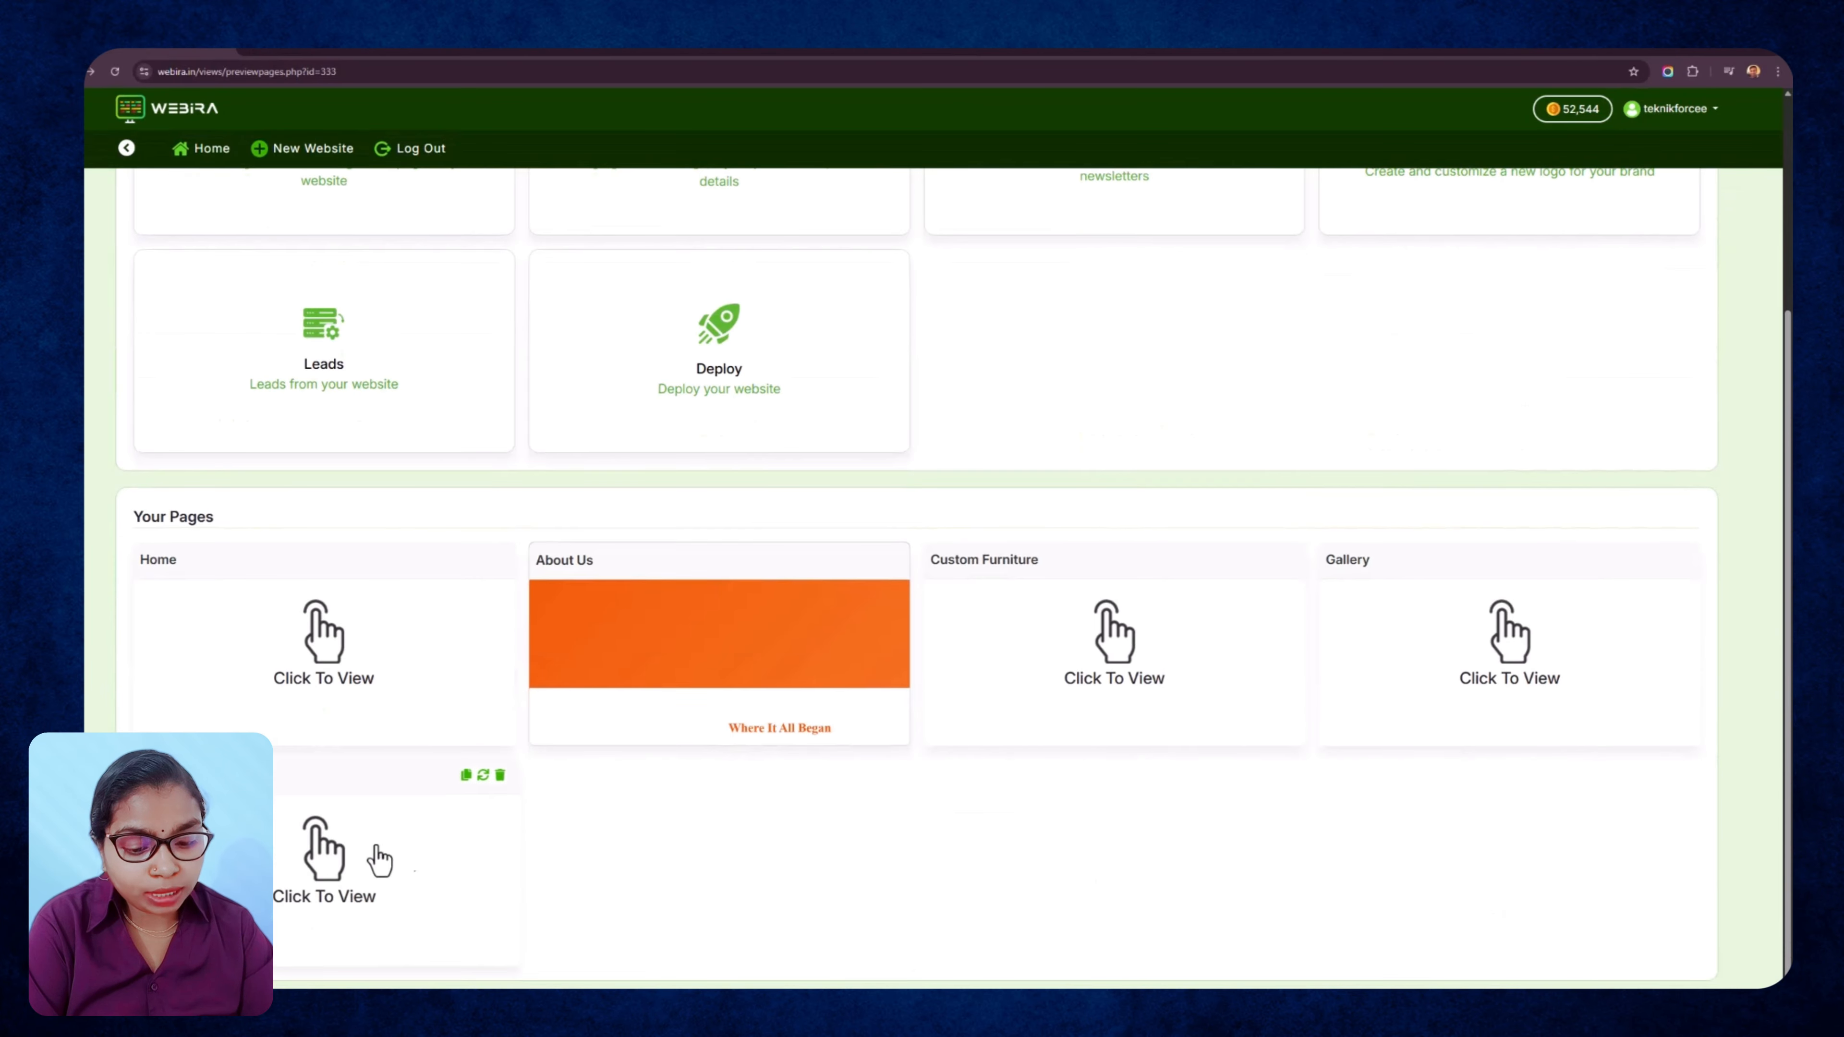
pyautogui.click(379, 861)
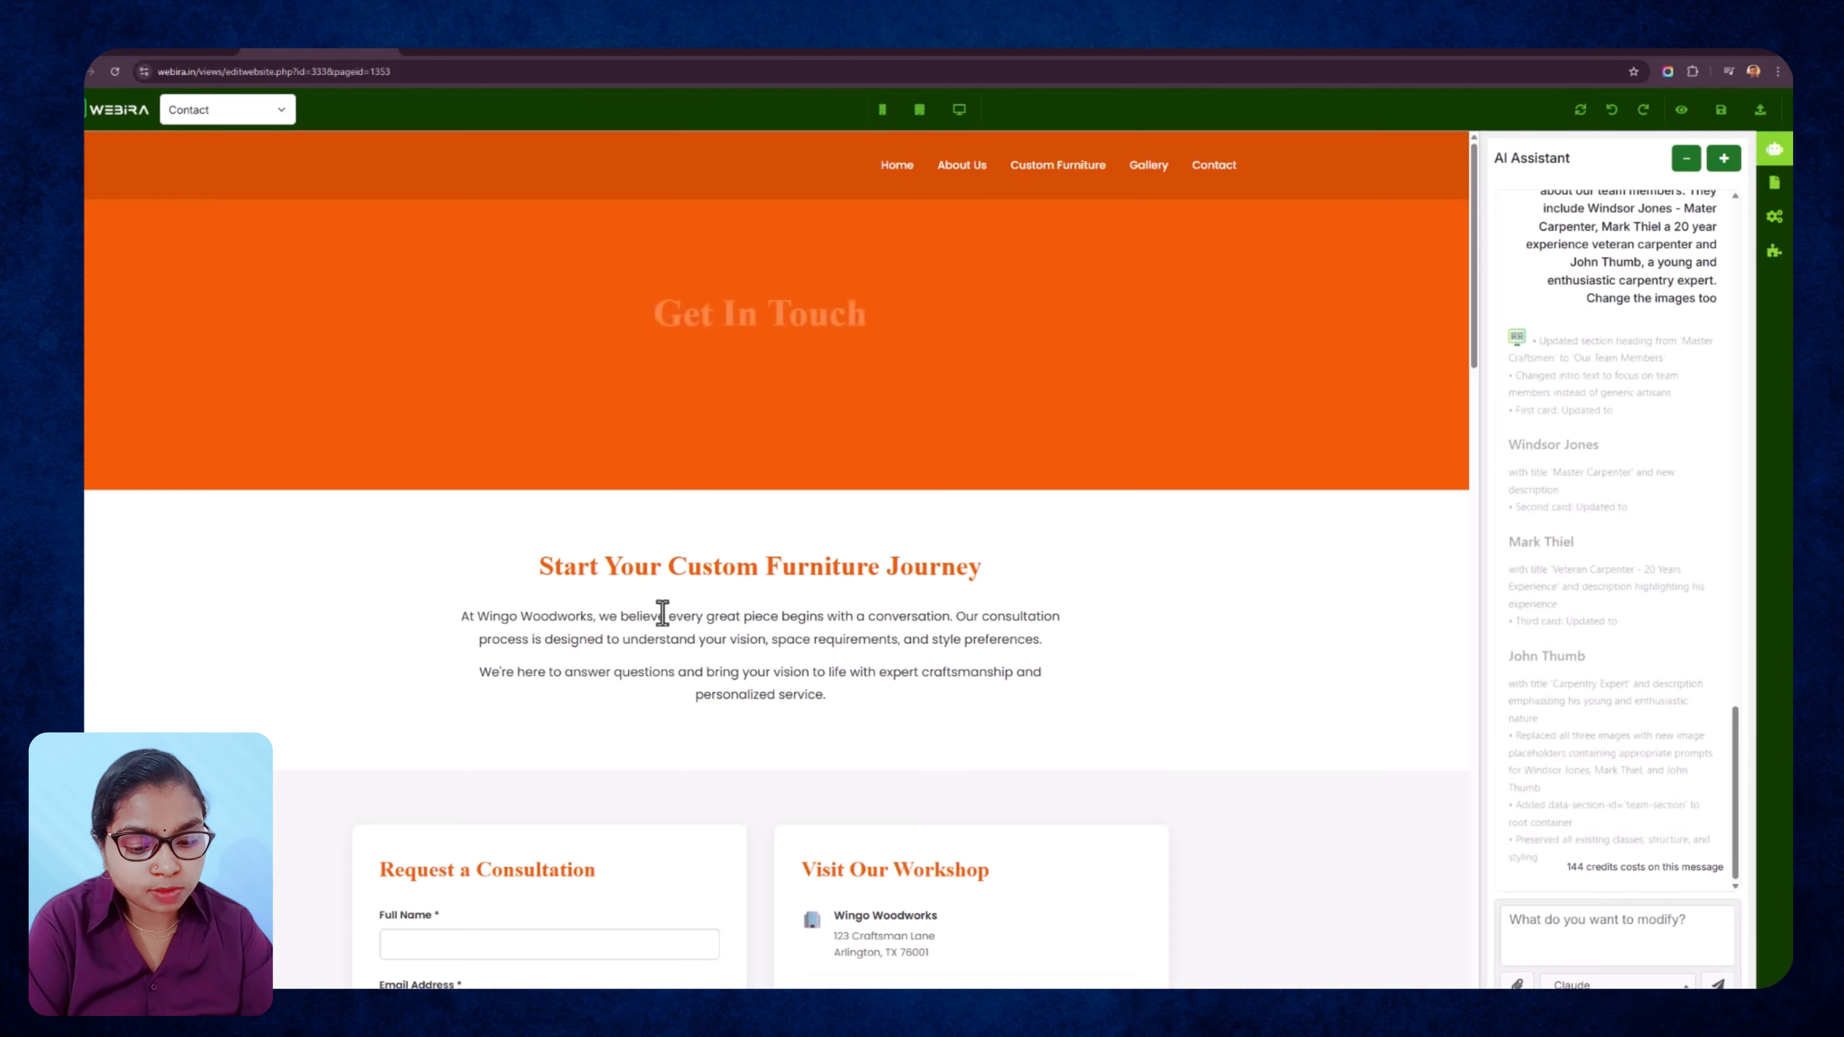
pyautogui.scroll(-8, 725, 494)
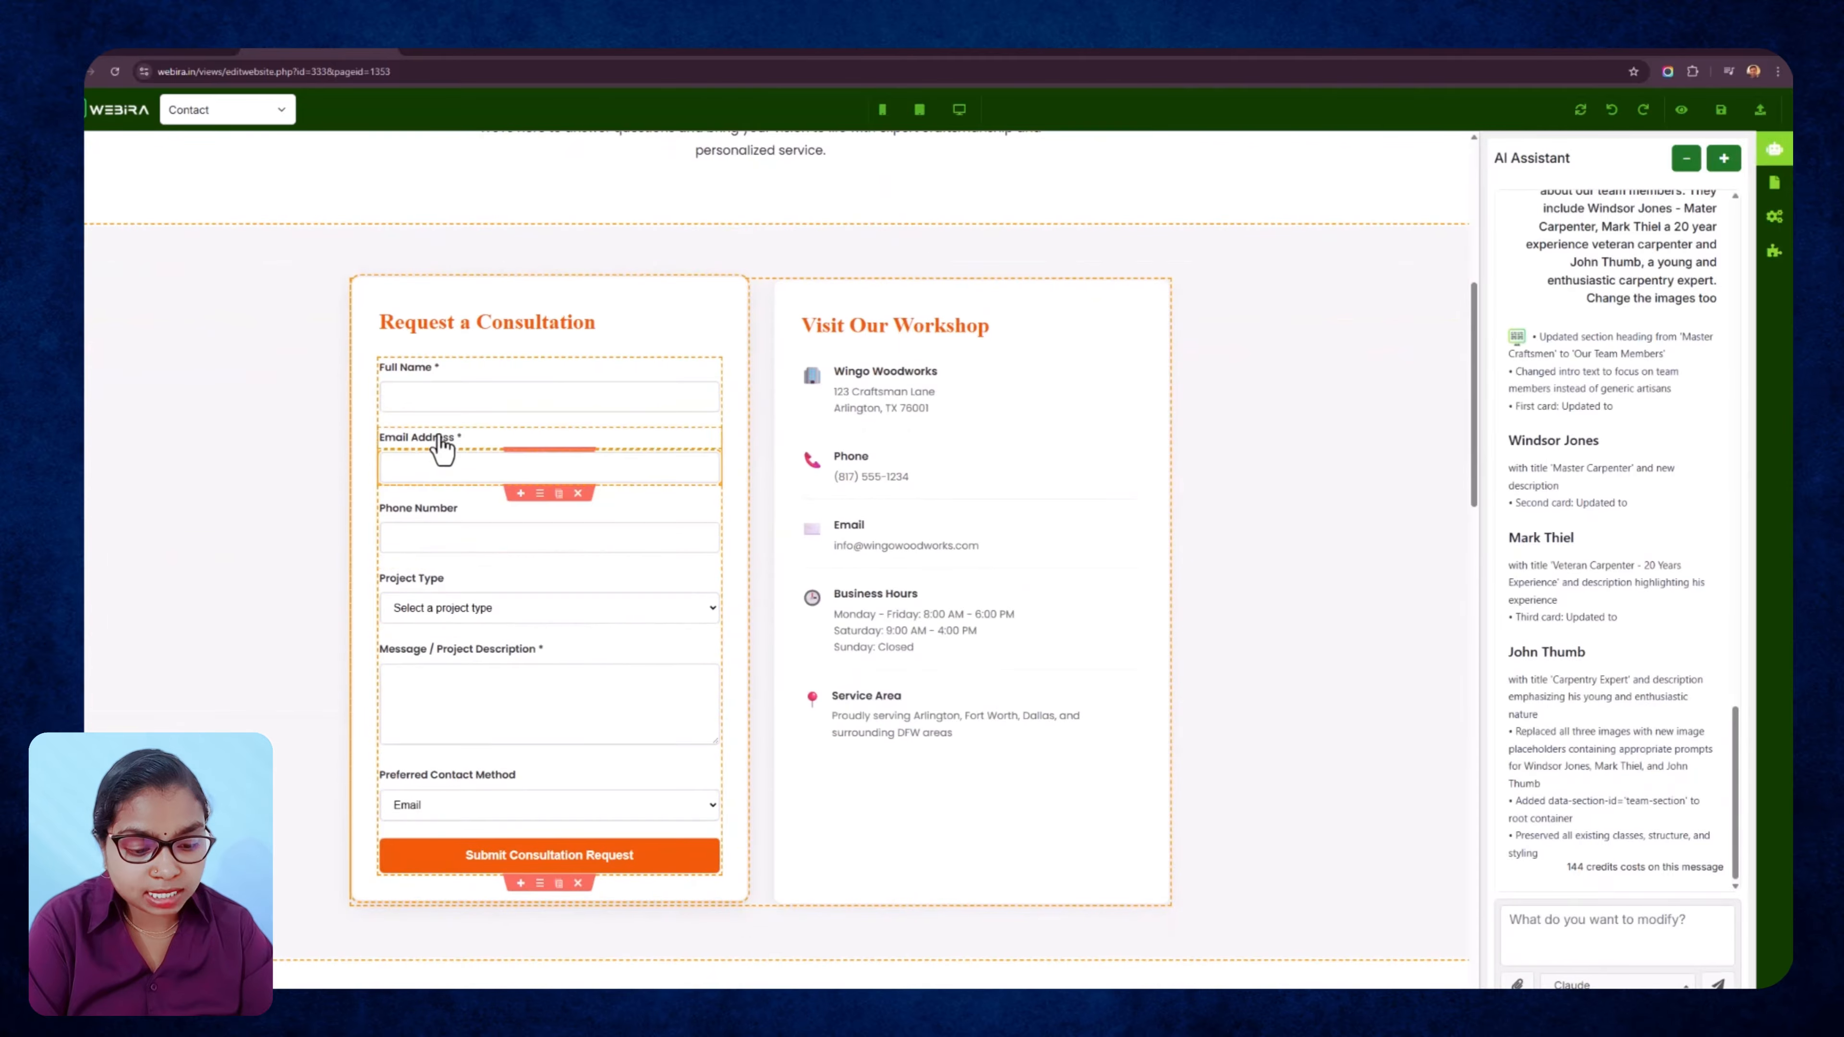
# Check the consultation form's input fields and the choices offered for Project Type and Preferred Contact Method.
pyautogui.click(448, 404)
pyautogui.click(456, 471)
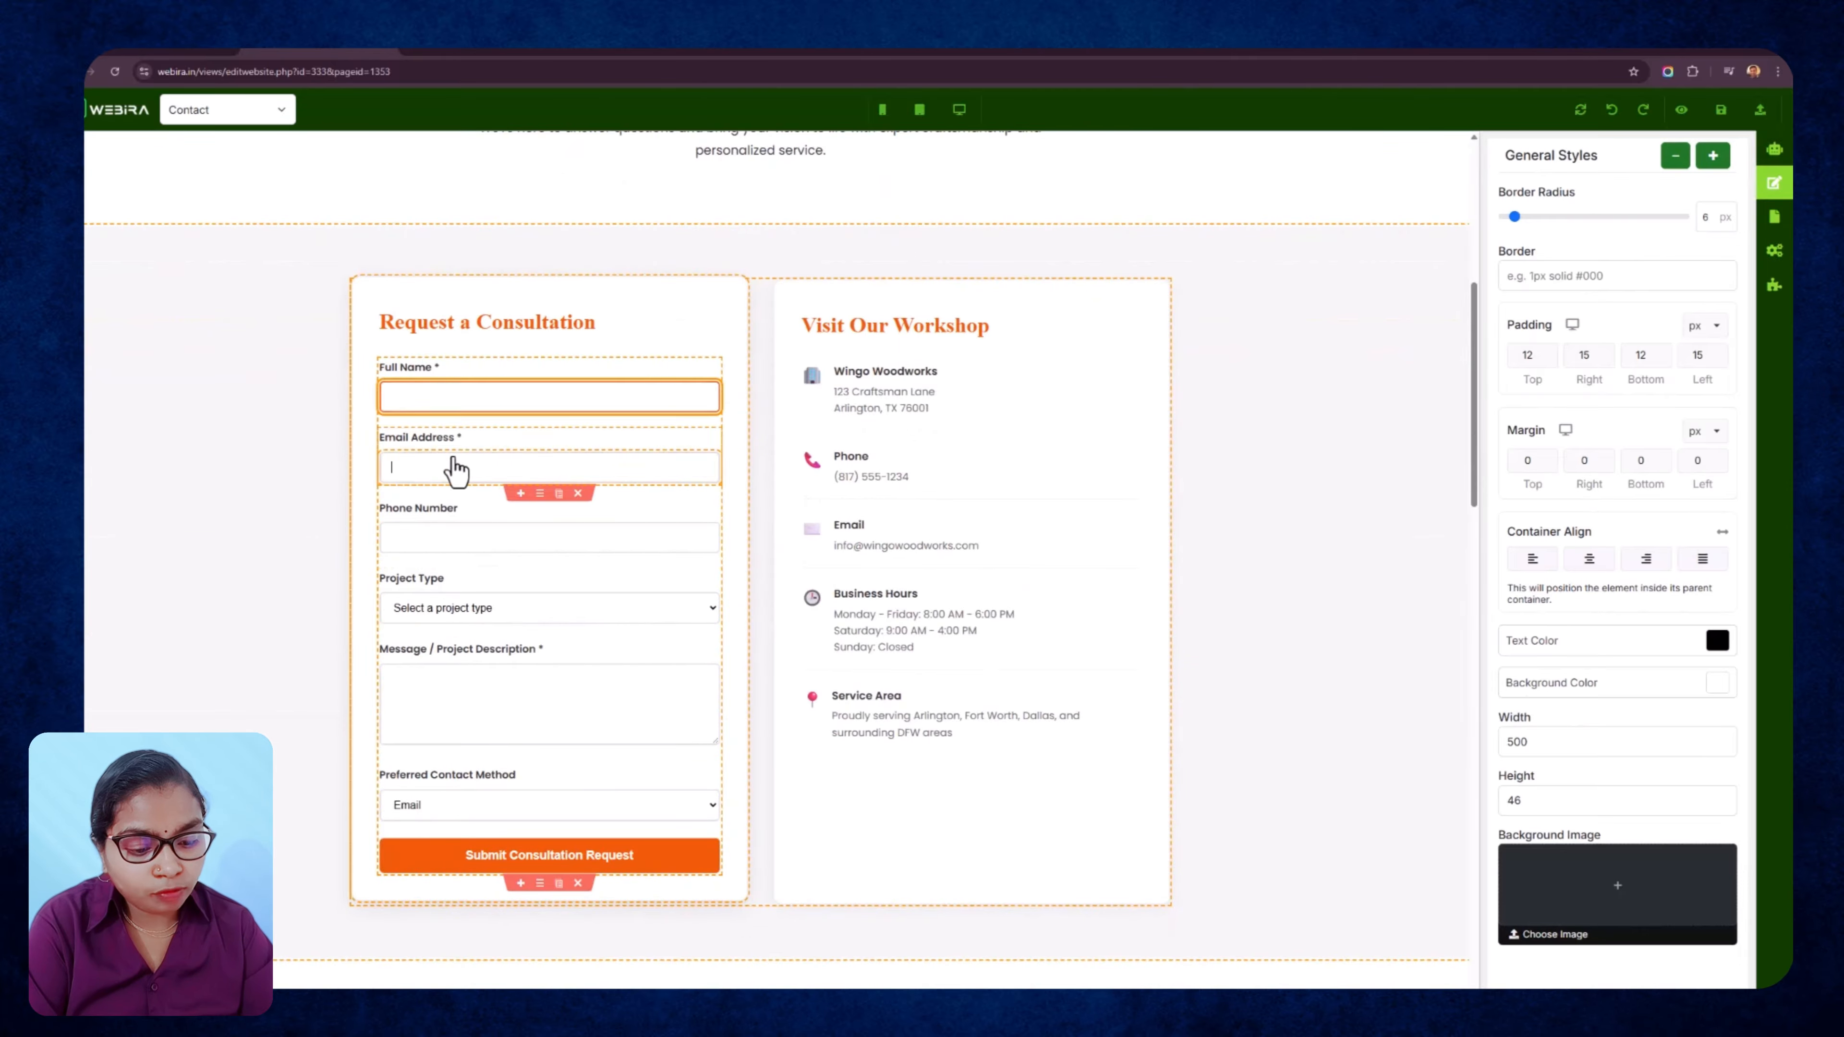
pyautogui.click(474, 541)
pyautogui.click(474, 611)
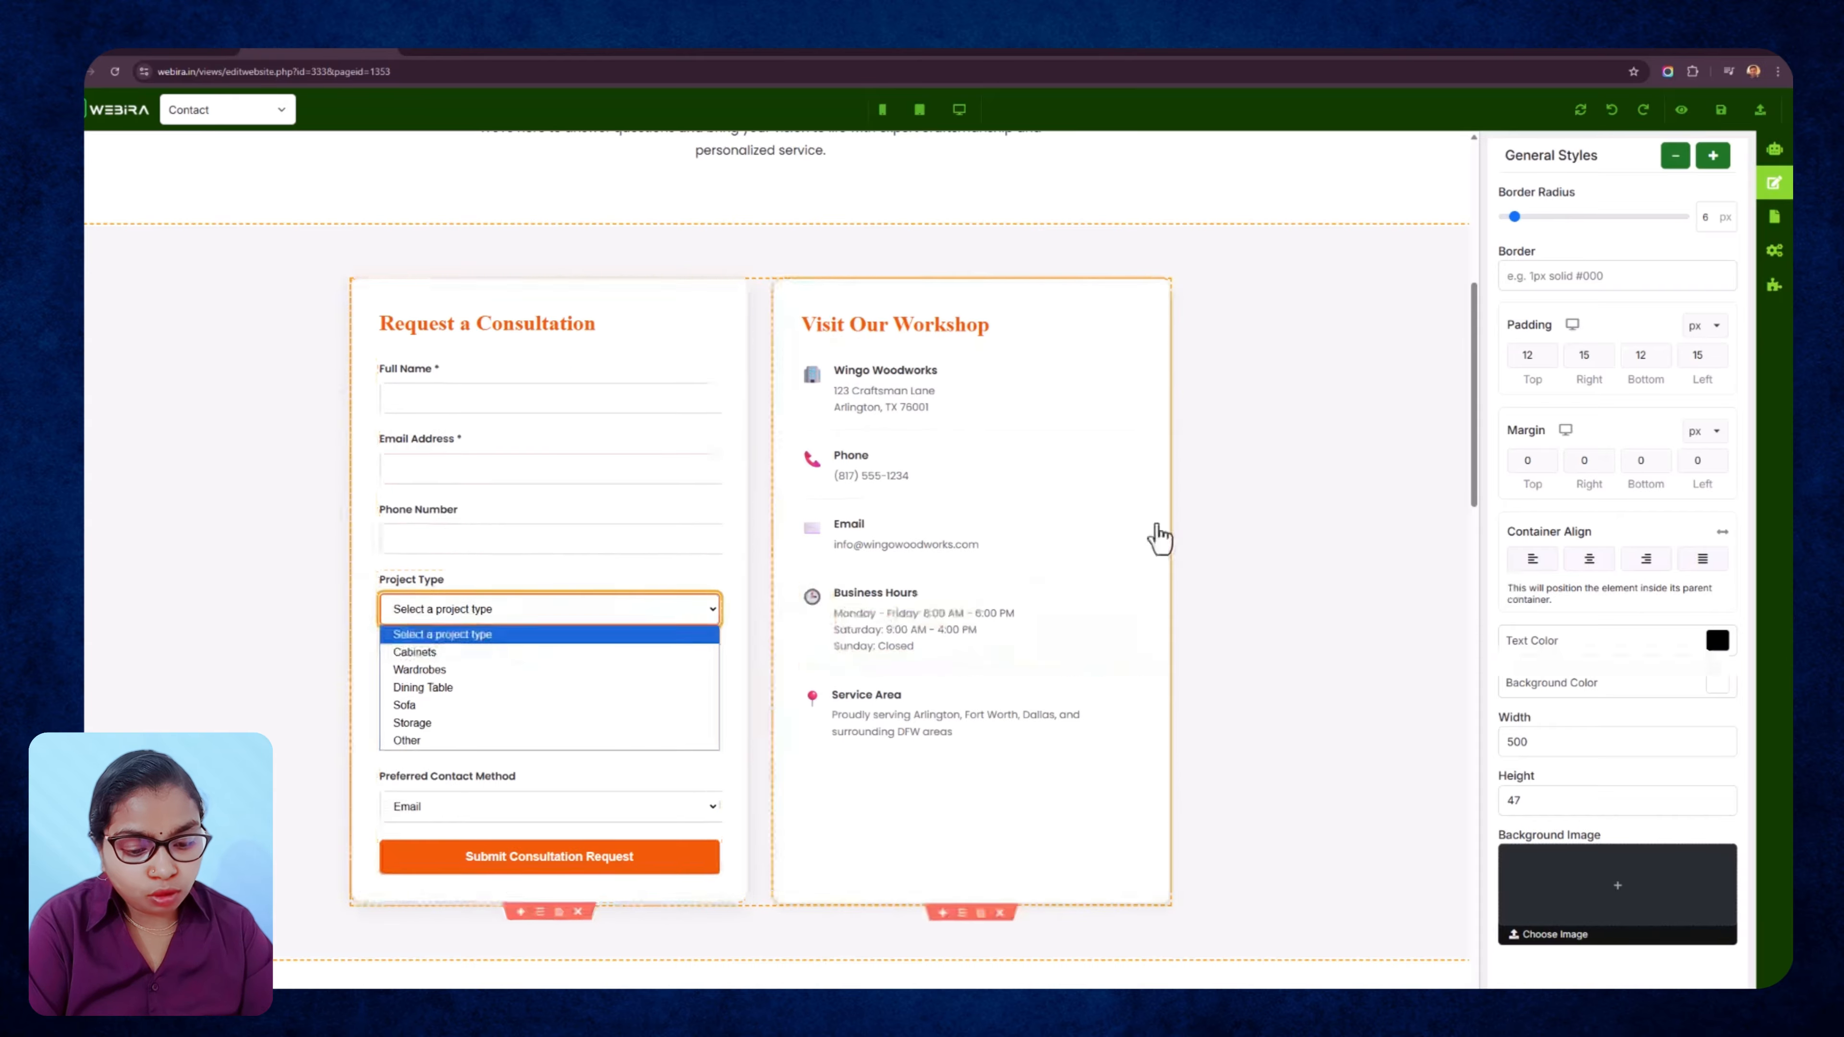
pyautogui.click(1227, 516)
pyautogui.click(507, 709)
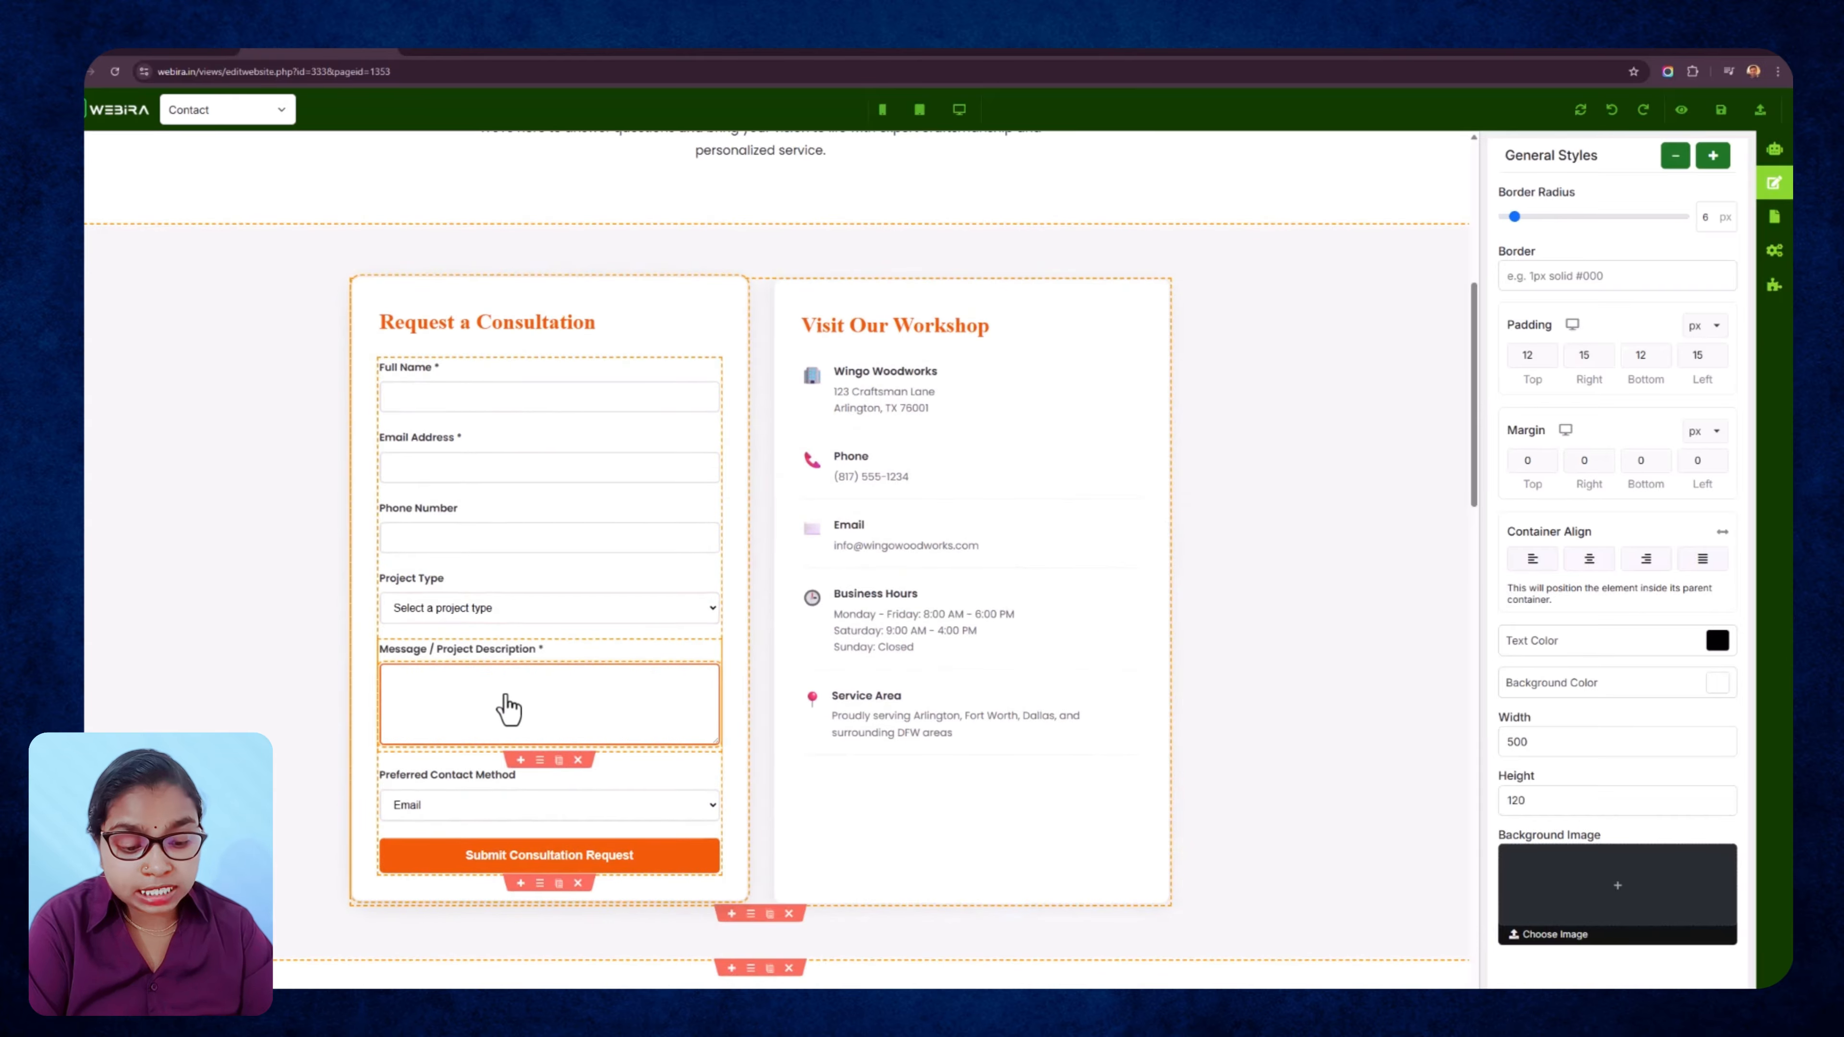
pyautogui.click(497, 806)
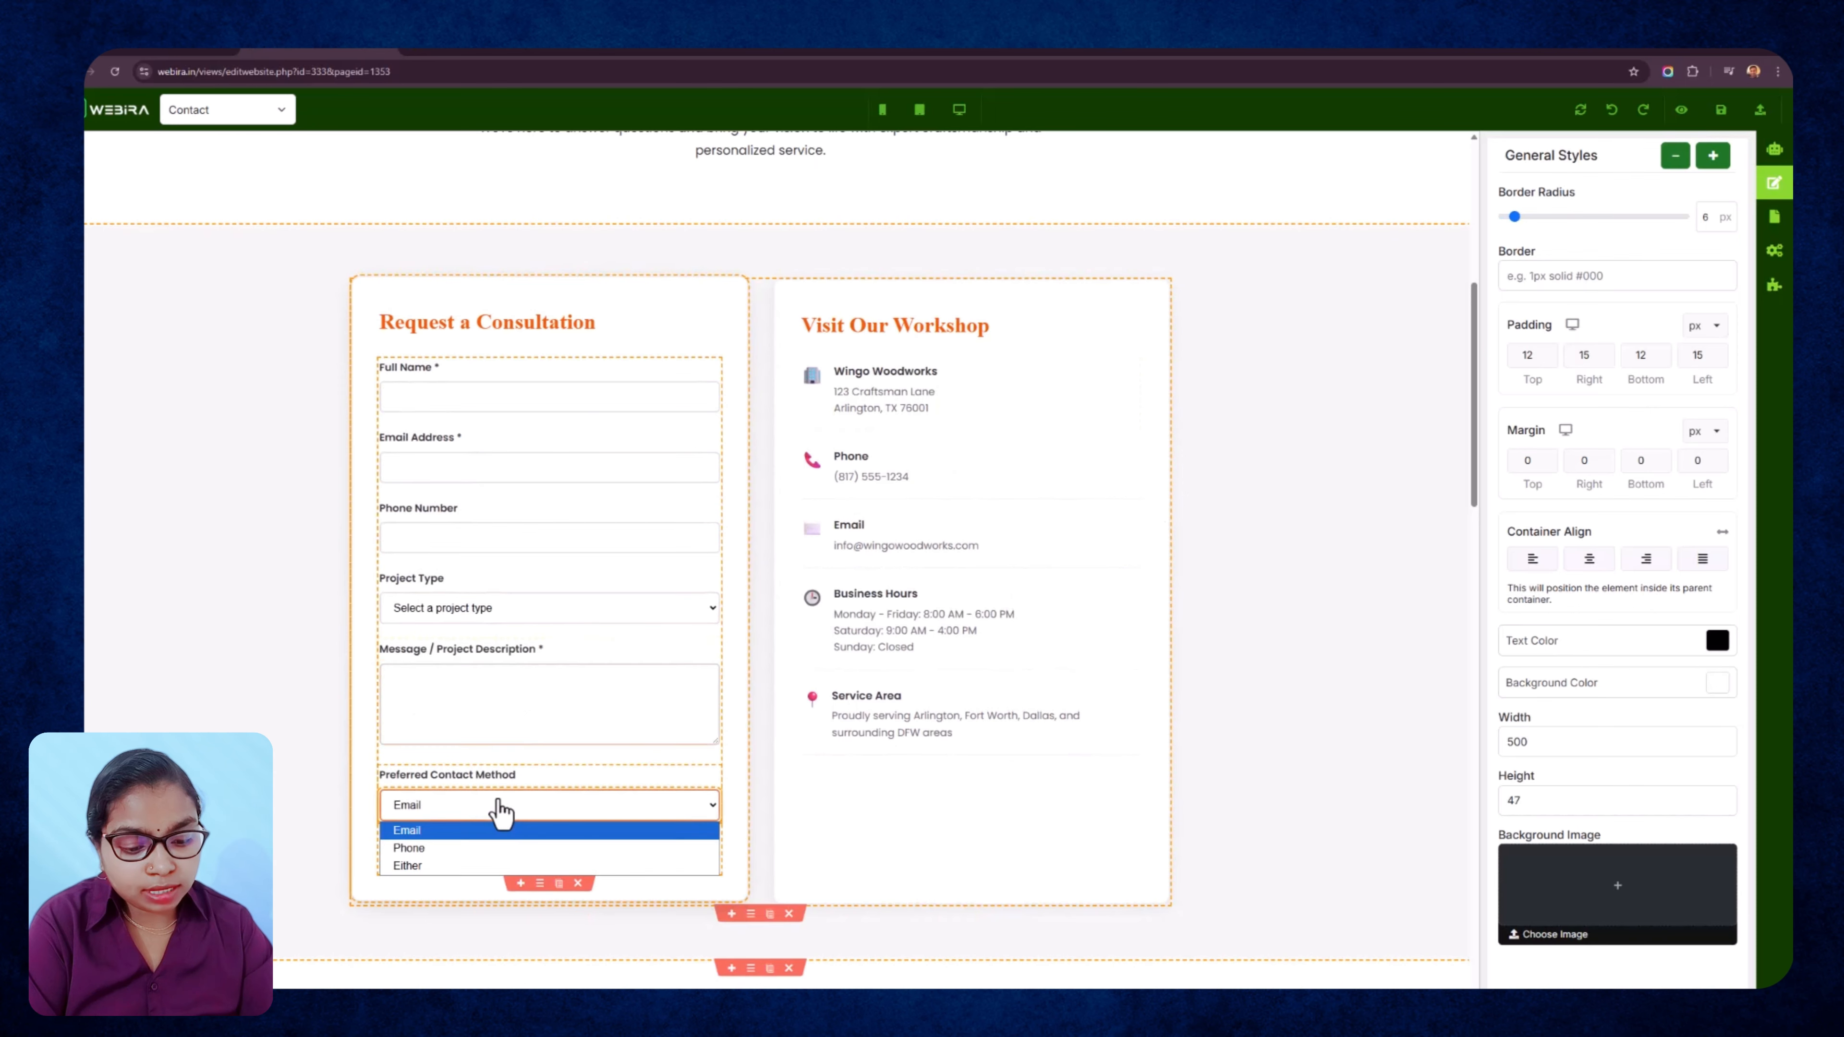
pyautogui.click(379, 905)
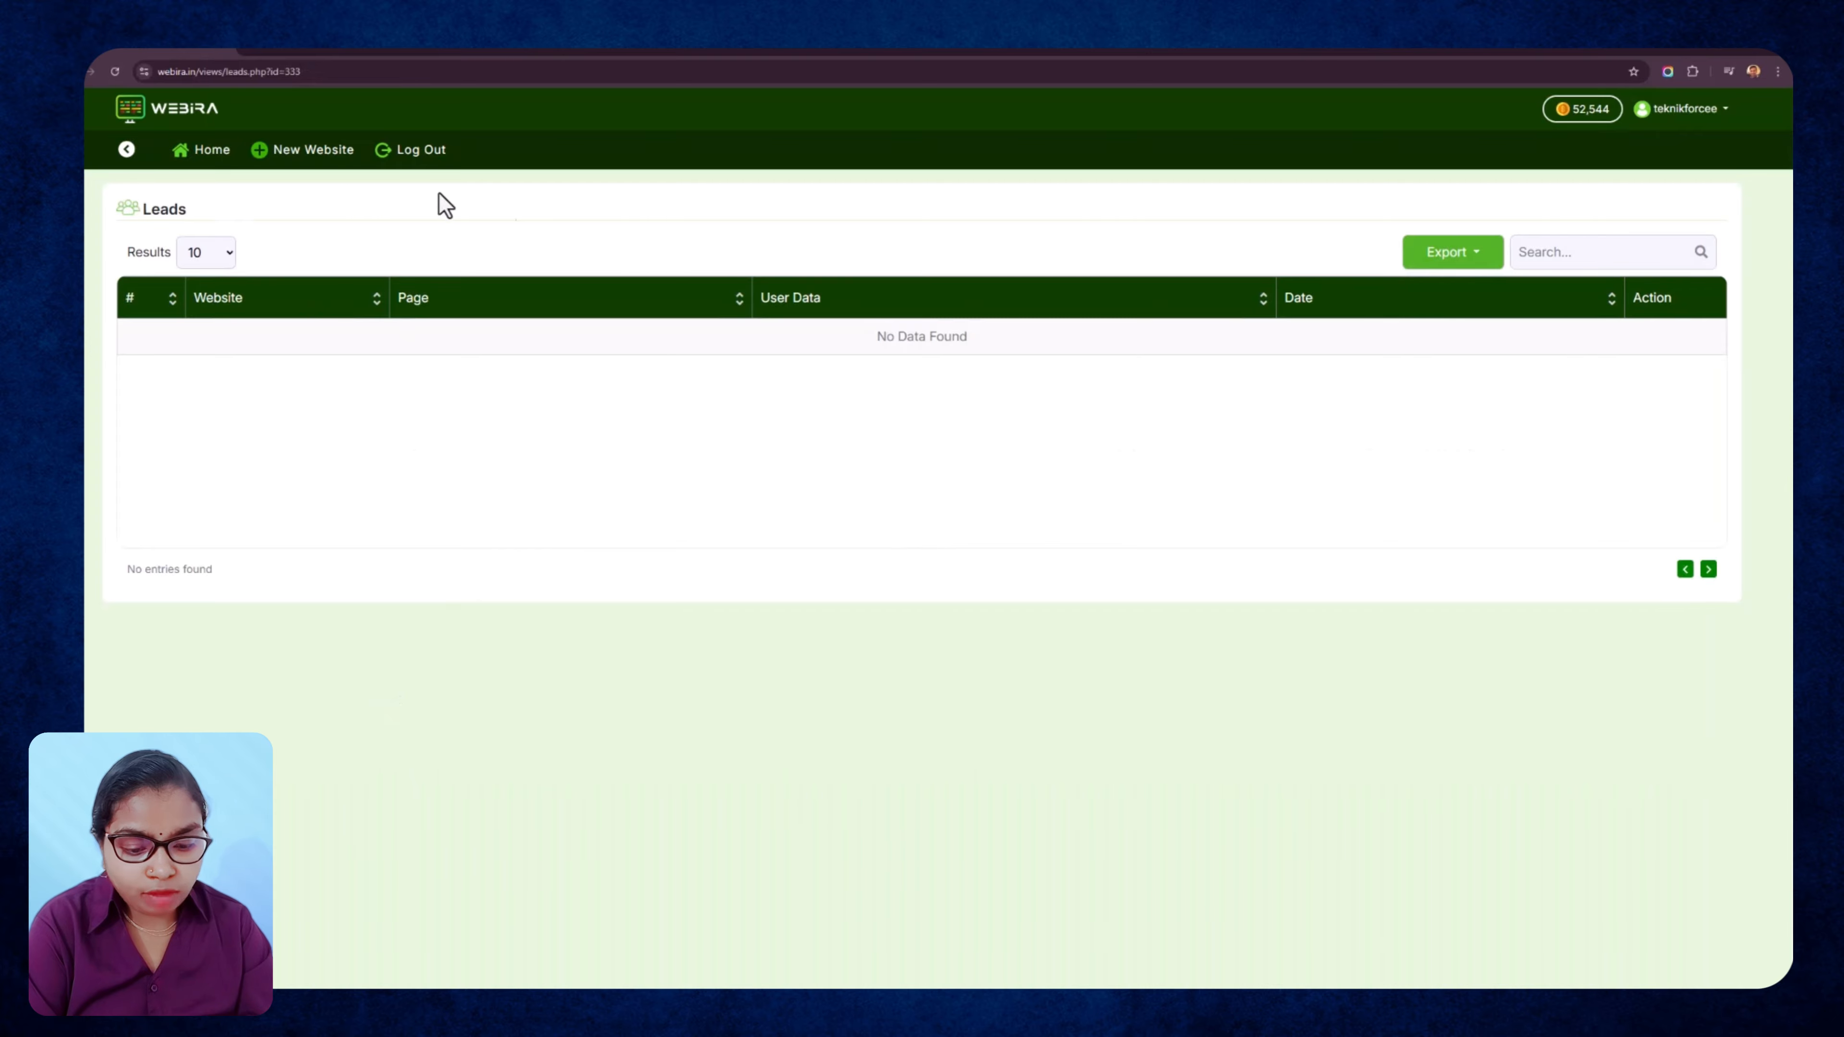
# Leave the Leads list and return to the Wingo Woodworks website setup overview.
pyautogui.rightClick(999, 404)
pyautogui.click(1068, 420)
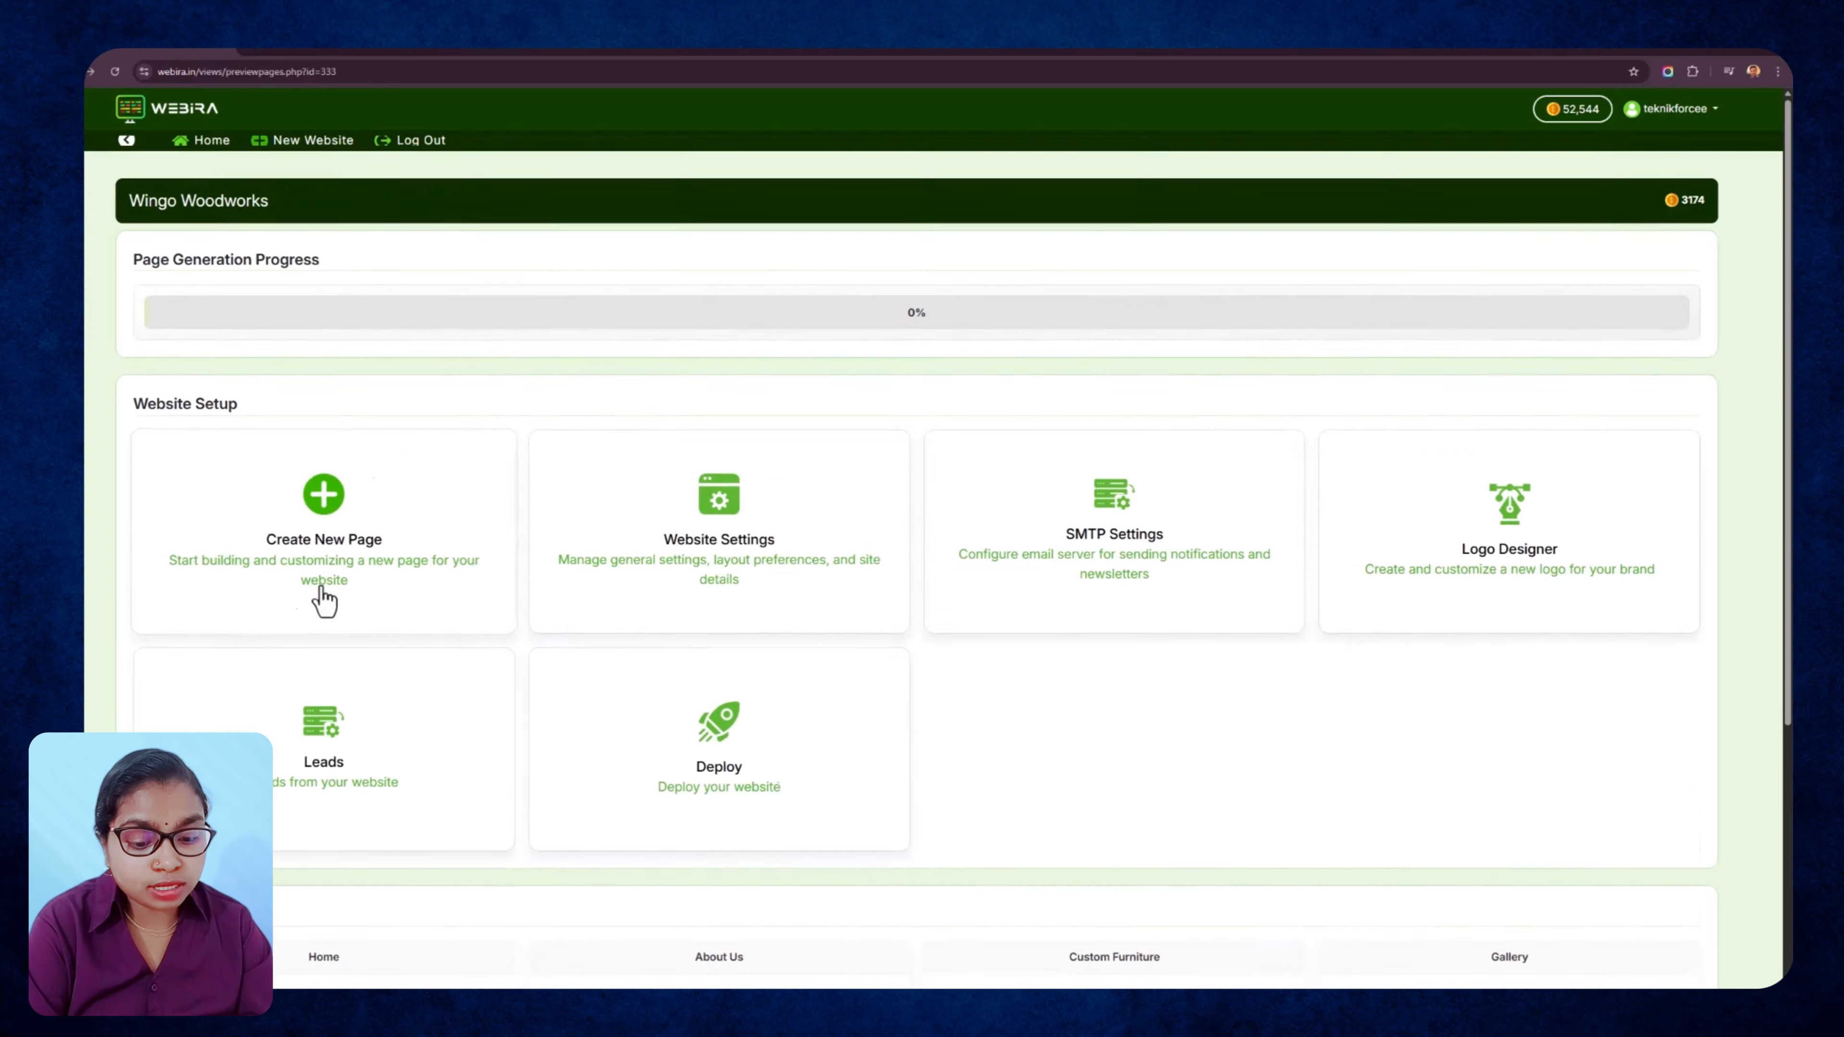